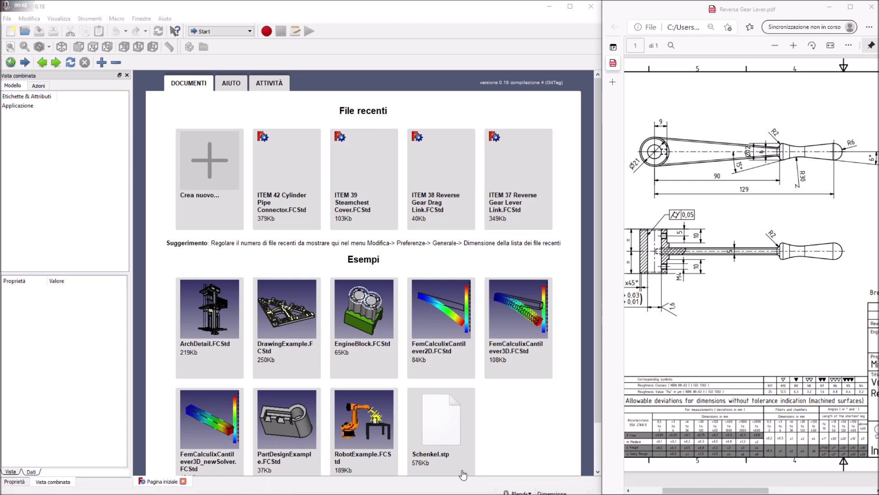
In File Explorer, bring up the Doppio motore a vapore verticale con retromarcia folder and copy the name of Reverse Gear Lever.pdf without its extension.
left_click(559, 421)
mouse_move(312, 492)
mouse_move(257, 486)
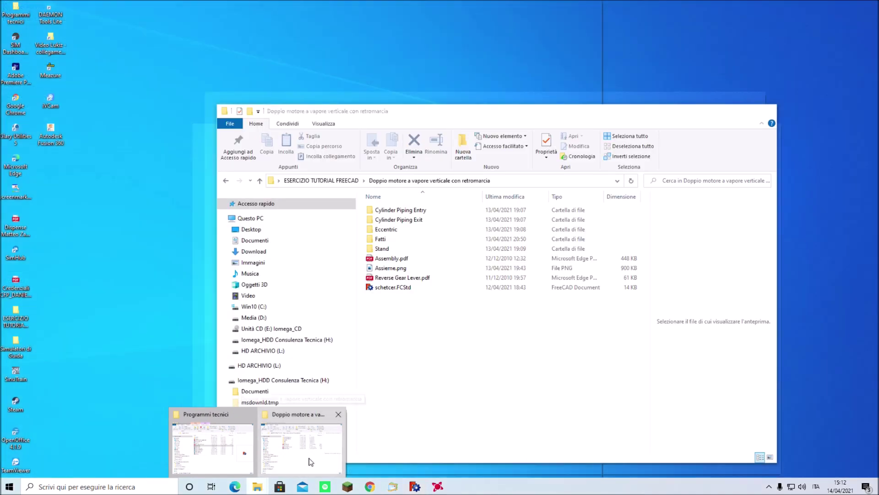
left_click(309, 461)
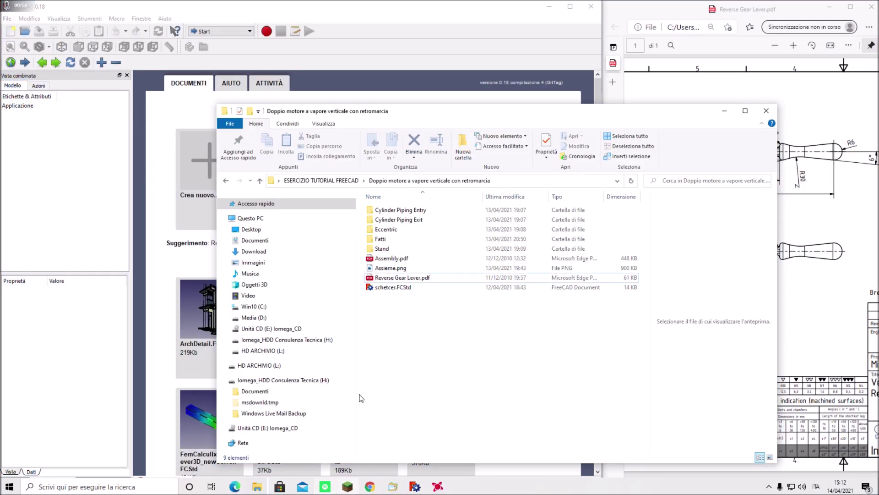
left_click(389, 281)
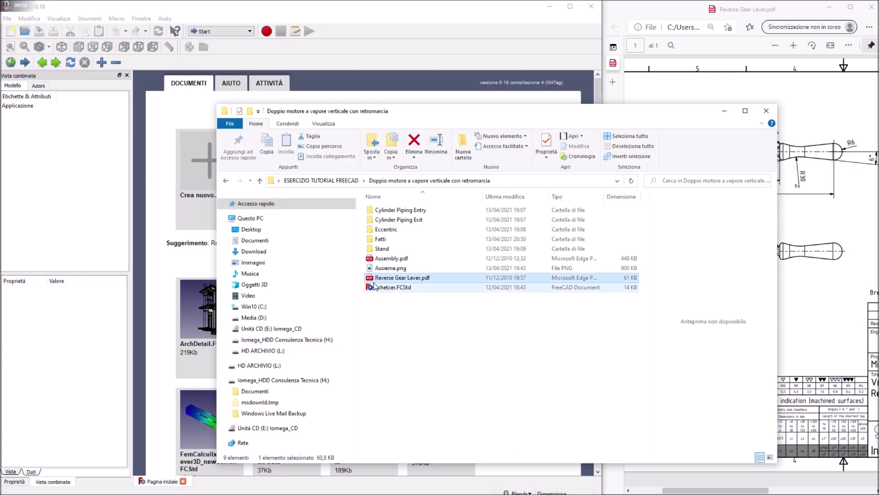
key("F2")
key("ctrl+c")
right_click(393, 280)
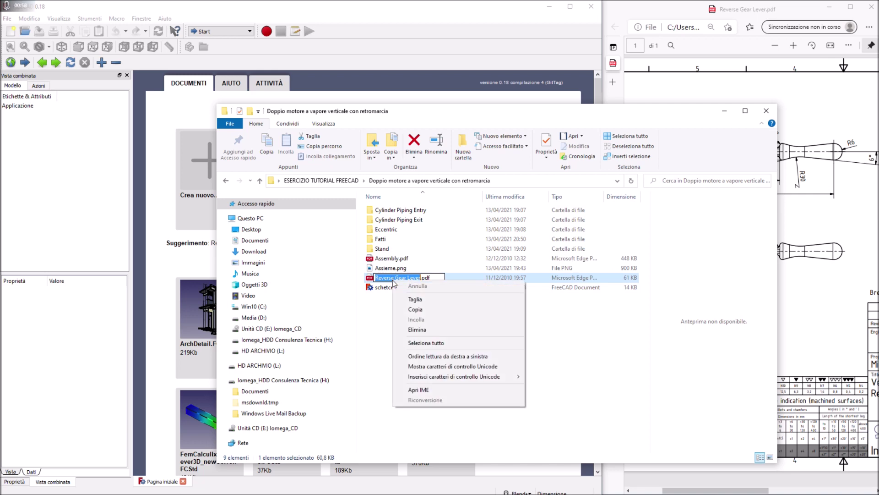
left_click(412, 310)
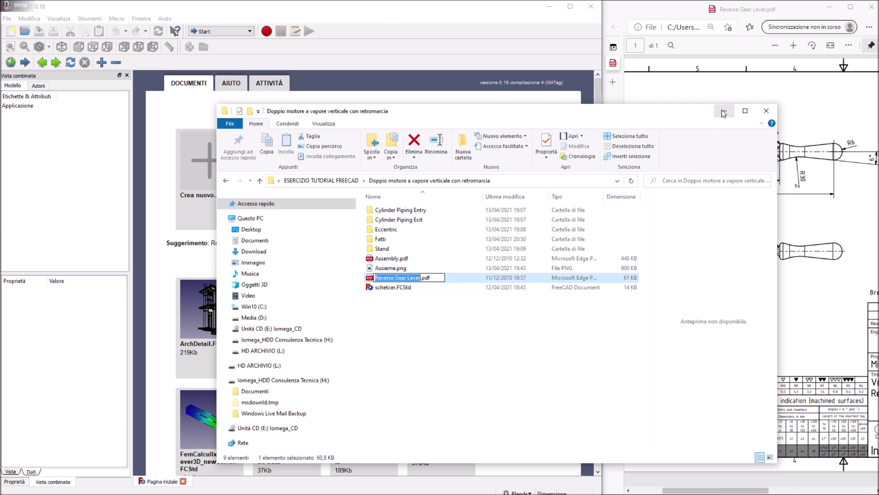
Back in FreeCAD, create a new document and save it as Reverse Gear Lever in the Fatti folder.
left_click(120, 124)
left_click(210, 178)
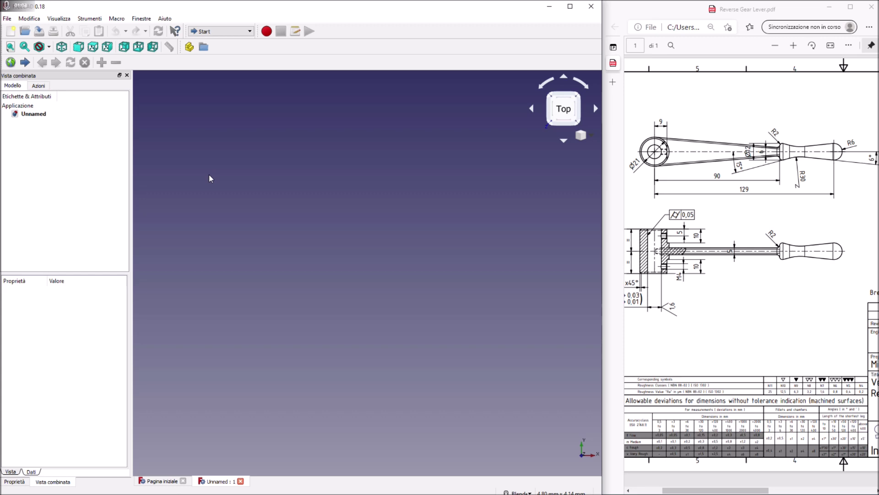
left_click(40, 34)
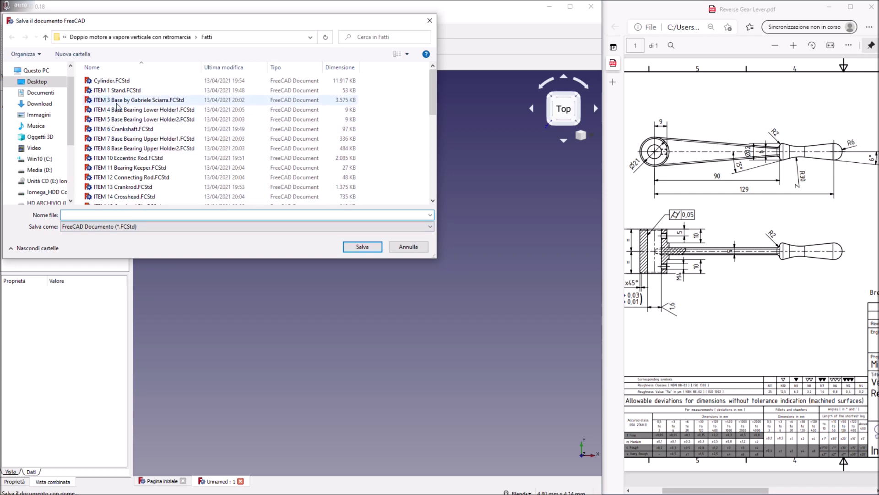
scroll(116, 106, "down", 5)
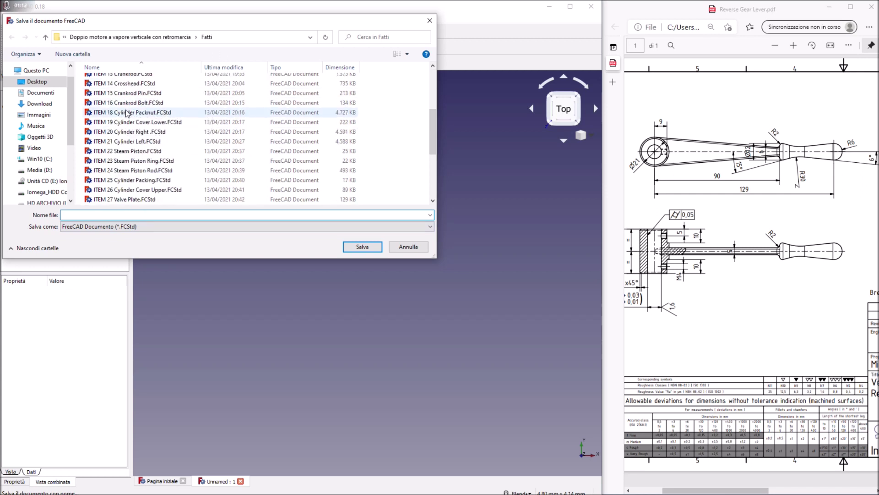
scroll(131, 121, "up", 3)
scroll(131, 120, "up", 2)
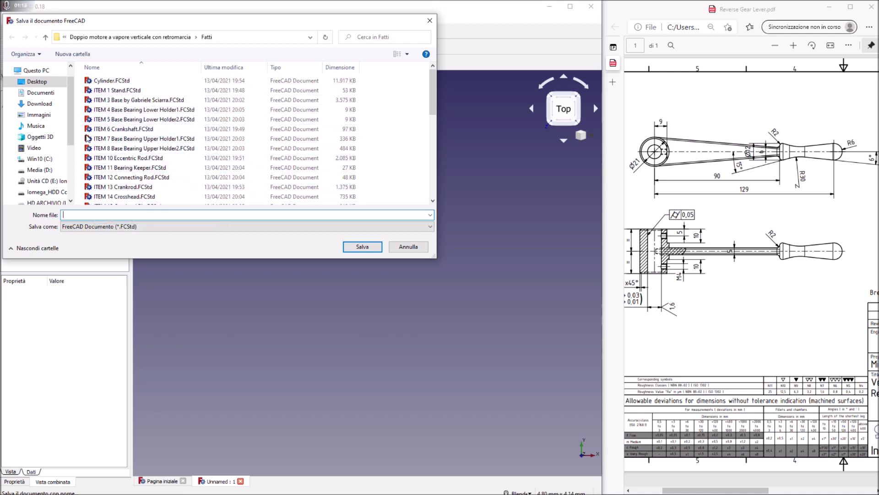
left_click_drag(140, 21, 259, 20)
scroll(215, 170, "down", 7)
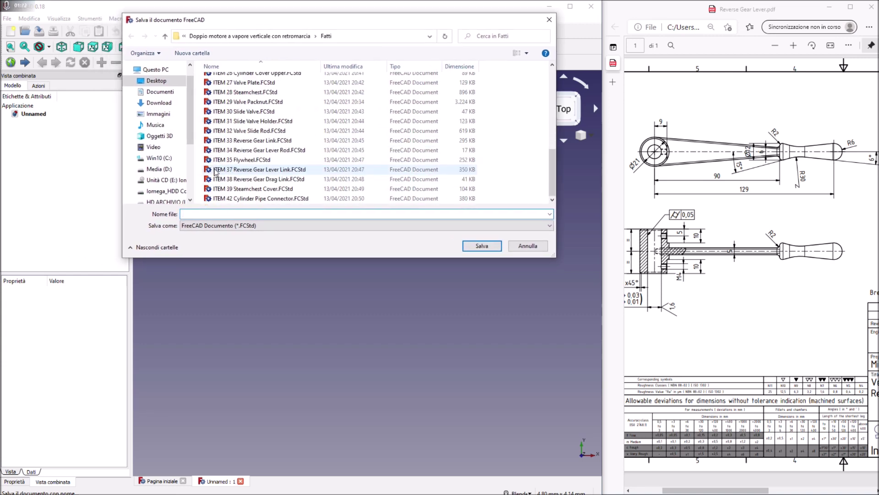
right_click(201, 215)
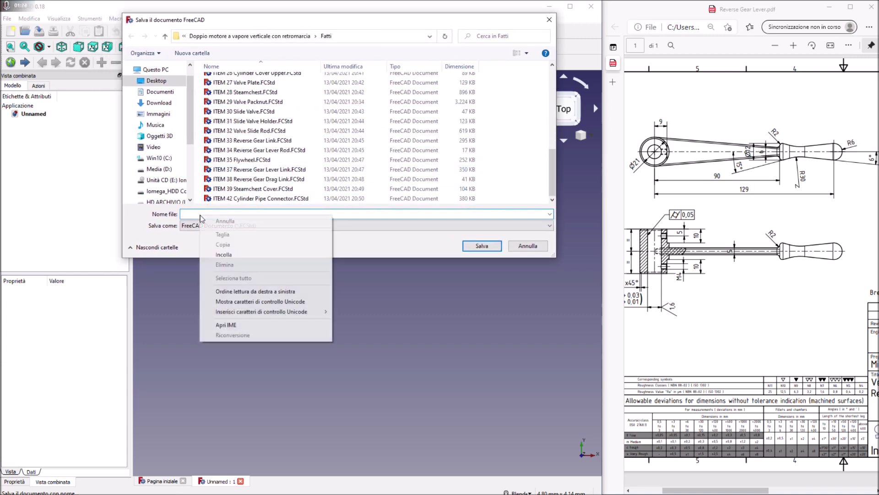
left_click(224, 256)
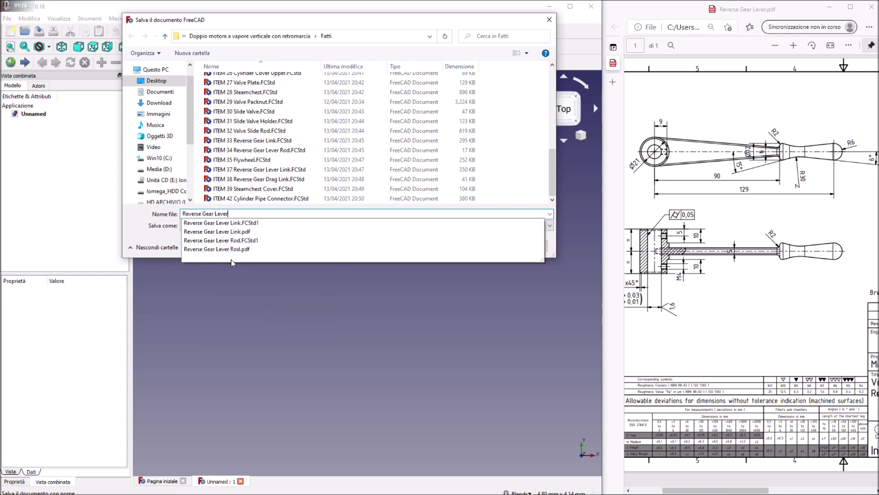
left_click(471, 286)
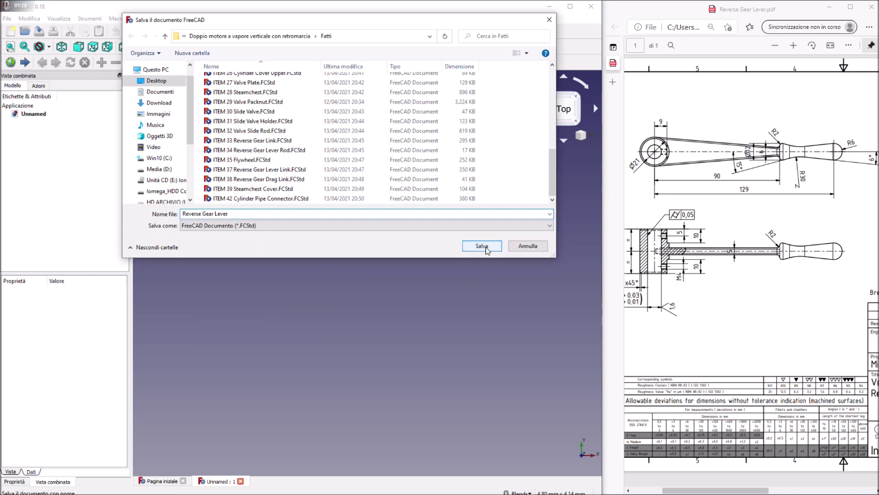
left_click(482, 246)
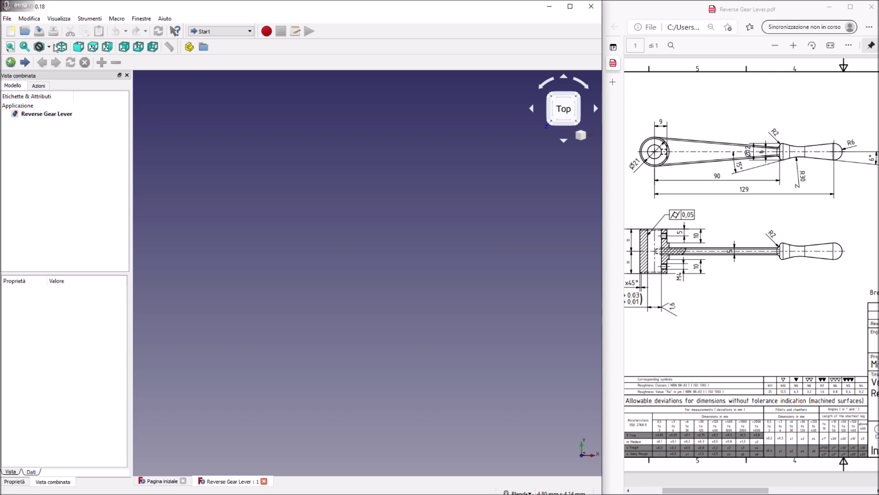
left_click(59, 18)
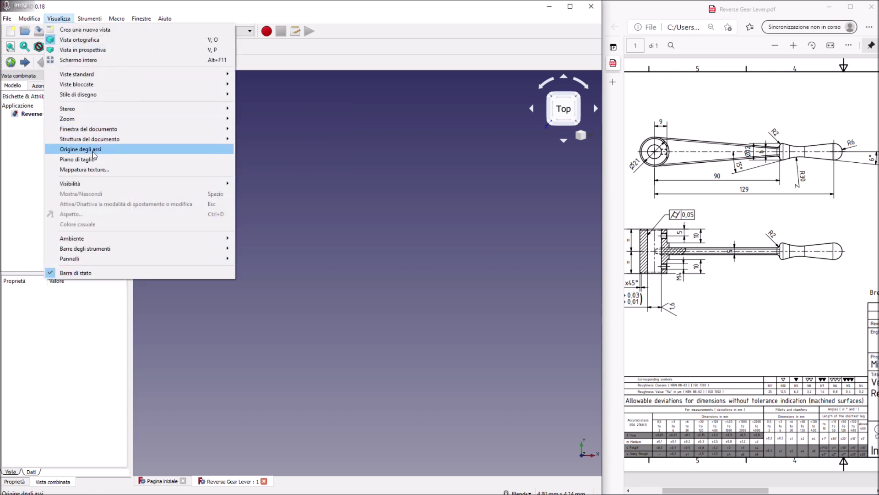
mouse_move(87, 89)
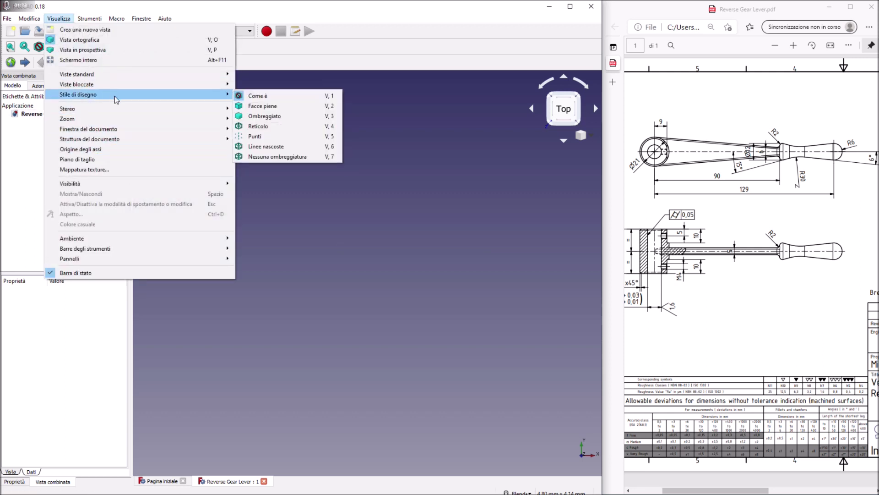
left_click(110, 160)
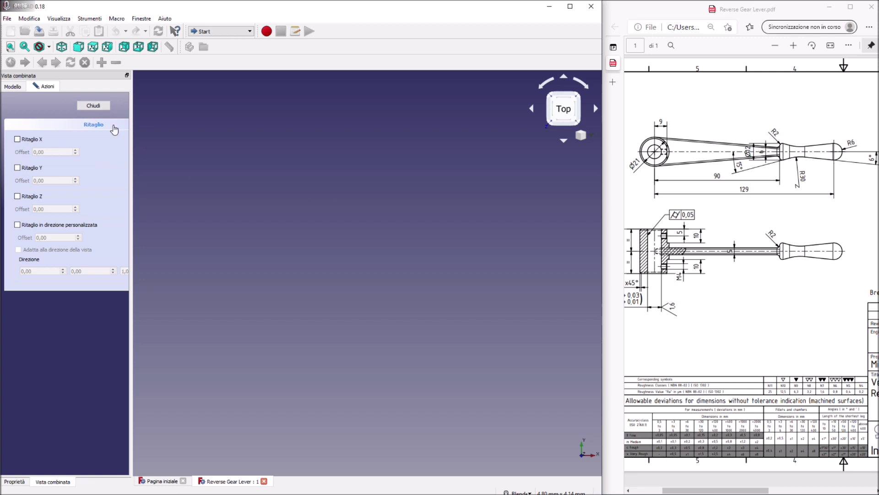
left_click(93, 106)
Display the coordinate axes at the origin in the 3D view.
left_click(57, 19)
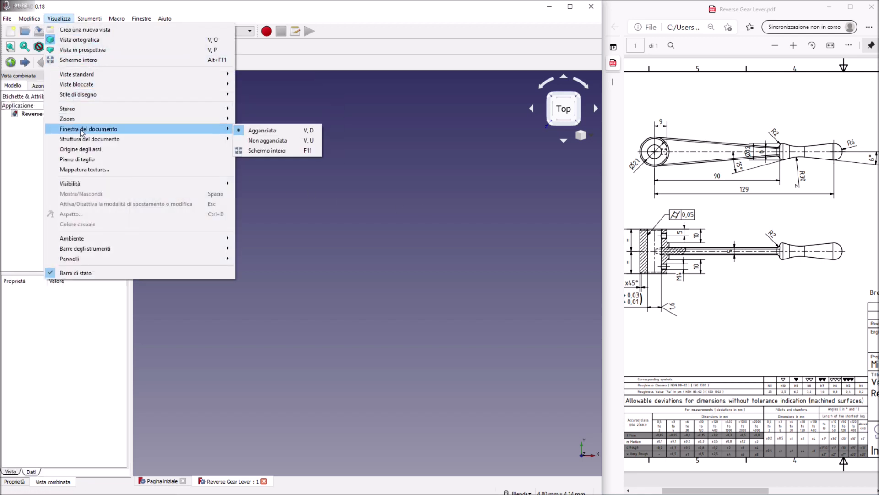
left_click(80, 149)
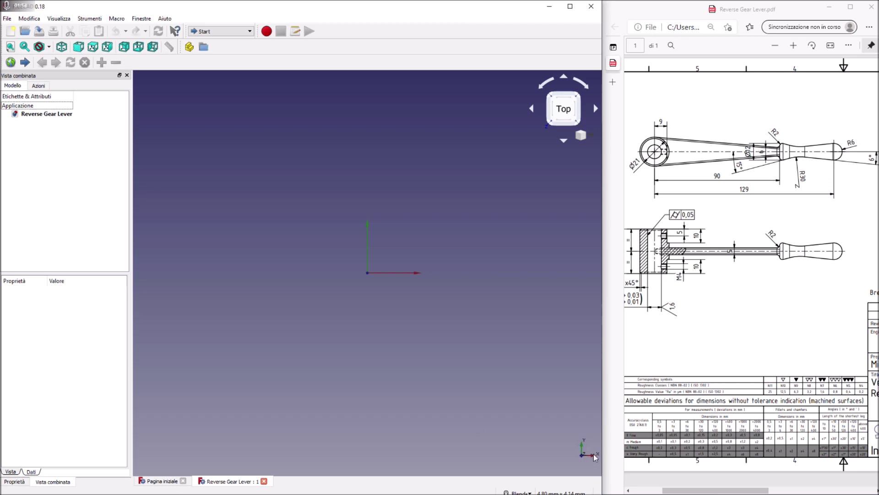
Switch to the Sketcher workbench and create a new sketch on the XY plane with zero offset.
left_click(209, 31)
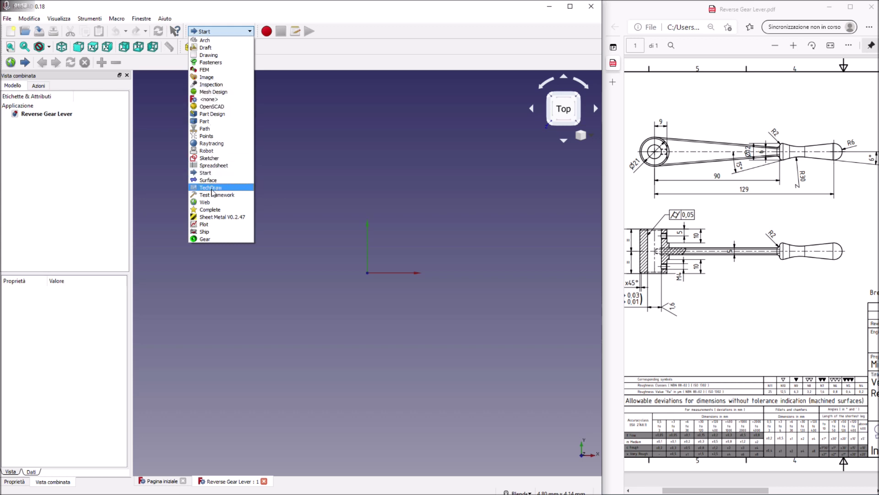
left_click(217, 159)
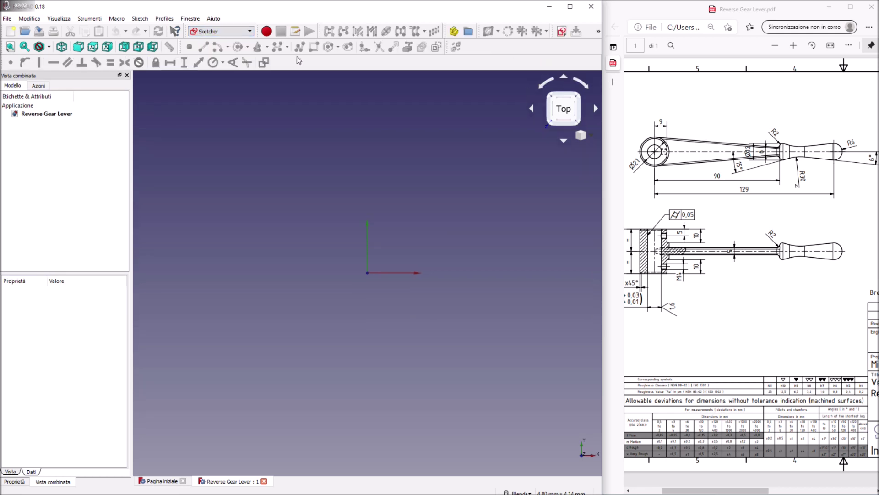
left_click(563, 33)
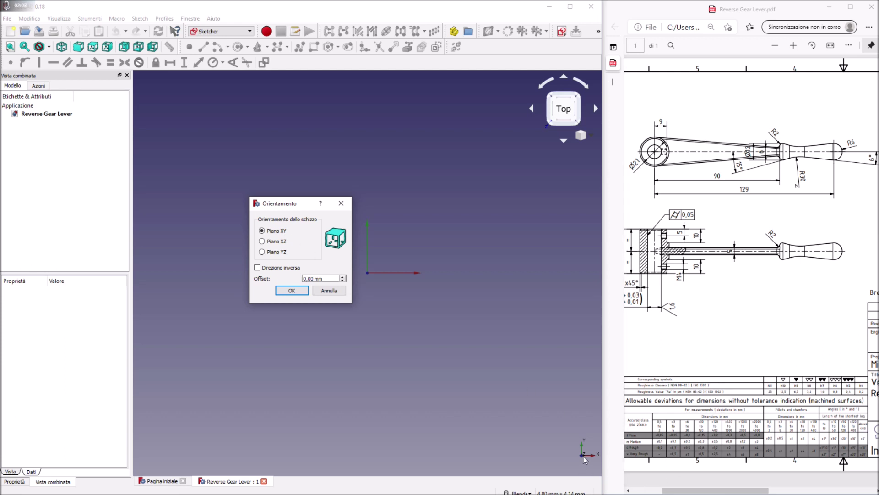
left_click(291, 290)
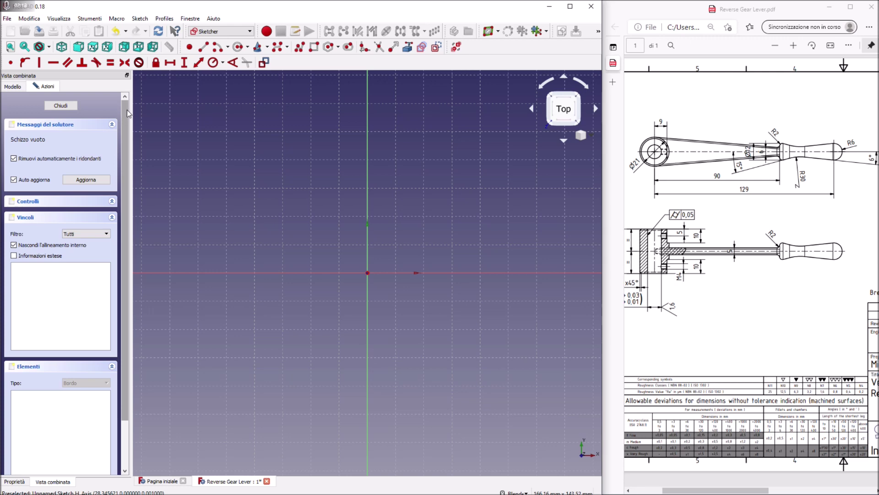
Draw a three-segment polyline, one vertical line and two sloping lines about 24.5 and 33 mm long, with its start point coincident with the origin.
left_click(298, 47)
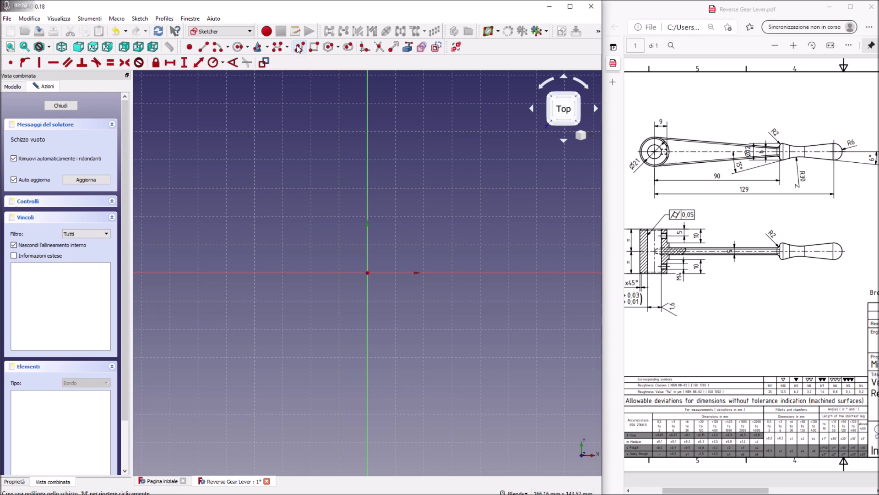
left_click(298, 49)
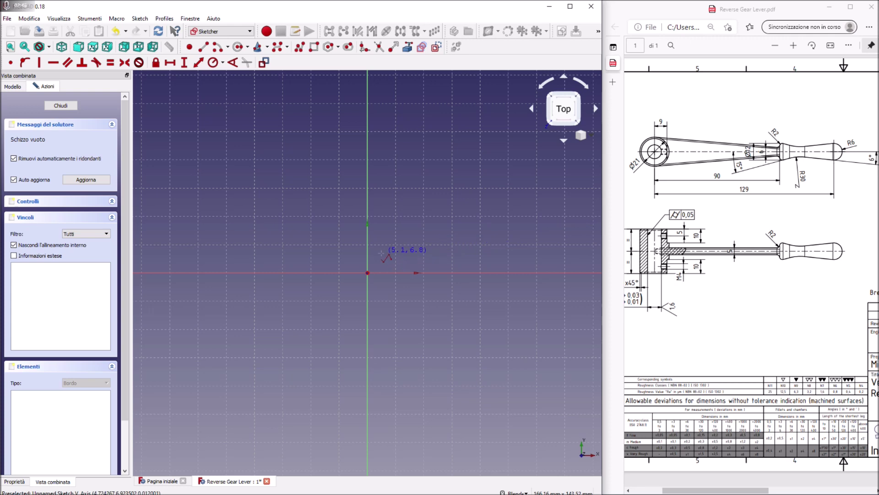
left_click(387, 252)
left_click(387, 221)
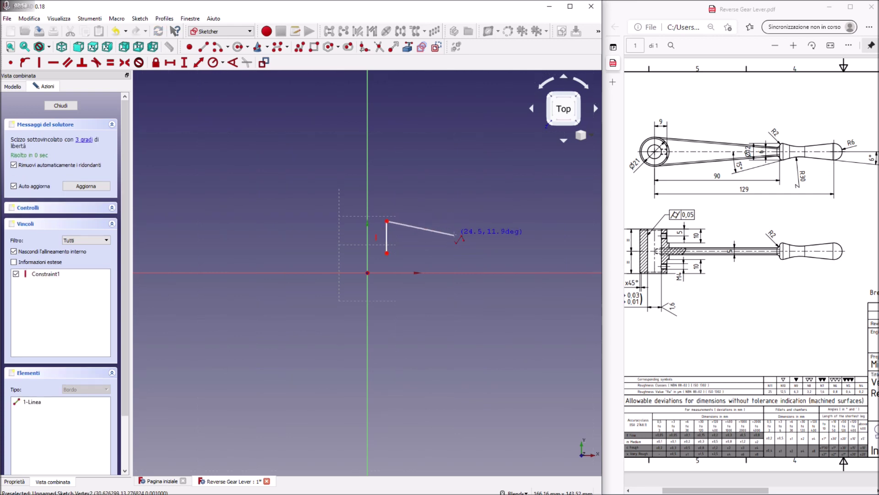
left_click(455, 235)
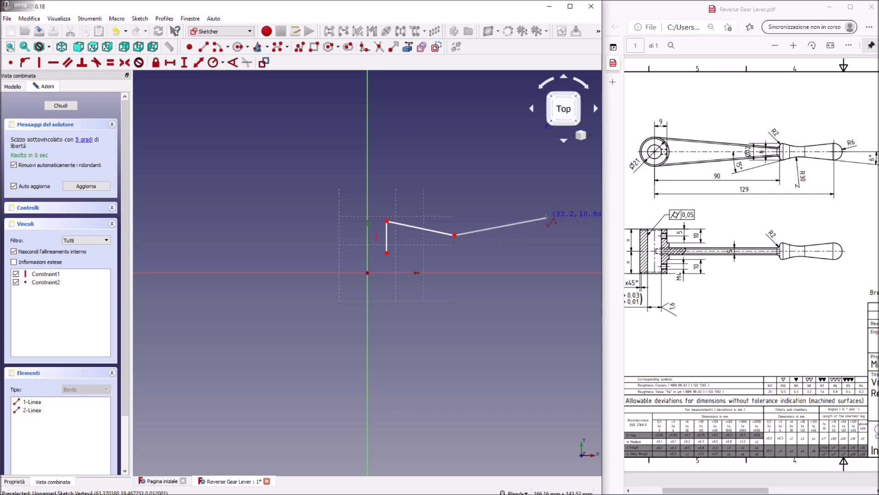
left_click(549, 217)
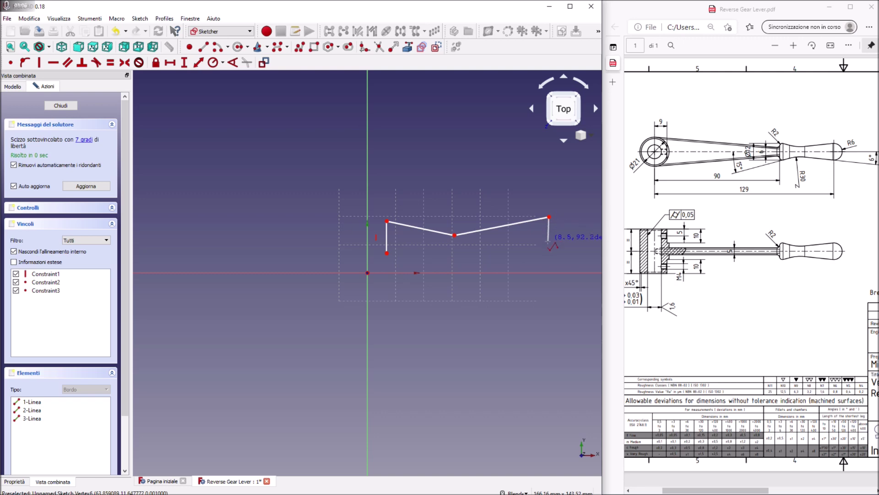
right_click(561, 217)
left_click(10, 62)
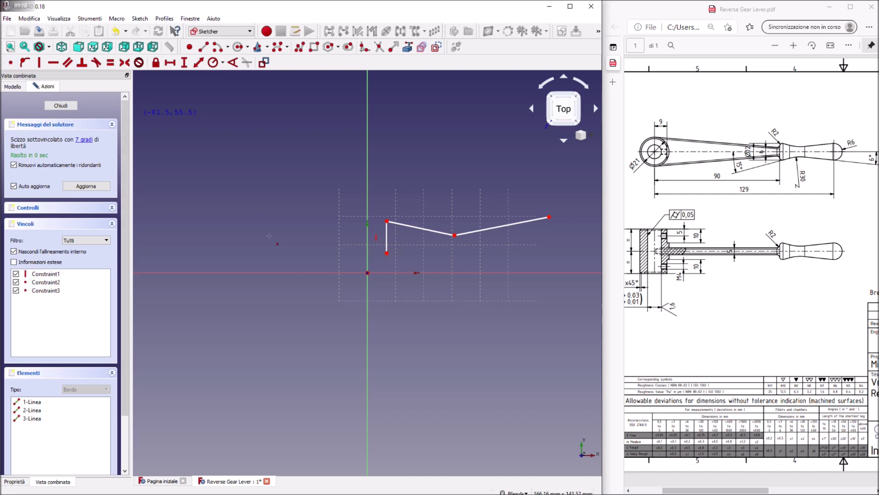
left_click(368, 273)
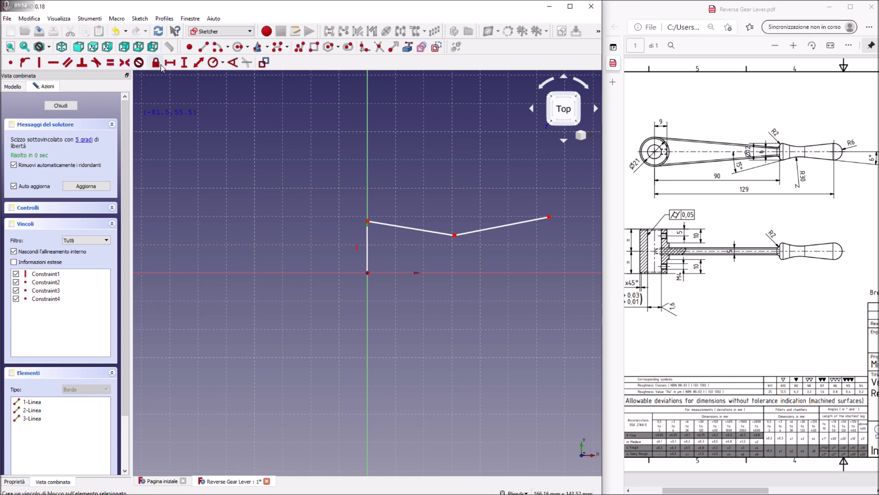
Try constraining the vertical line's height to 6 mm and undo that constraint.
left_click(185, 64)
left_click(367, 249)
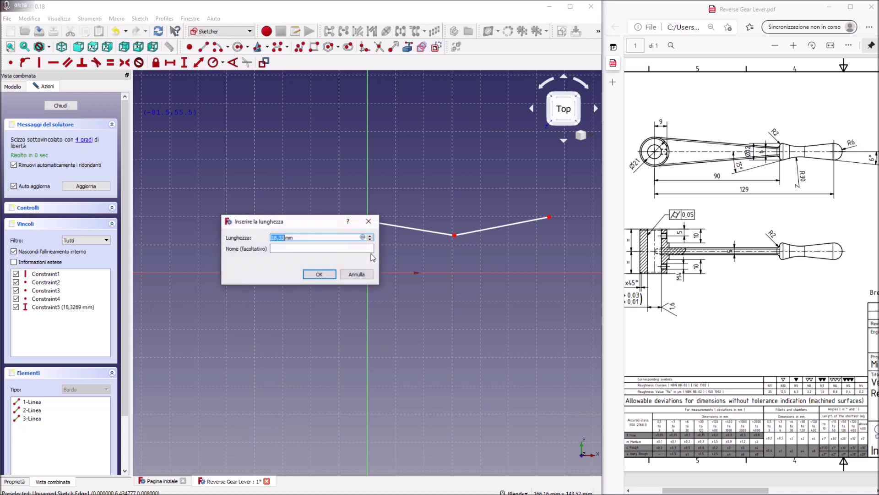
type("6")
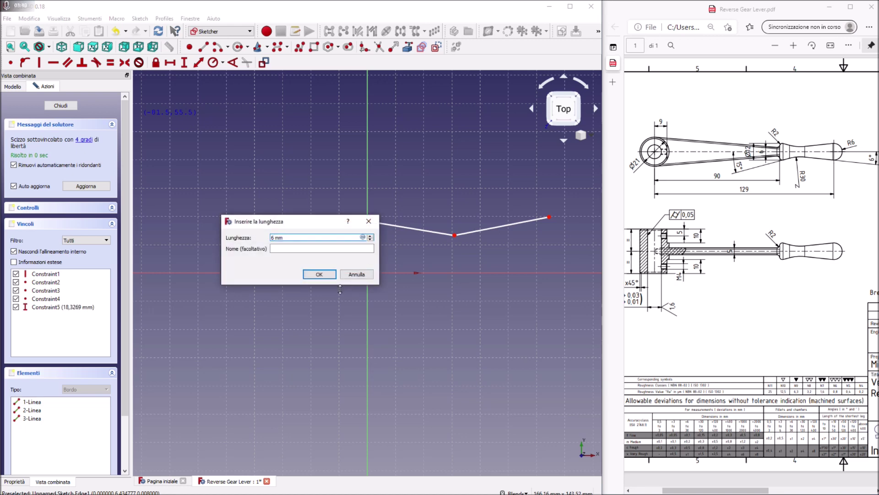
left_click(328, 277)
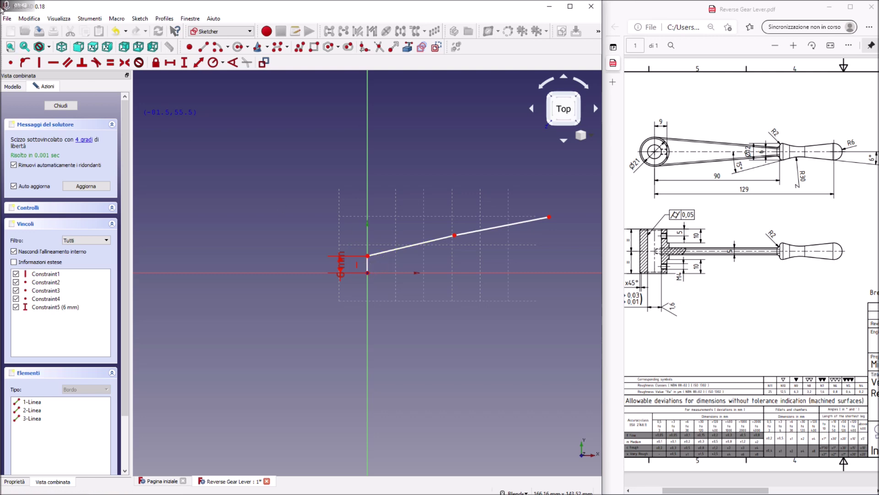
left_click(29, 18)
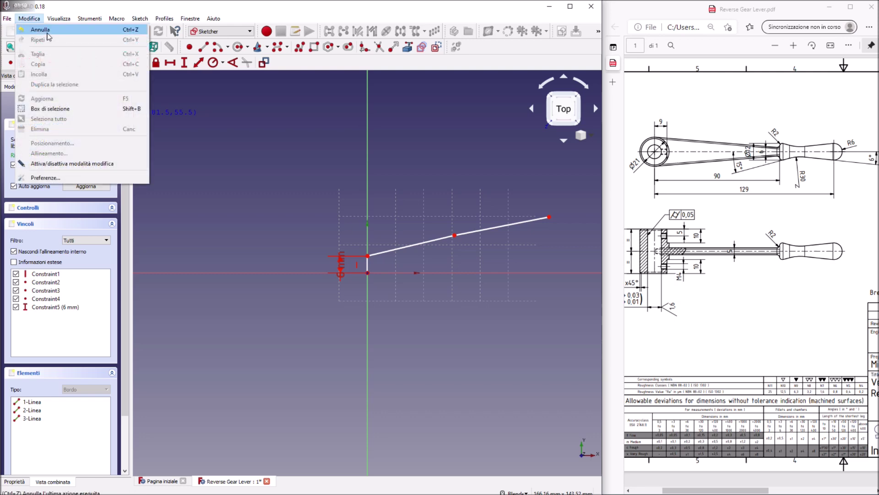
left_click(47, 36)
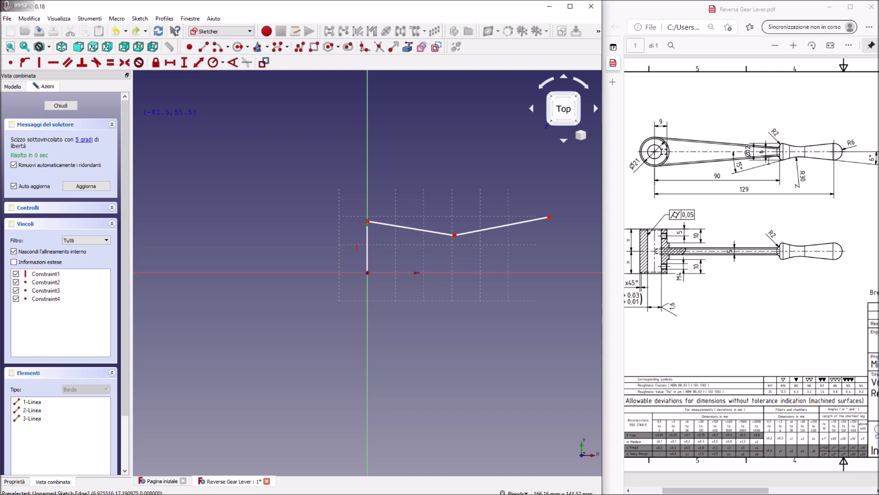
Fillet the corner between the vertical line and the first sloping line.
left_click(365, 48)
left_click(383, 224)
left_click(368, 243)
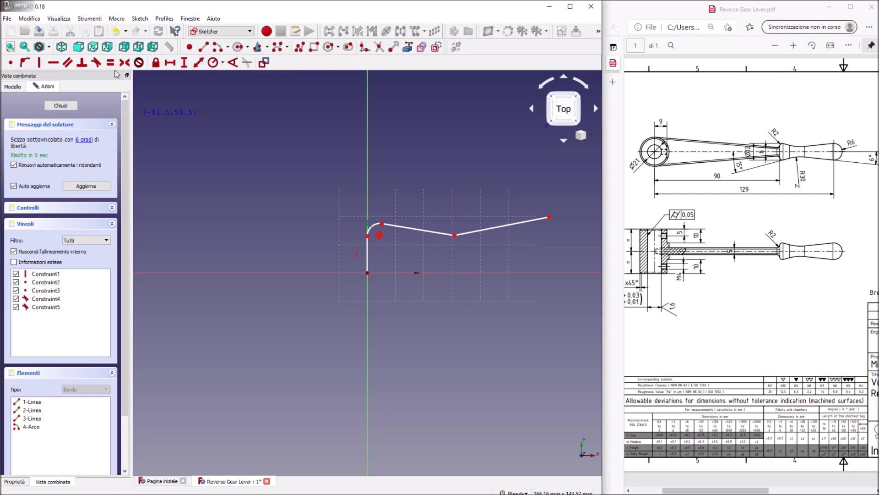
Constrain the vertical line's height to 4 mm.
left_click(186, 63)
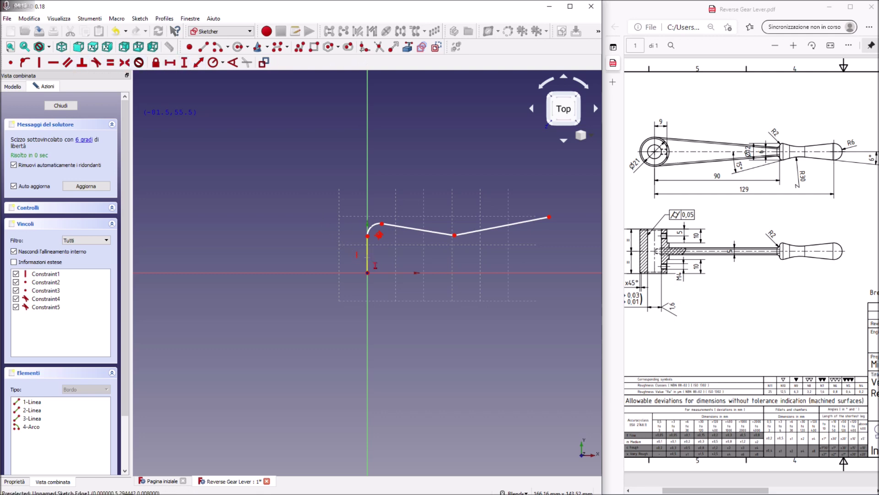
left_click(367, 257)
type("4")
key("Return")
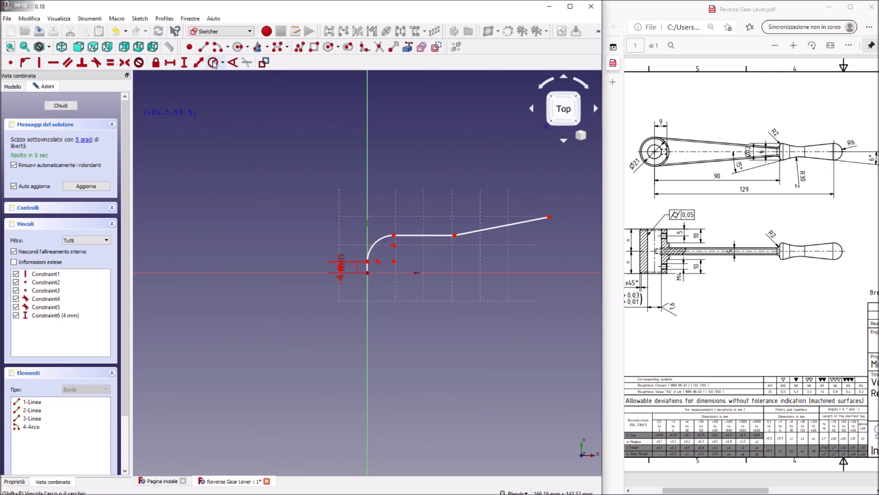
Constrain the fillet arc's radius to 2 mm.
left_click(213, 62)
left_click(370, 250)
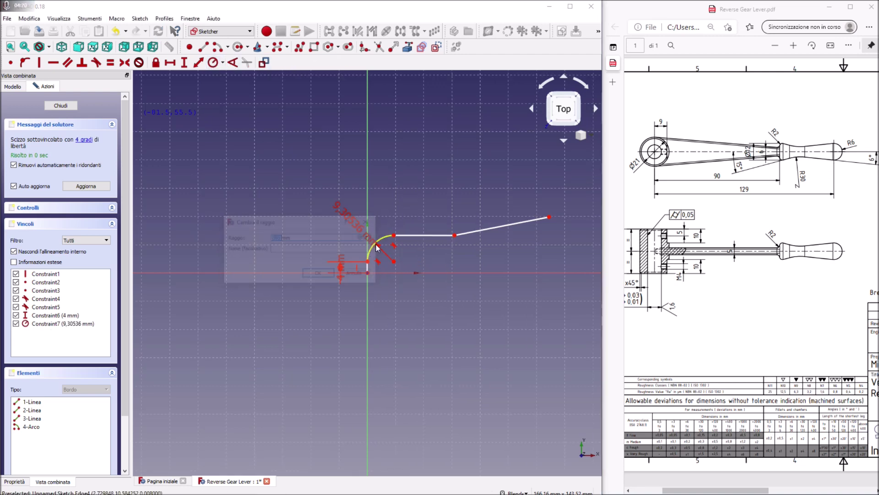
type("2")
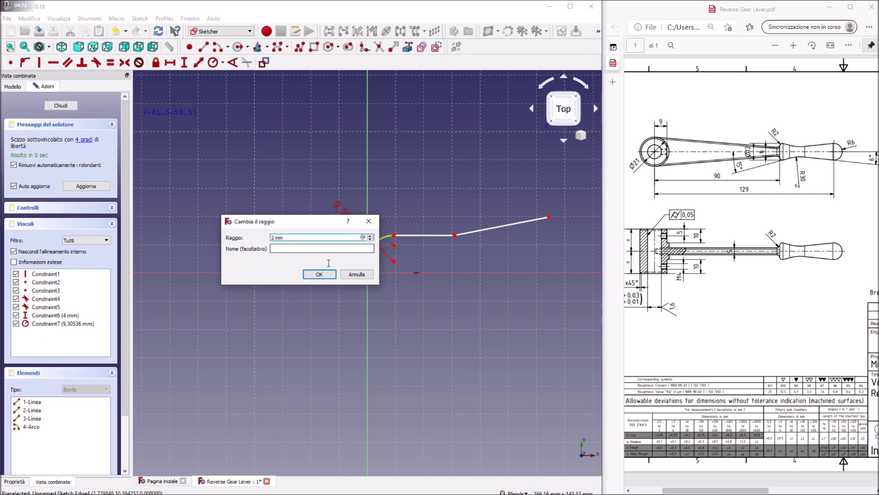
left_click(319, 274)
Move the vertex between the two sloping lines and the last line's free end closer to the origin, keeping a shallow V shape.
scroll(454, 265, "down", 2)
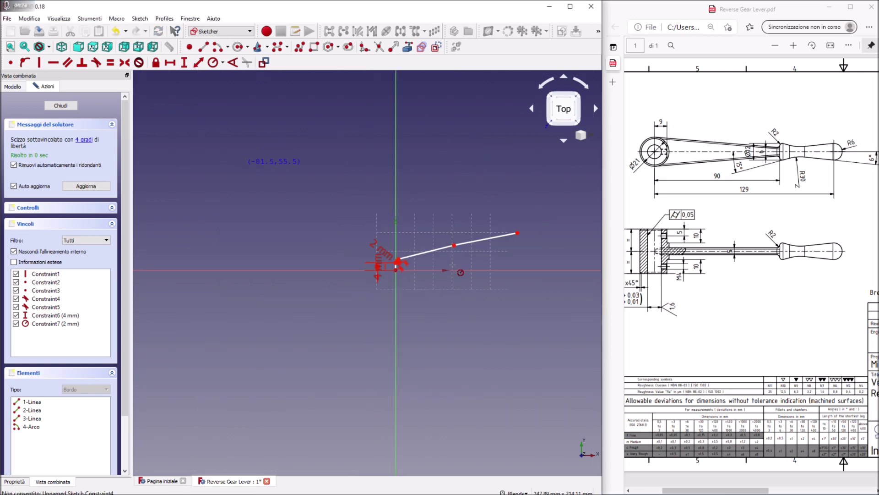
scroll(444, 270, "up", 3)
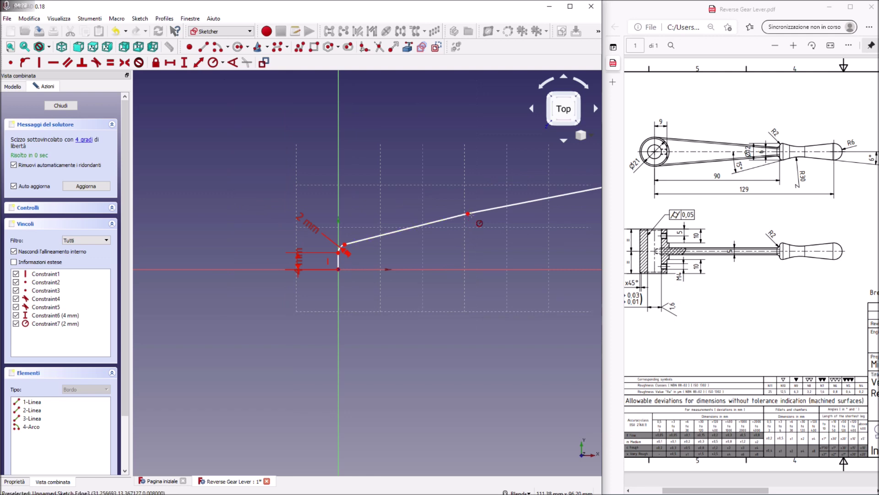
left_click_drag(468, 214, 401, 255)
scroll(471, 277, "down", 2)
left_click_drag(564, 220, 461, 259)
scroll(366, 235, "up", 3)
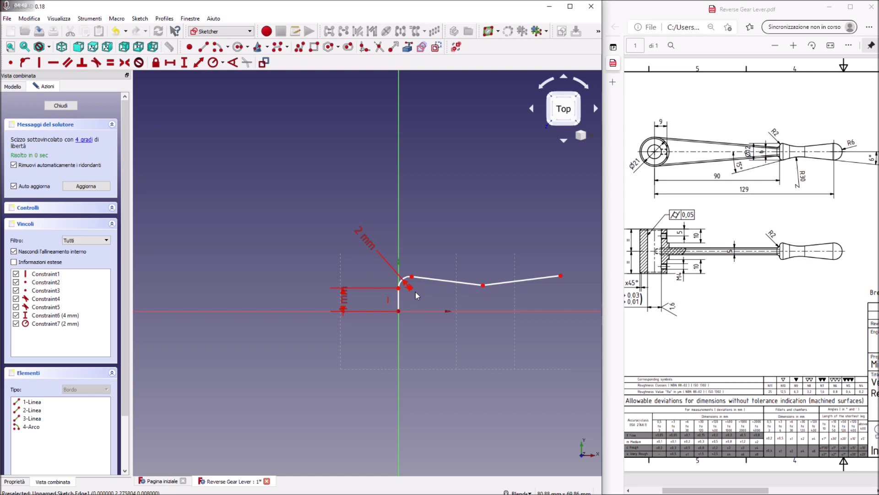
Constrain the angle between the vertical line and the first sloping line to 75°.
key("a")
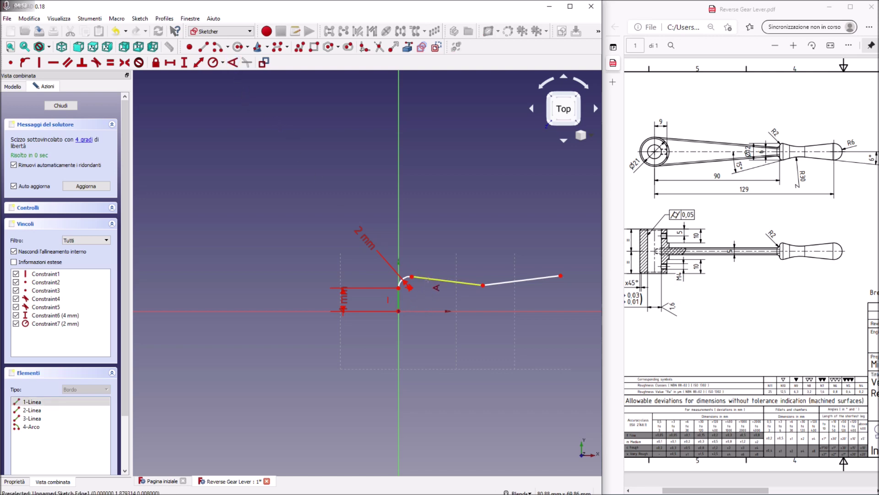
left_click(429, 279)
type("75")
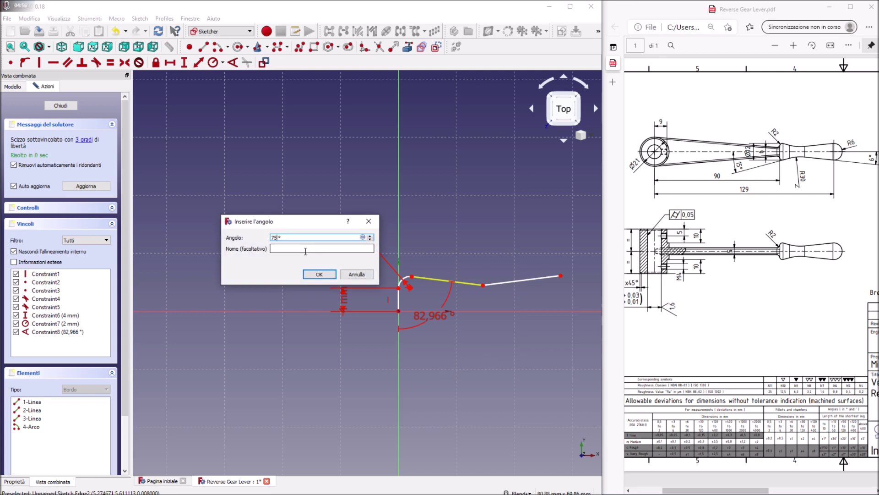
left_click(320, 273)
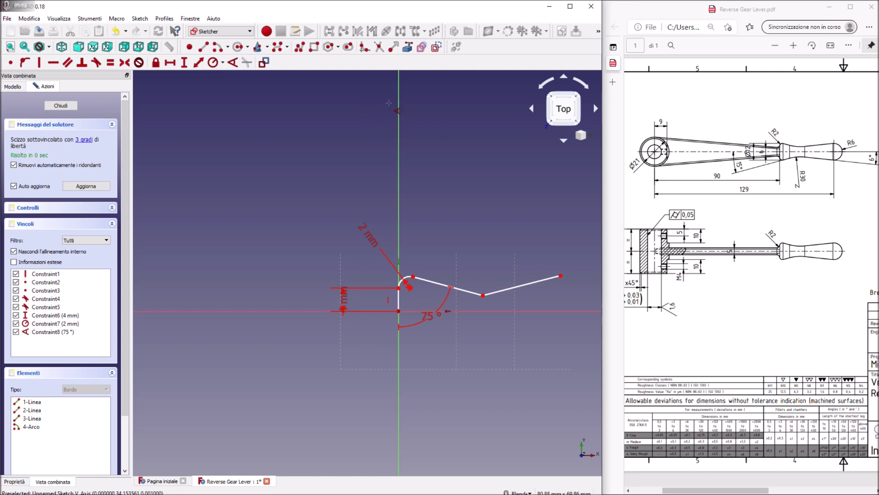
Draw a centre-point arc with a radius of about 7 mm above the last sloping line, curving down on its outer side.
left_click(217, 48)
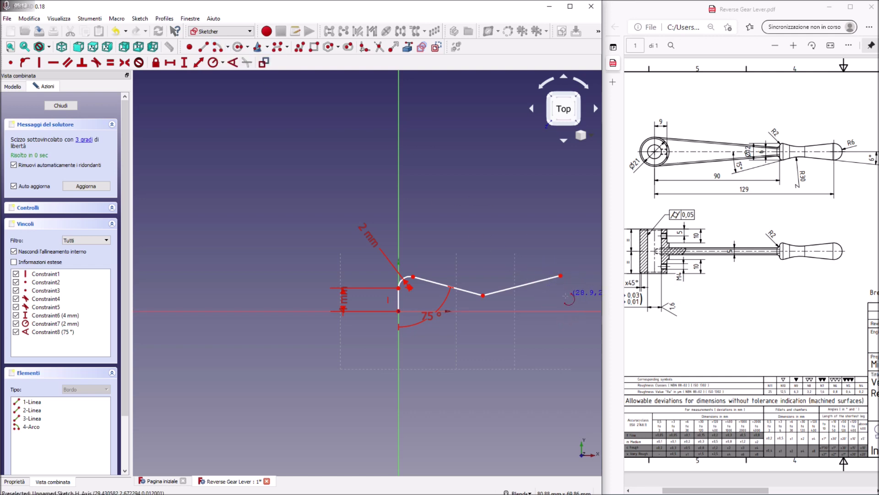
left_click(511, 220)
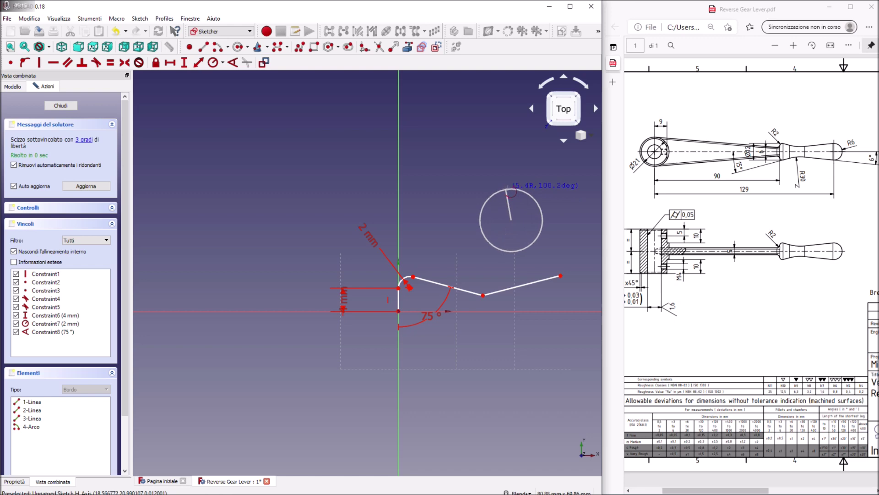
left_click(507, 183)
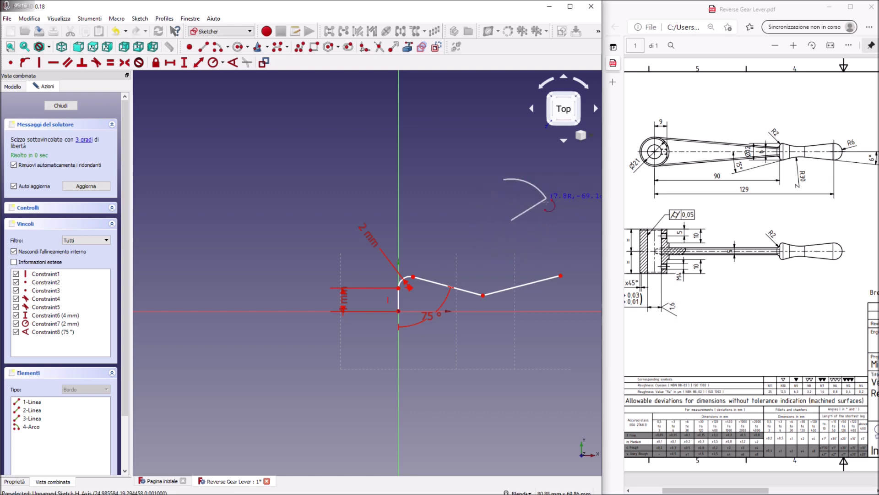
left_click(561, 236)
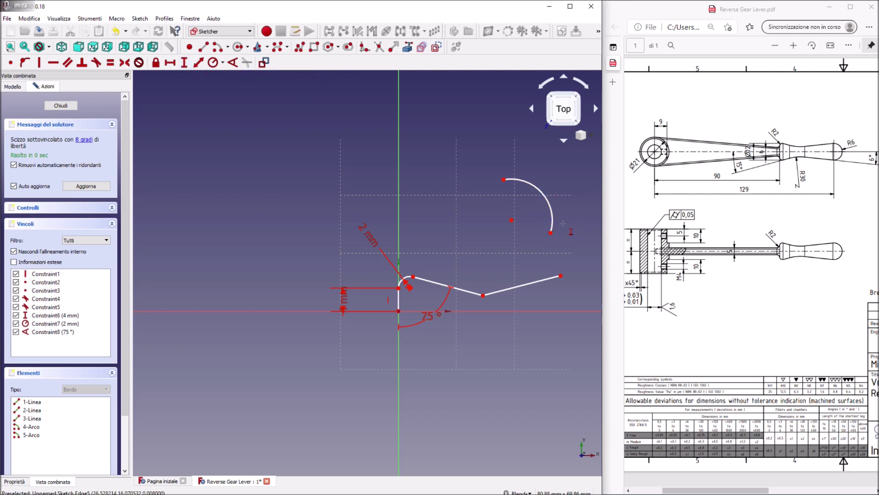
Constrain the new arc's centre and its lower endpoint each to a vertical distance of 0 mm from the origin.
left_click(513, 220)
left_click(400, 311)
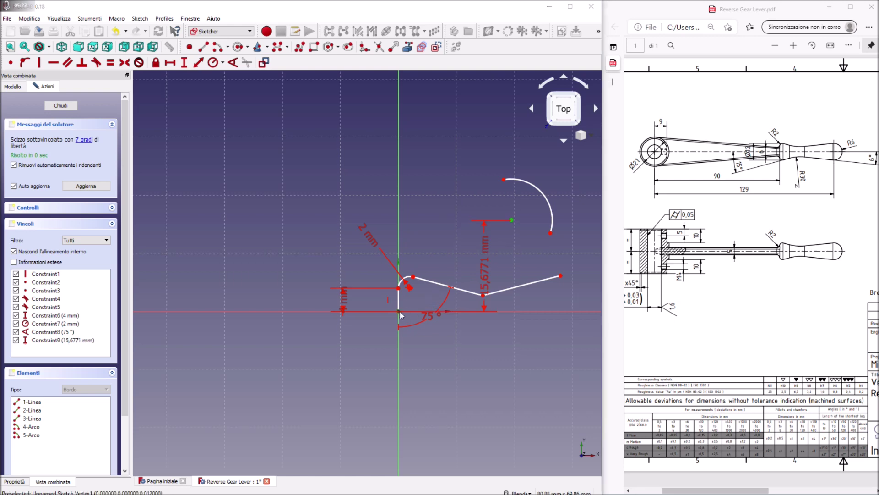
type("0")
key("Return")
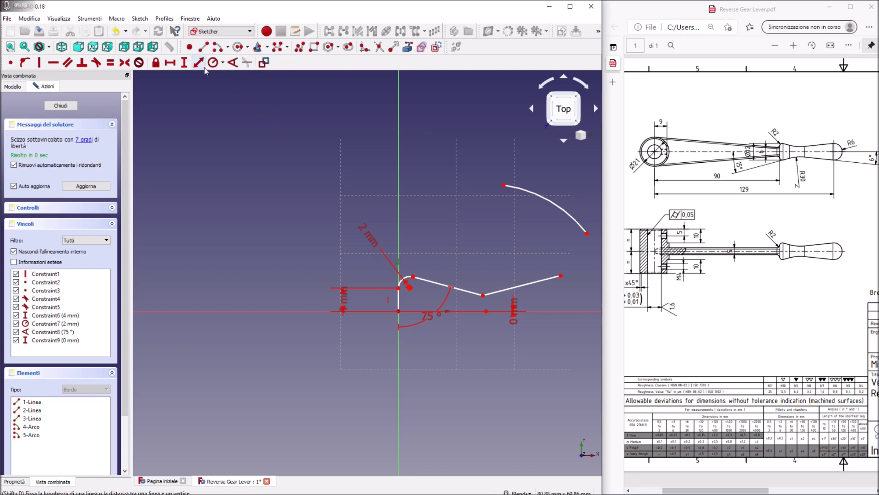
left_click(185, 66)
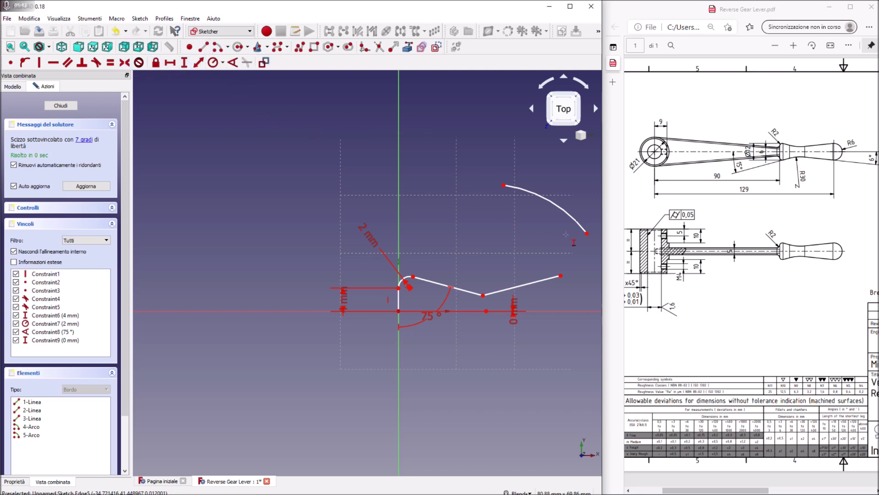
left_click(586, 233)
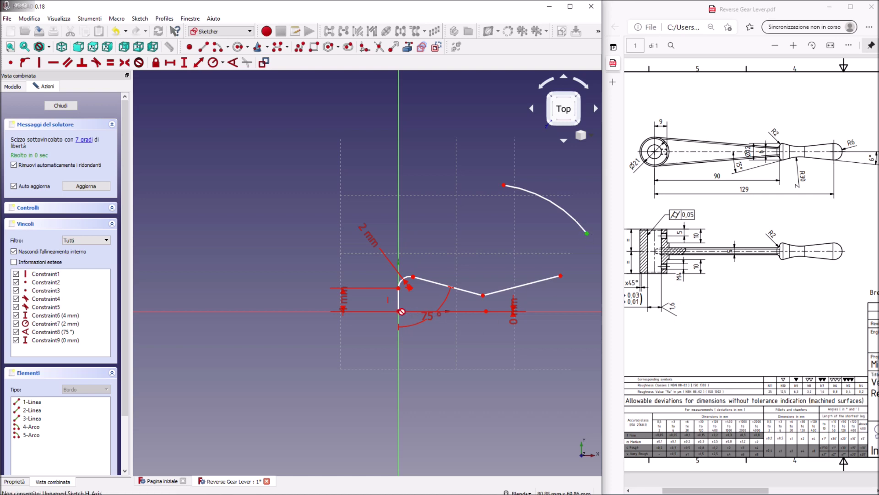
left_click(398, 311)
type("0")
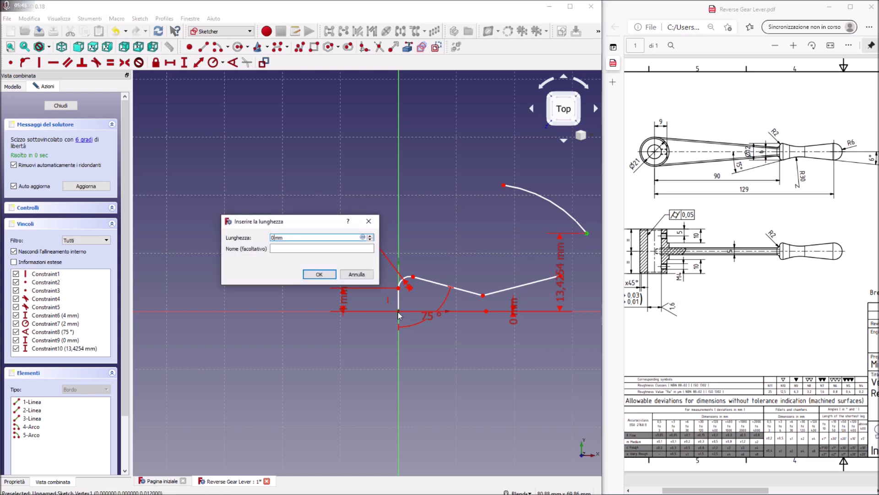
key("Return")
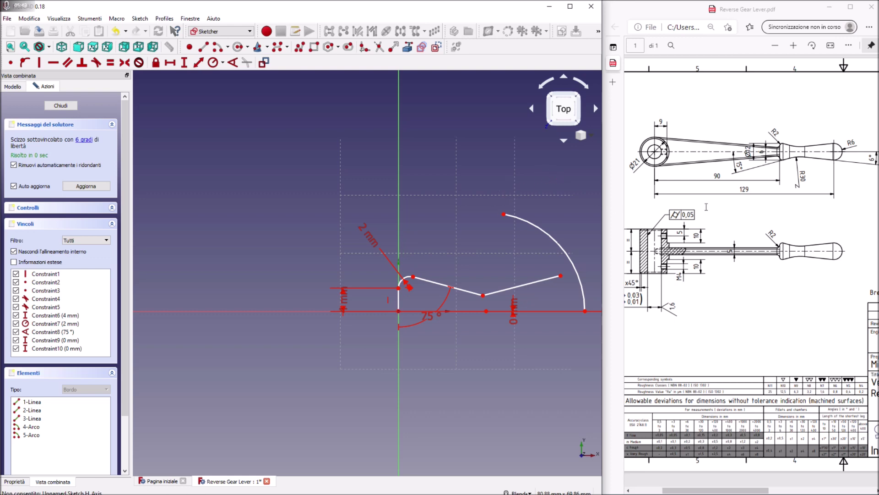
Constrain the large arc's radius to 6 mm.
left_click(213, 62)
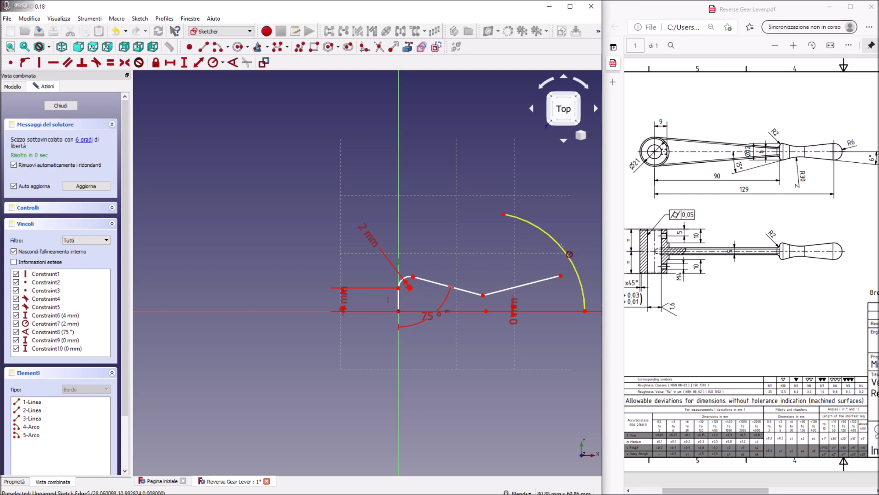
left_click(563, 249)
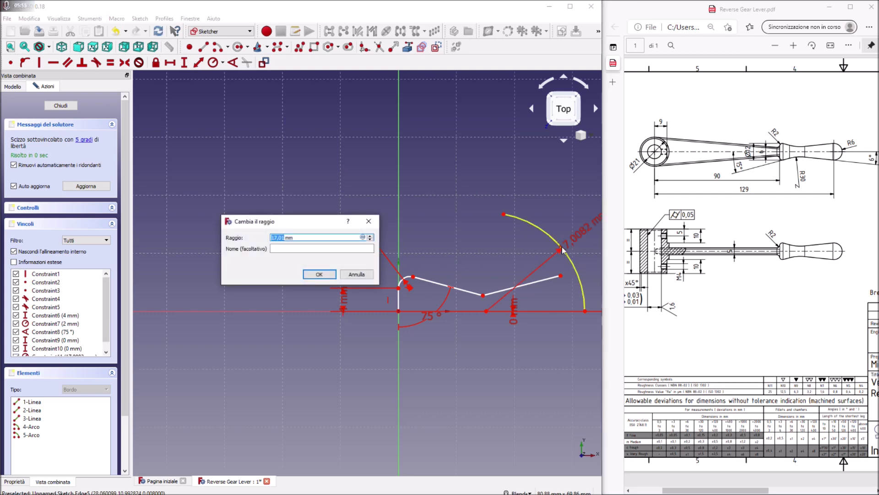
type("6")
key("Return")
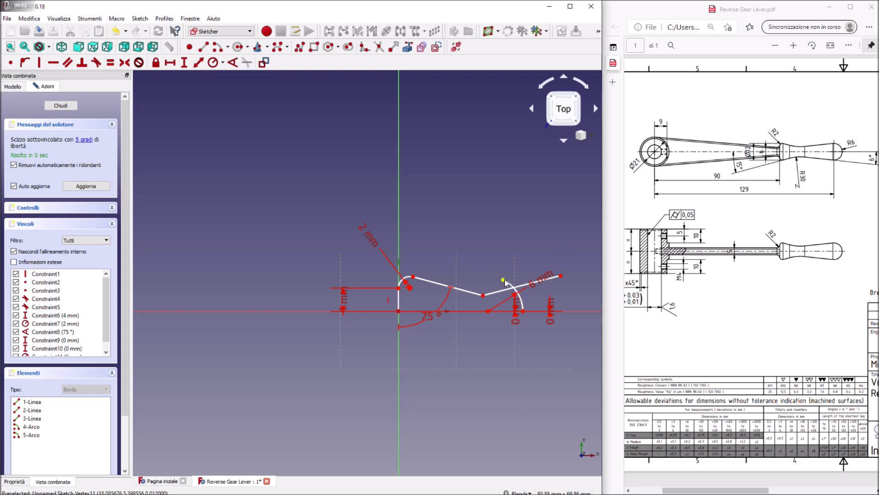
Try moving the 6 mm arc's upper endpoint toward the vertical axis and undo the move.
left_click_drag(502, 280, 472, 281)
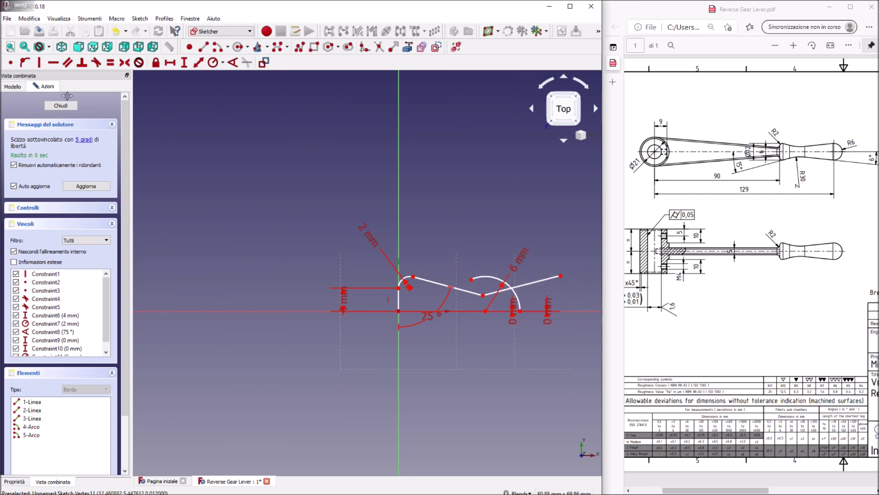
left_click(29, 18)
left_click(43, 28)
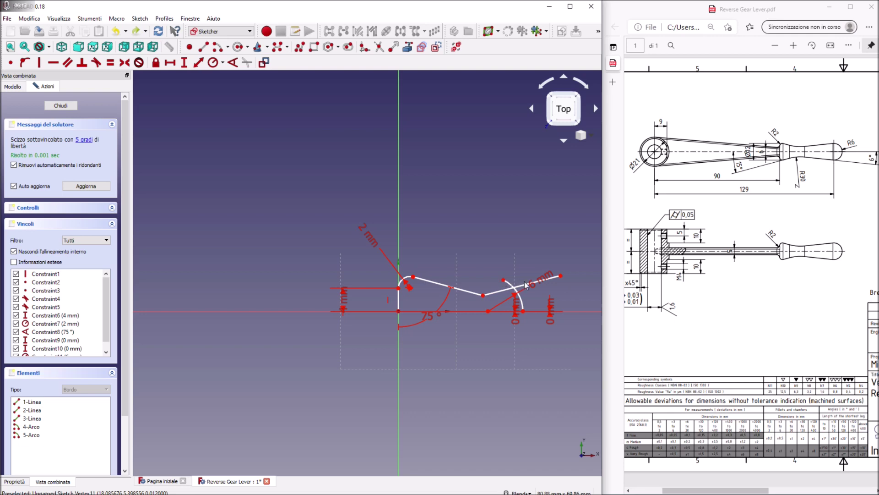
Try making the last line's free end coincident with the arc's upper endpoint and shifting the vertex between the sloping lines toward the origin.
left_click(10, 62)
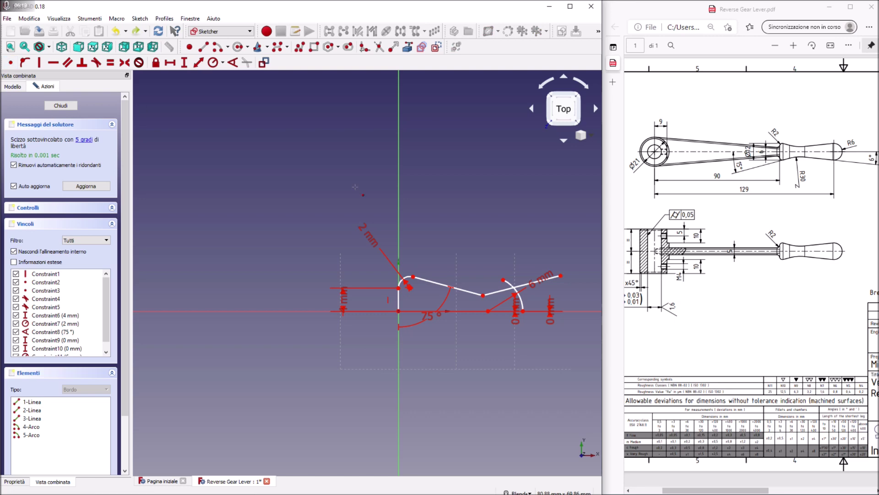
left_click(561, 276)
left_click(503, 280)
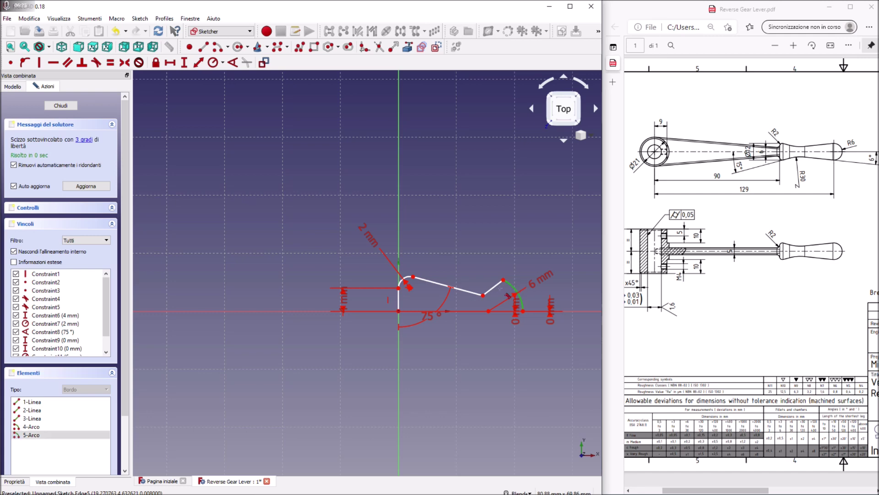
left_click(483, 296)
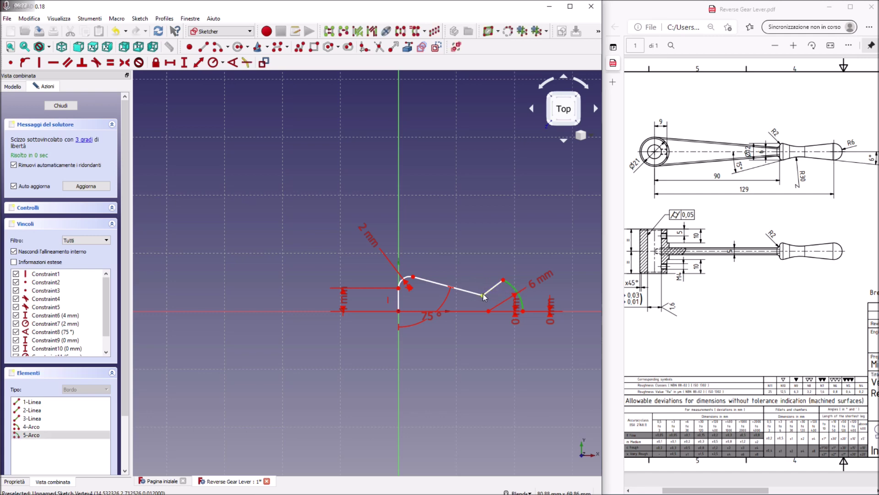
left_click_drag(483, 298, 450, 300)
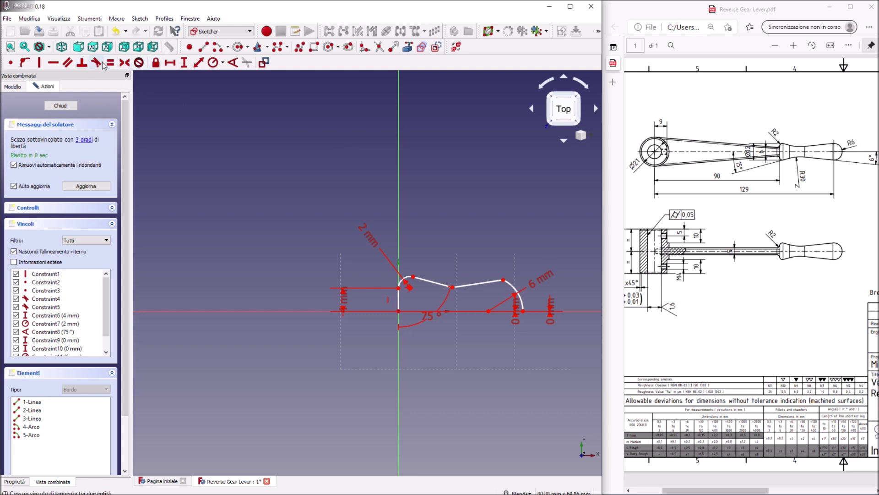
Undo the vertex move and the coincident constraint between the last line and the arc.
left_click(518, 298)
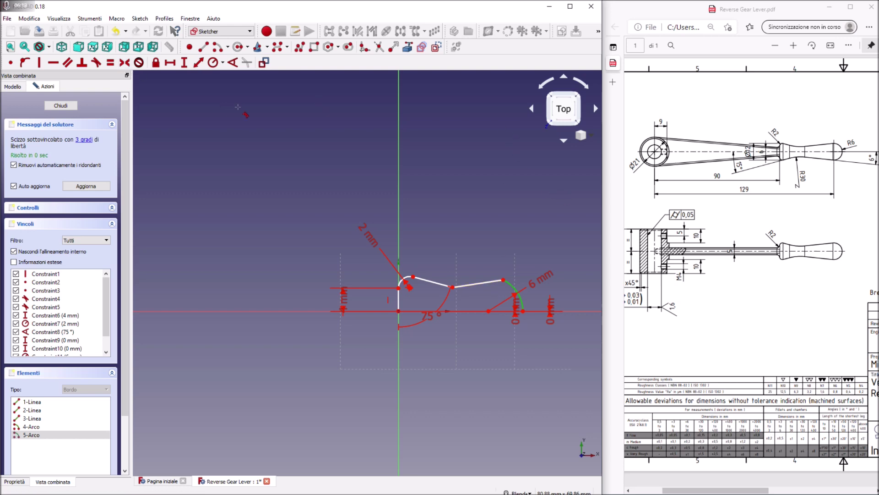
left_click(29, 18)
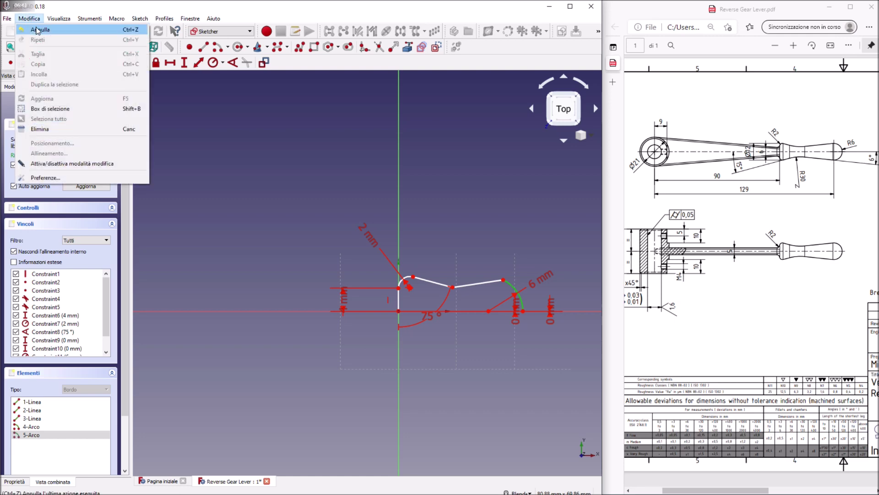
left_click(38, 30)
left_click(29, 18)
left_click(34, 30)
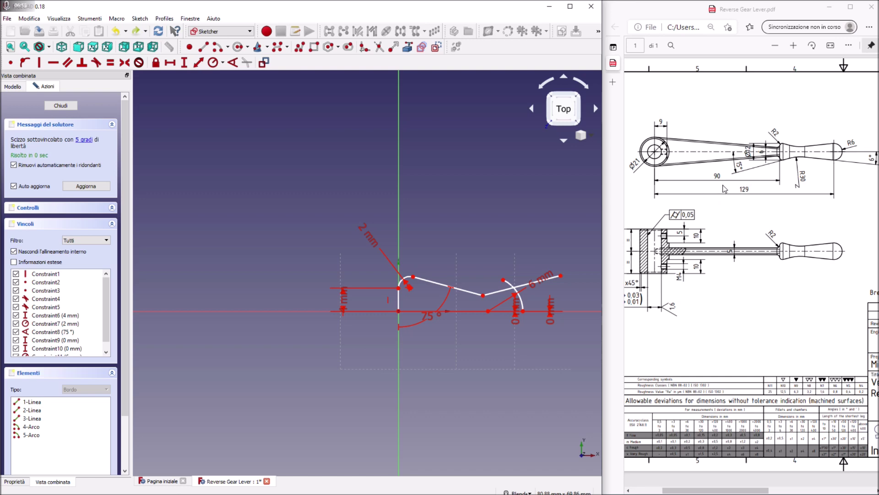
Constrain the horizontal distance between the origin and the 6 mm arc's centre to 39 mm.
left_click(490, 312)
left_click(398, 311)
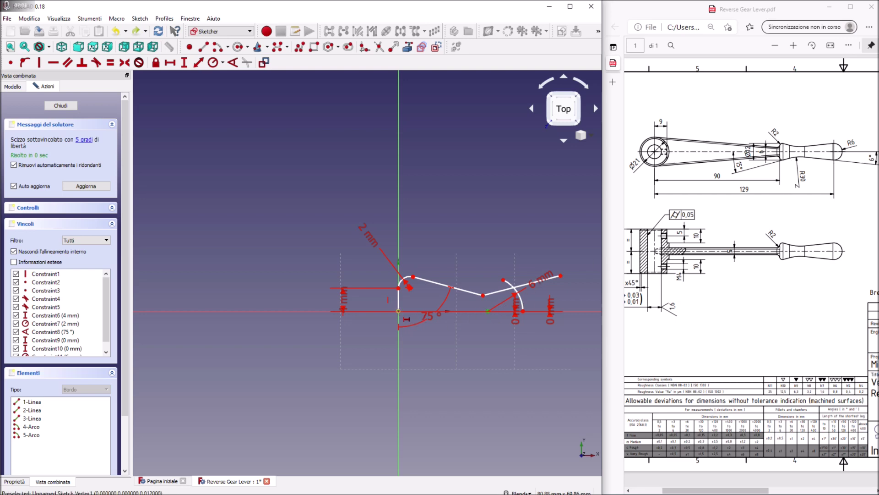
key("shift+h")
type("39")
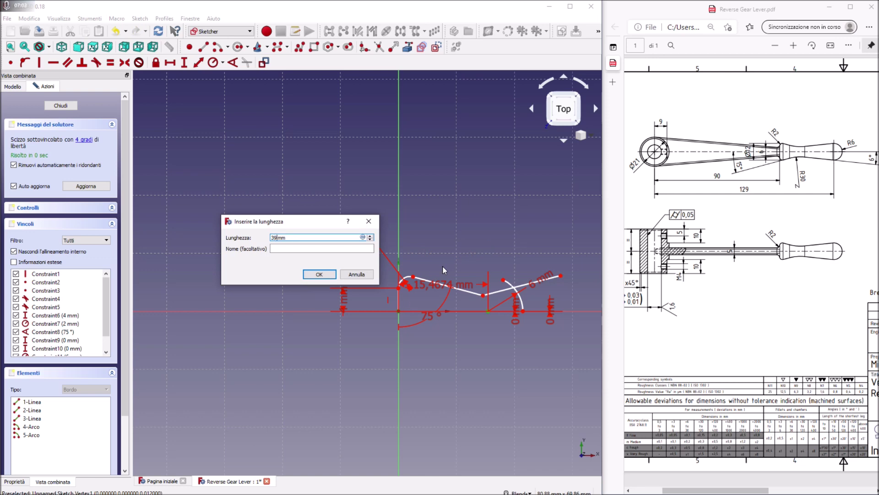
key("Return")
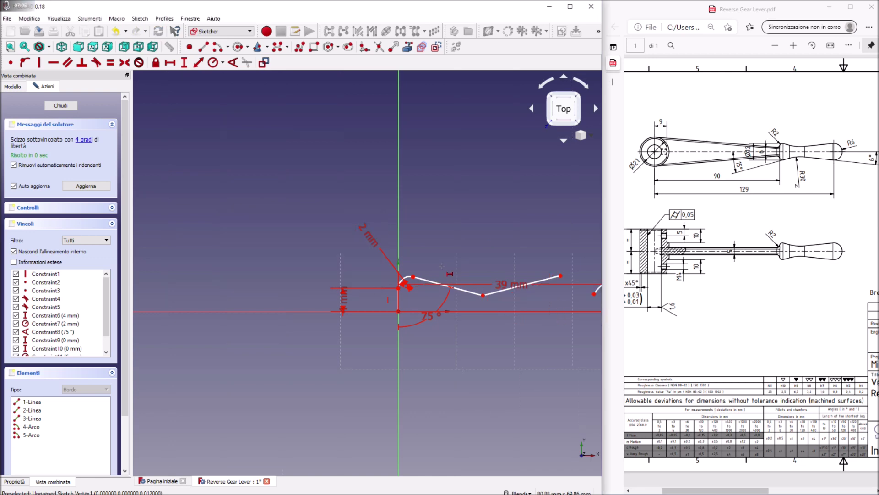
Constrain the angle between the two sloping lines to 159°.
scroll(486, 265, "down", 3)
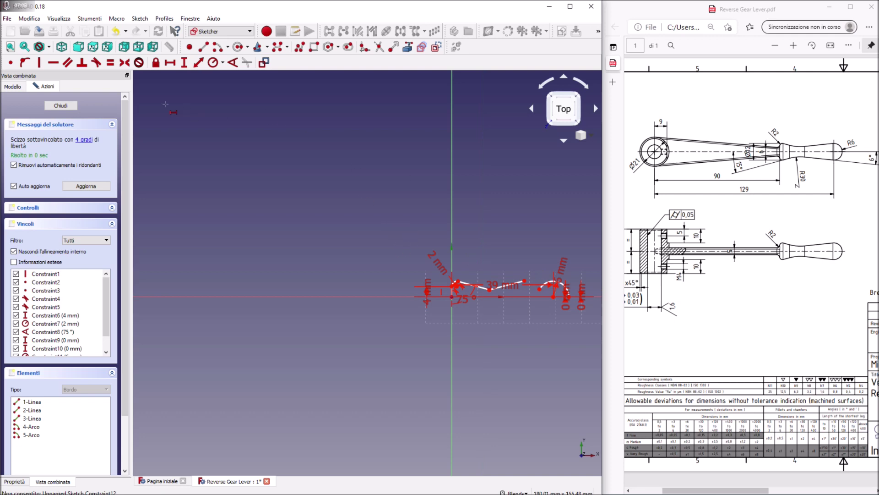
left_click(10, 47)
scroll(343, 337, "up", 4)
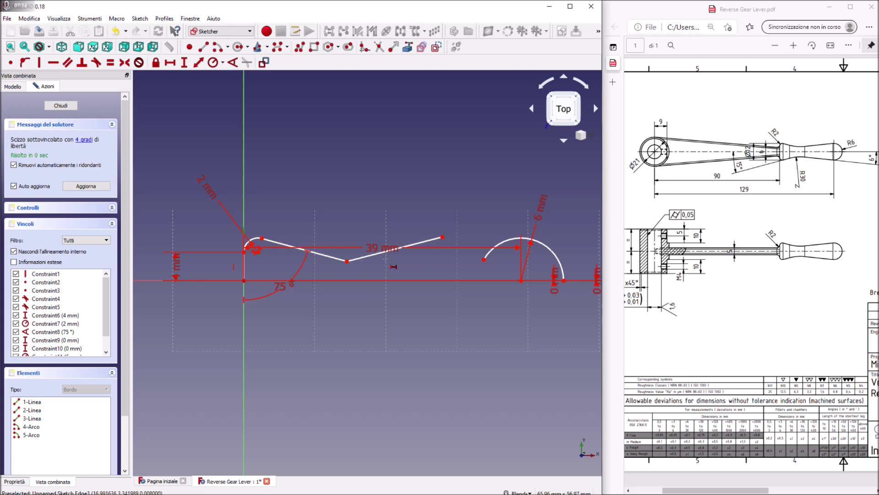
left_click(233, 62)
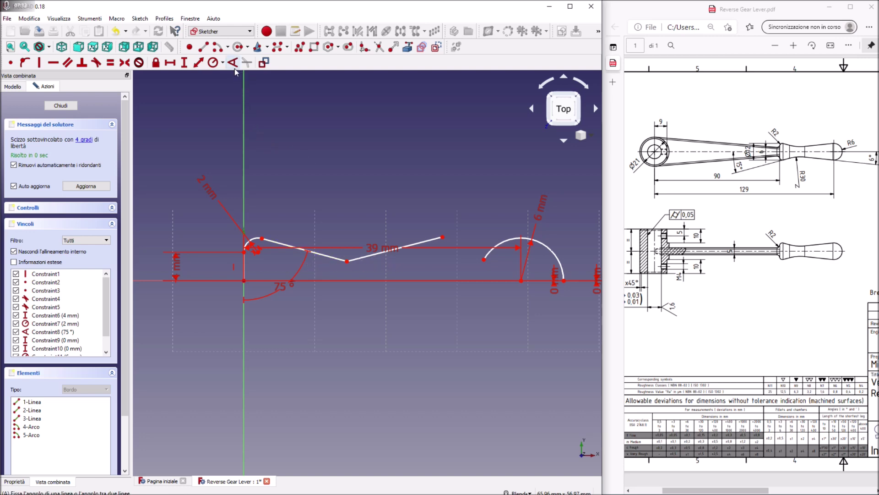
left_click(335, 258)
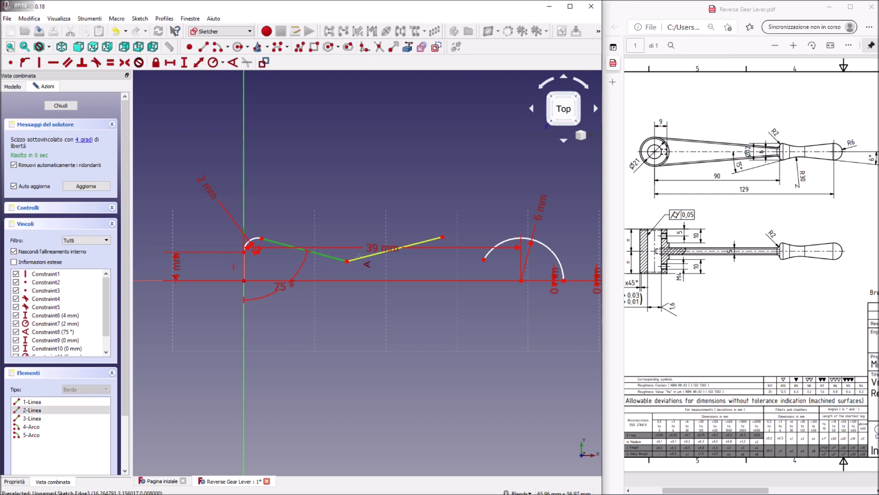
left_click(360, 258)
type("159")
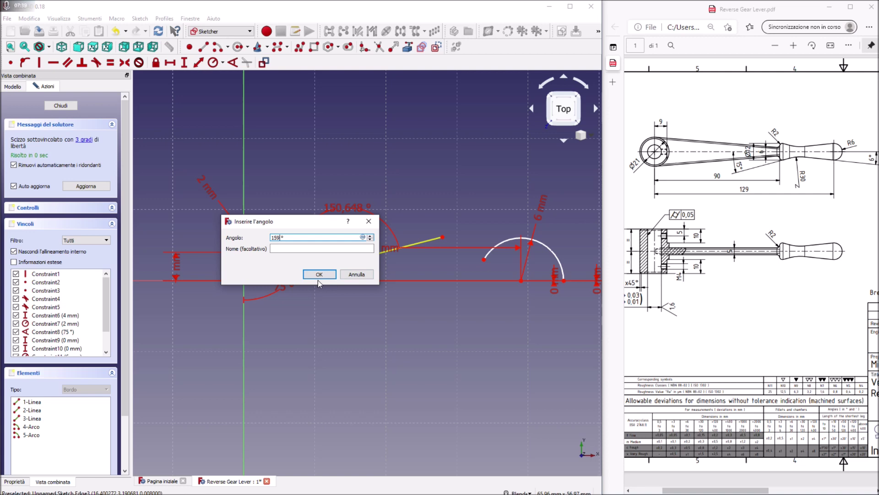
left_click(319, 274)
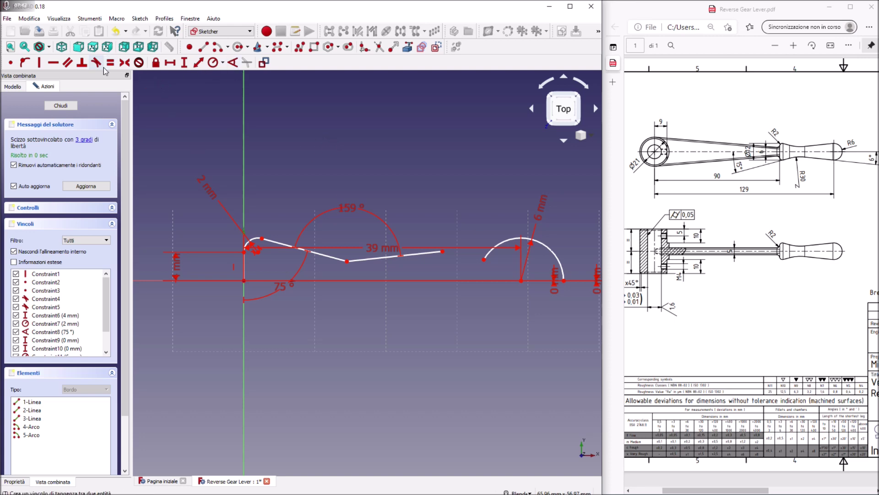
Fillet the corner between the two sloping lines.
left_click(298, 48)
left_click(375, 259)
left_click(333, 258)
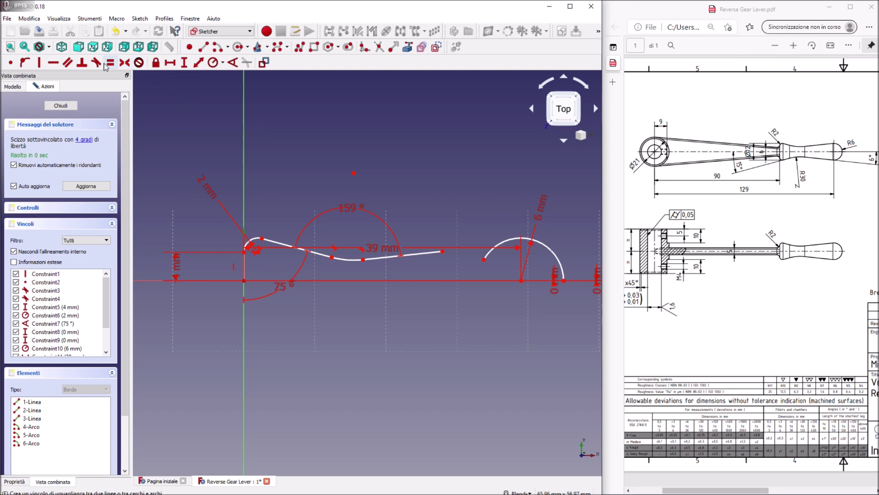
Make the long sloping line tangent to the 6 mm arc and extend its free end past the arc.
left_click(424, 260)
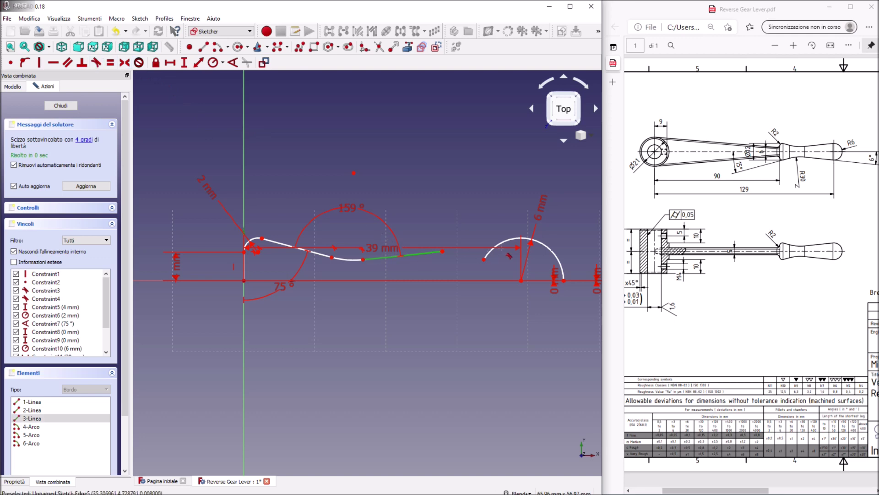
left_click(535, 263)
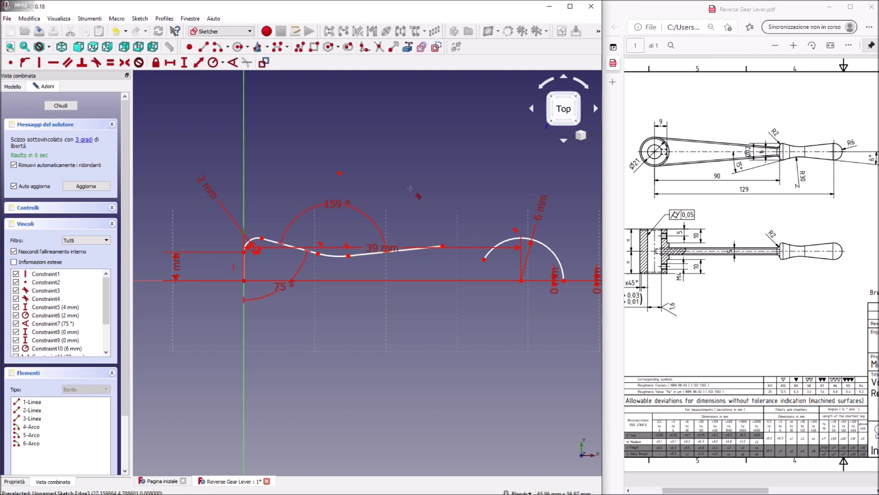
left_click_drag(442, 246, 556, 238)
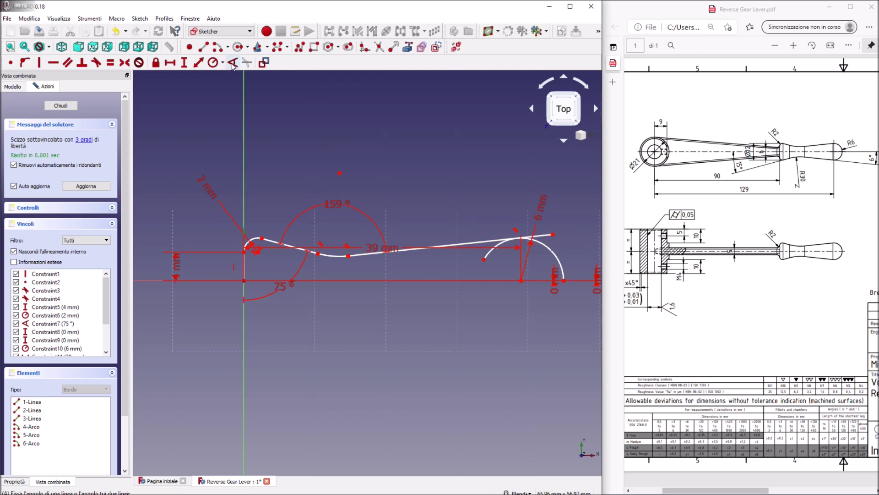
Constrain the fillet arc's radius to 30 mm and trim the excess of the long line and the 6 mm arc beyond their tangent point.
left_click(213, 62)
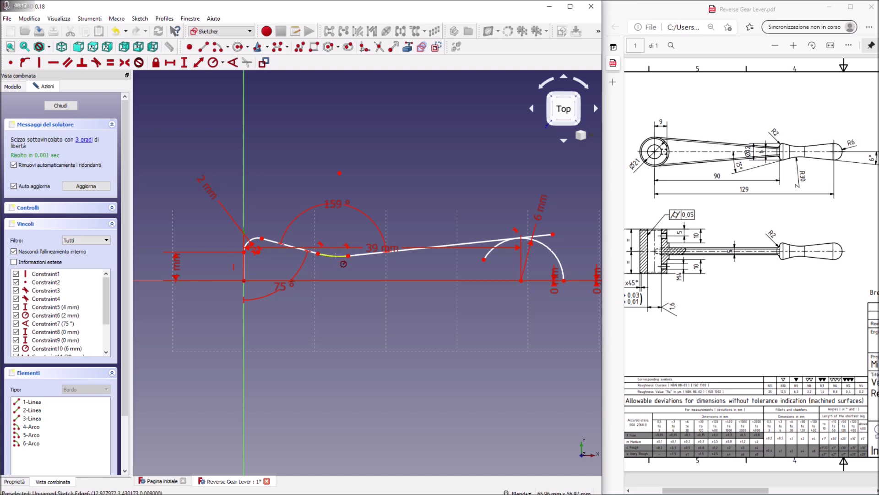
left_click(339, 257)
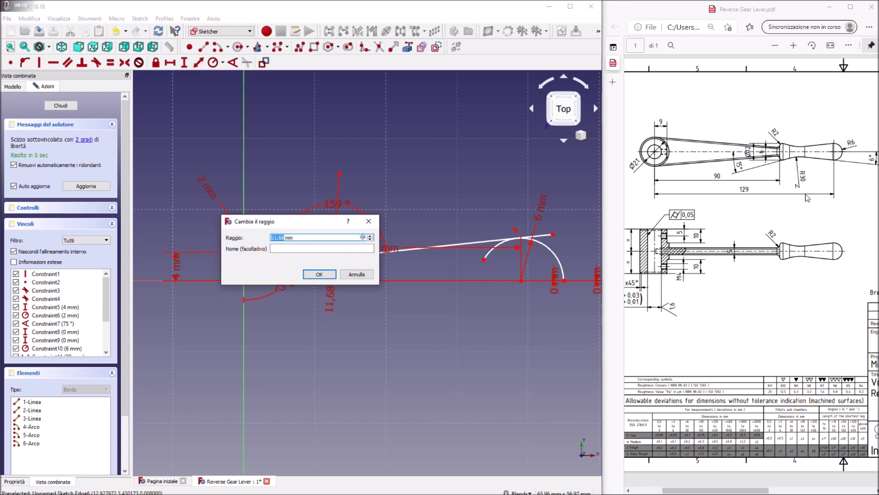
type("30")
left_click(323, 275)
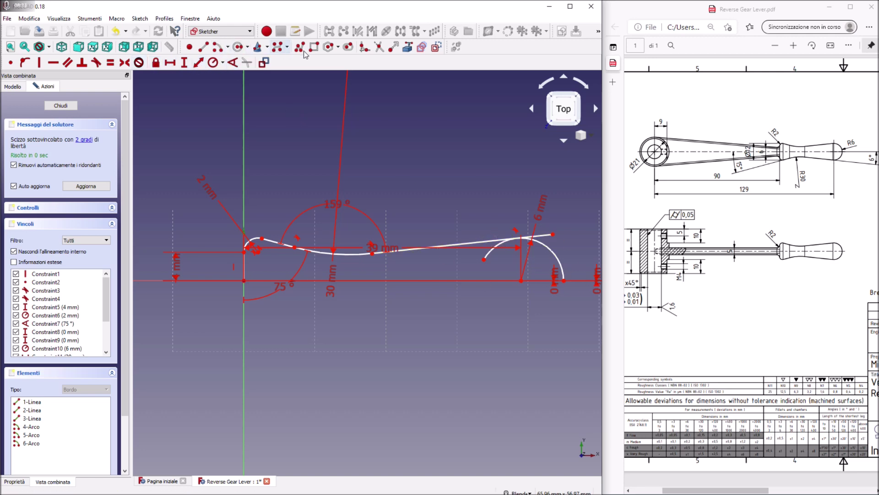
left_click(378, 48)
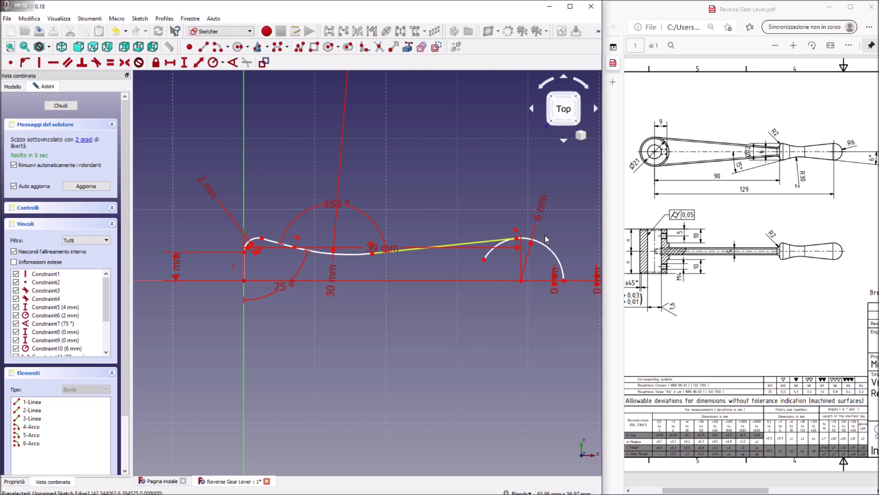
left_click(503, 242)
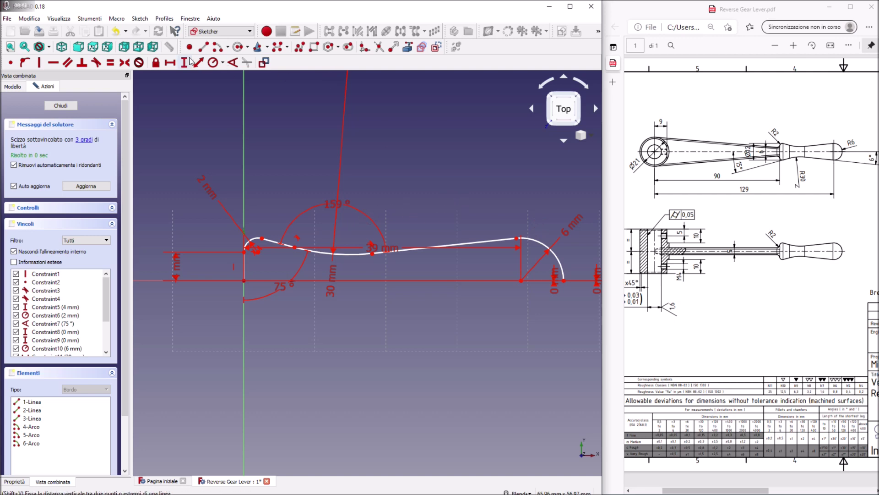
Add length constraints to both sloping lines, keeping their current lengths.
left_click(440, 247)
left_click(326, 275)
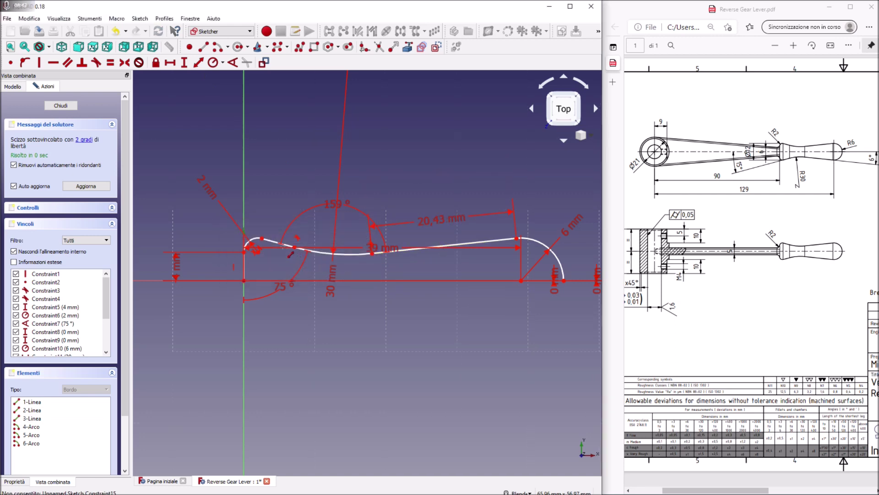
left_click(284, 245)
left_click(314, 274)
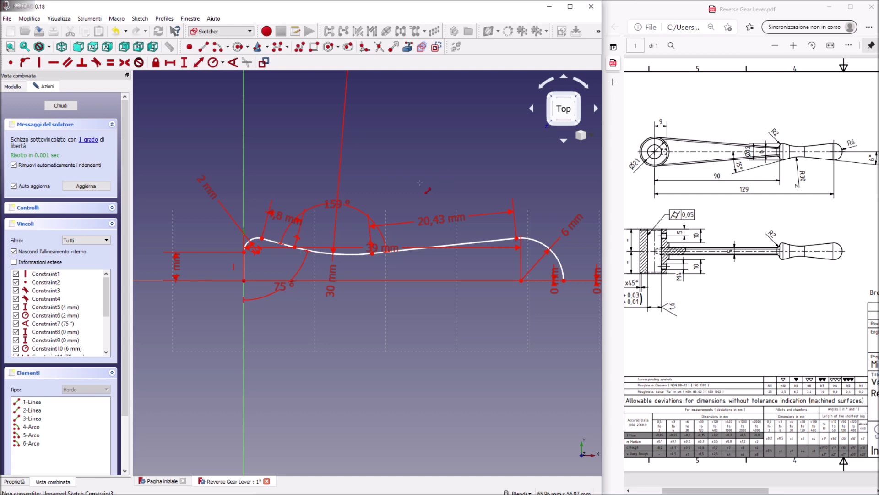
Close the handle profile sketch and switch to the Part workbench.
left_click(61, 105)
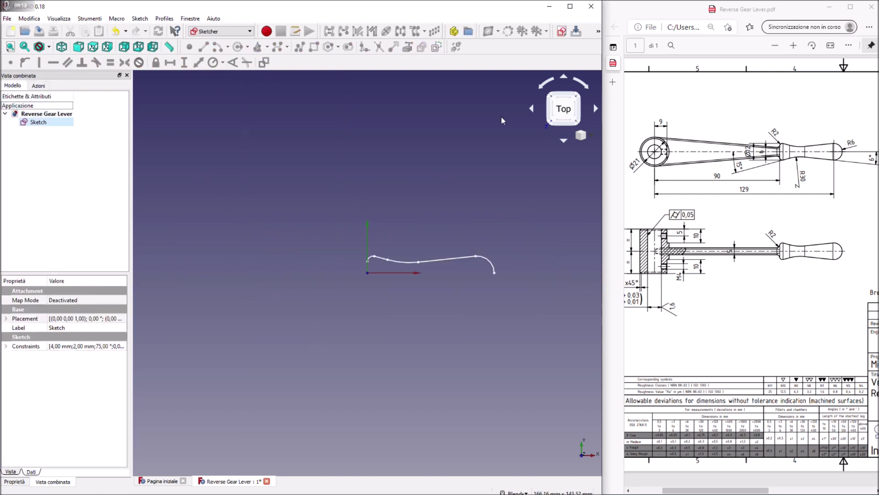
scroll(409, 221, "up", 3)
scroll(396, 251, "down", 2)
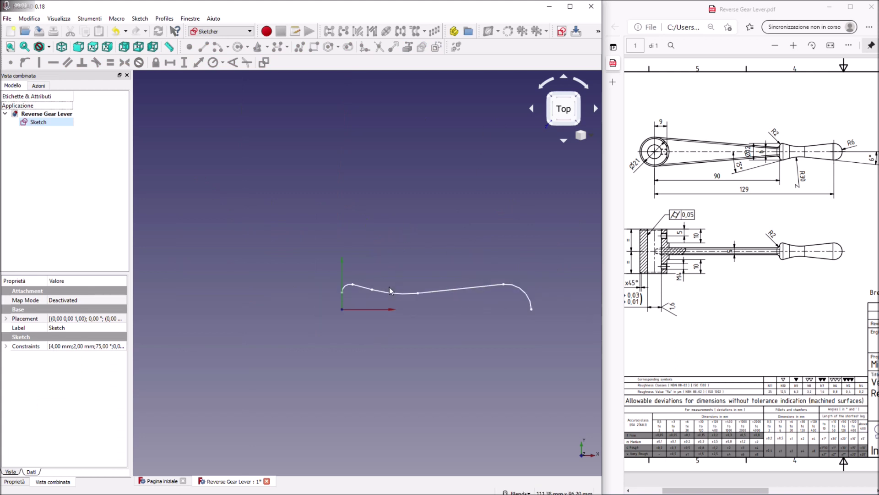
mouse_move(403, 270)
middle_mouse_down()
mouse_move(389, 269)
mouse_move(440, 261)
mouse_move(362, 262)
mouse_move(435, 257)
mouse_move(461, 271)
middle_mouse_up()
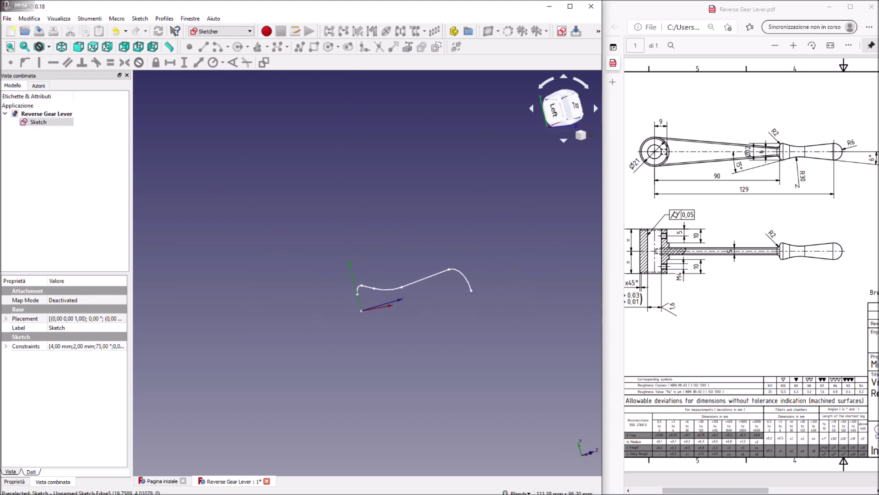
left_click(251, 32)
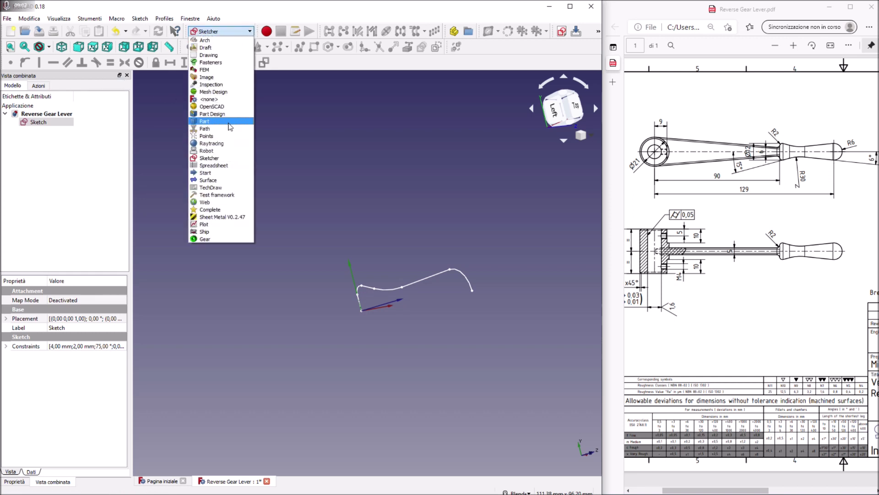
left_click(226, 114)
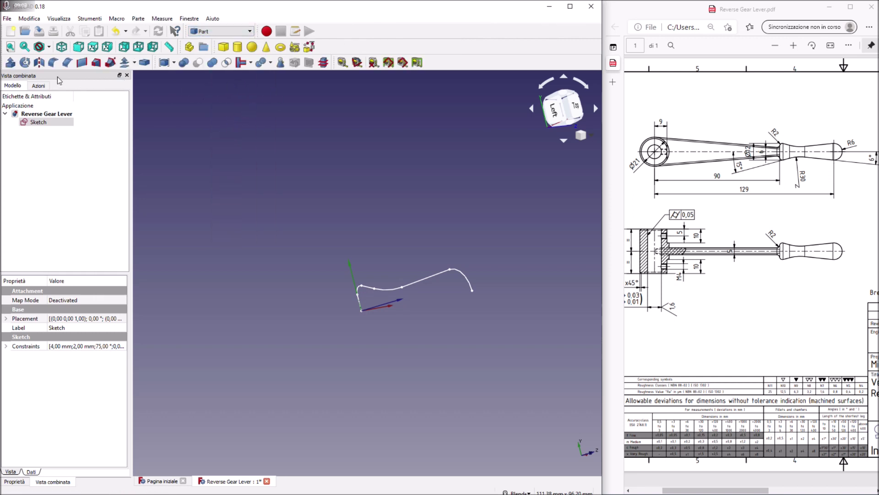
Try revolving the sketch 360° about the Z axis and undo the revolve.
left_click(25, 62)
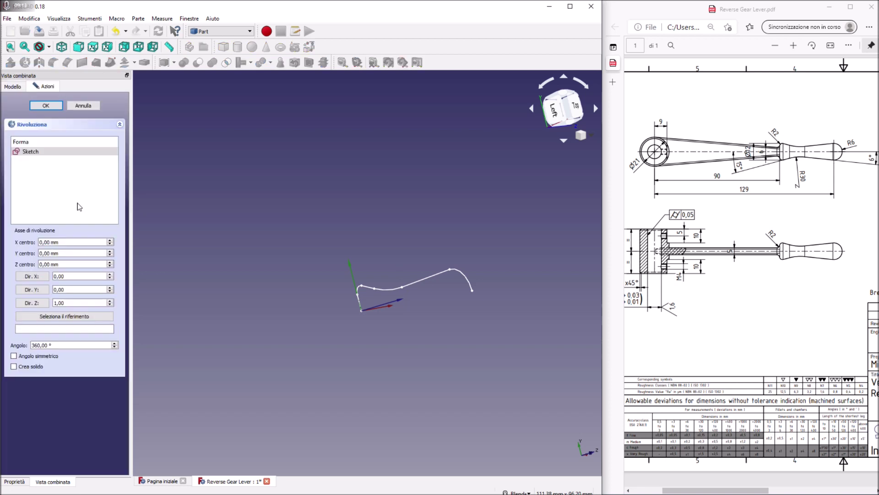
mouse_move(501, 350)
middle_mouse_down()
mouse_move(476, 389)
mouse_move(458, 399)
mouse_move(412, 394)
middle_mouse_up()
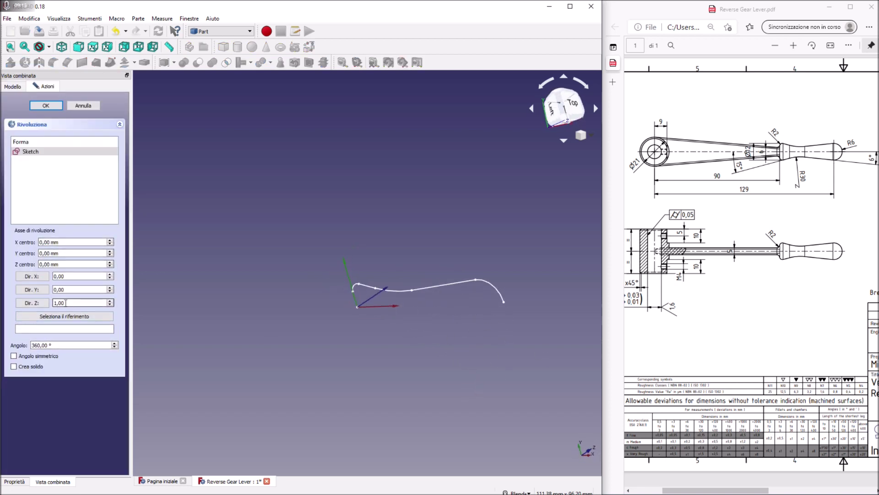
left_click(40, 151)
left_click(46, 105)
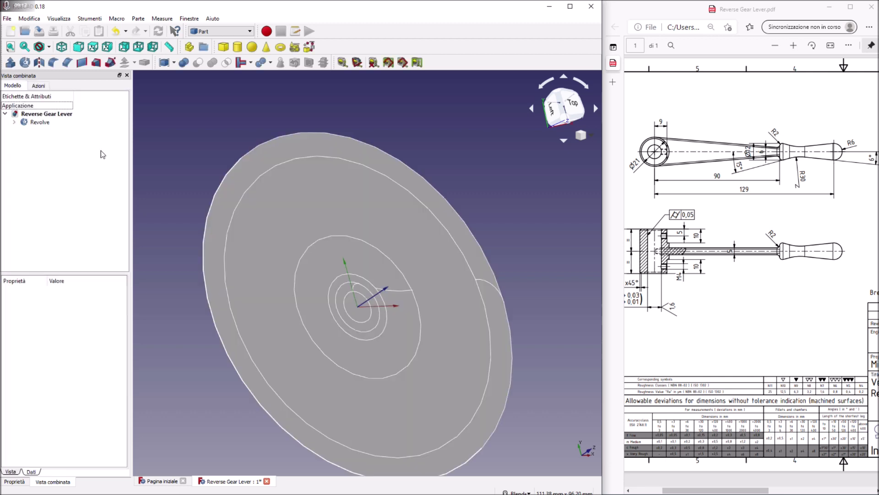
left_click(29, 19)
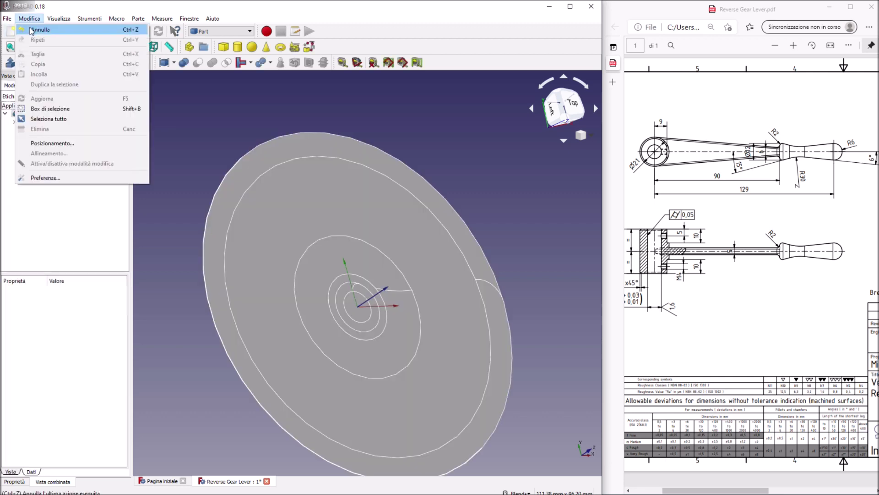
left_click(33, 29)
Revolve the handle sketch 360° about the X axis, using axis direction X 1, Y 0, Z 0.
mouse_move(510, 280)
middle_mouse_down()
mouse_move(430, 321)
mouse_move(539, 285)
middle_mouse_up()
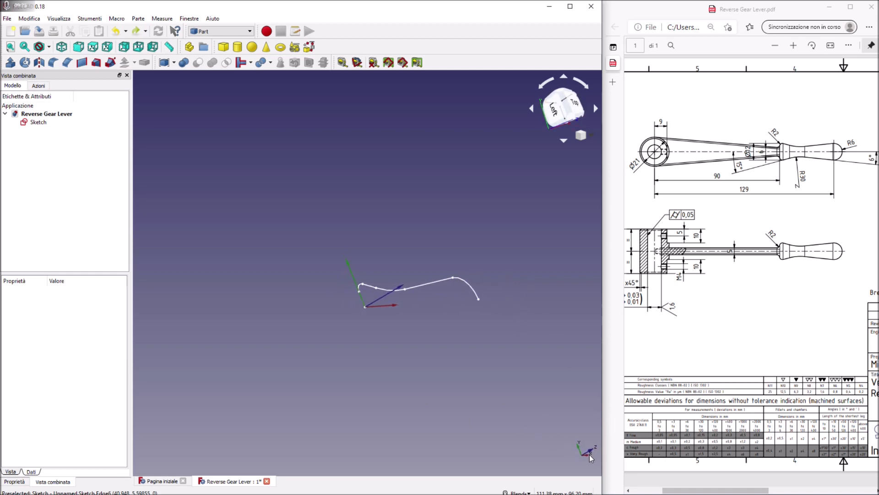
middle_click_drag(351, 321, 65, 193)
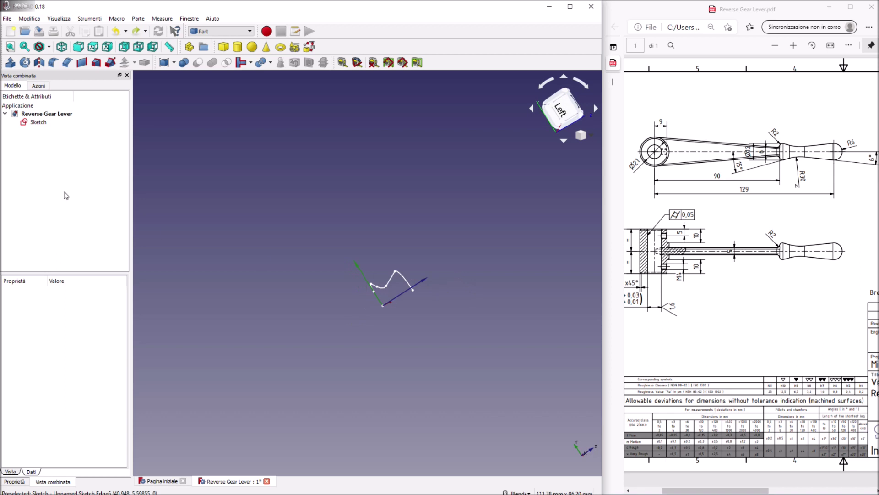
left_click(43, 123)
left_click(25, 63)
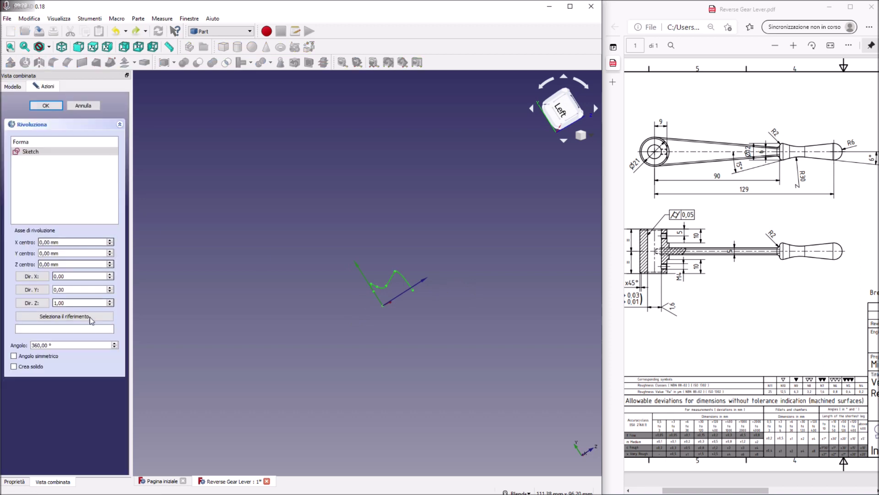
double_click(64, 277)
type("1")
left_click(70, 302)
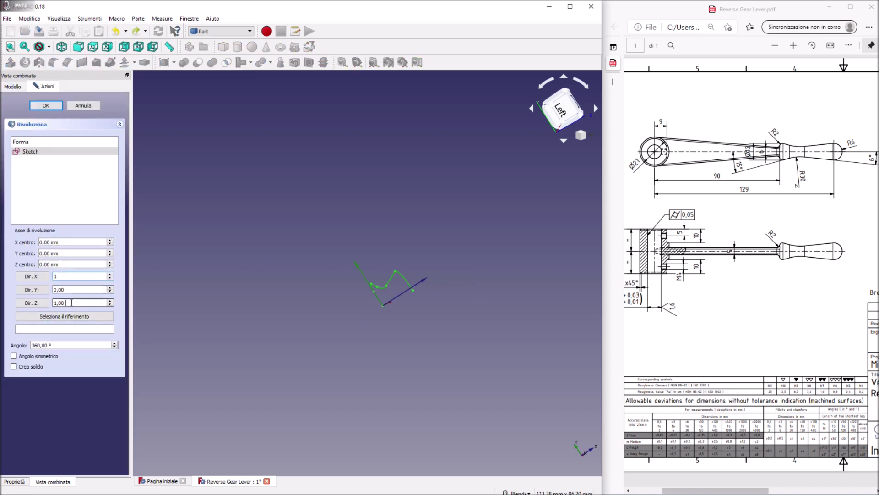
left_click(45, 105)
middle_click_drag(224, 264, 196, 280)
middle_click_drag(403, 188, 382, 373)
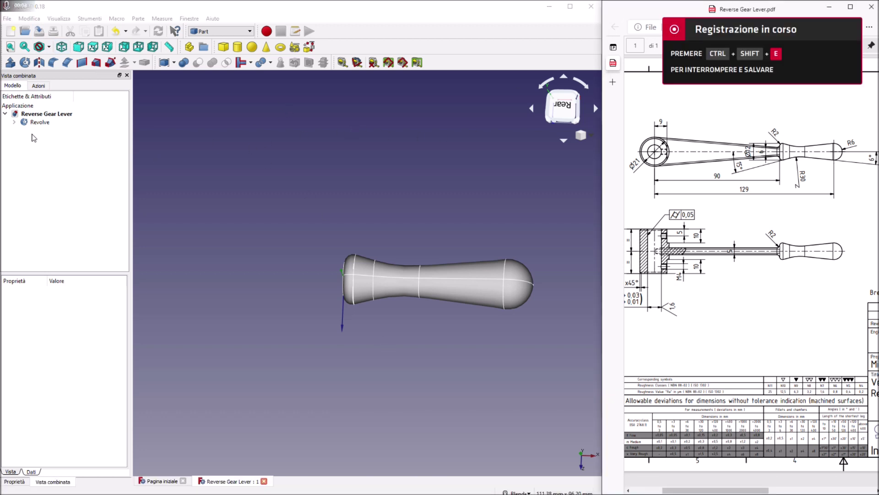
Create a compound from the revolved handle.
left_click(34, 123)
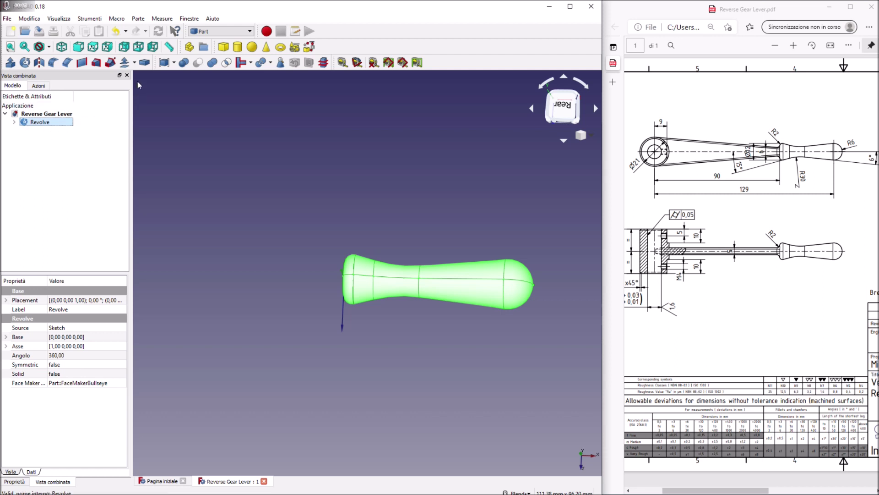
left_click(164, 64)
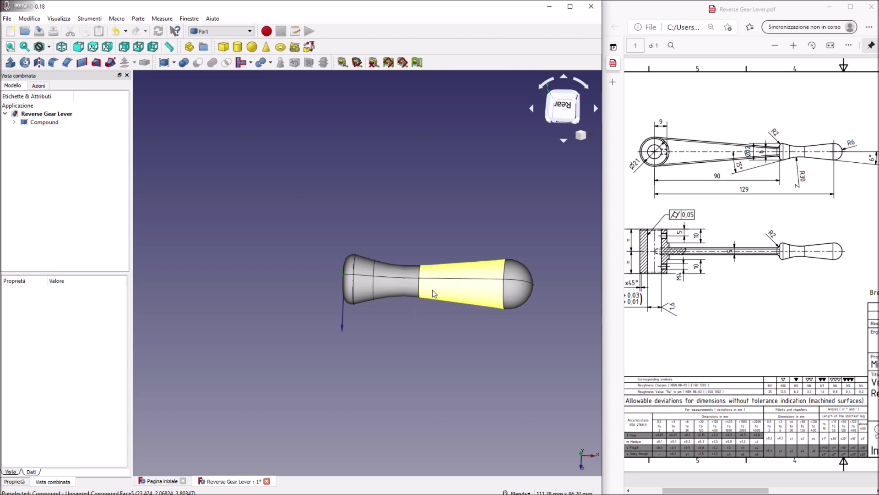
middle_click_drag(424, 320, 439, 367)
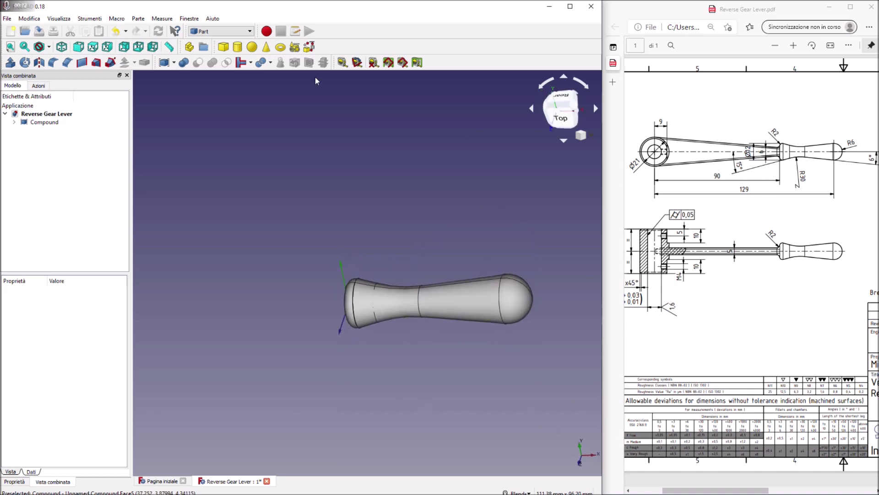
Switch to the Sketcher workbench and create a new sketch on the XY plane with 0 mm offset.
left_click(215, 31)
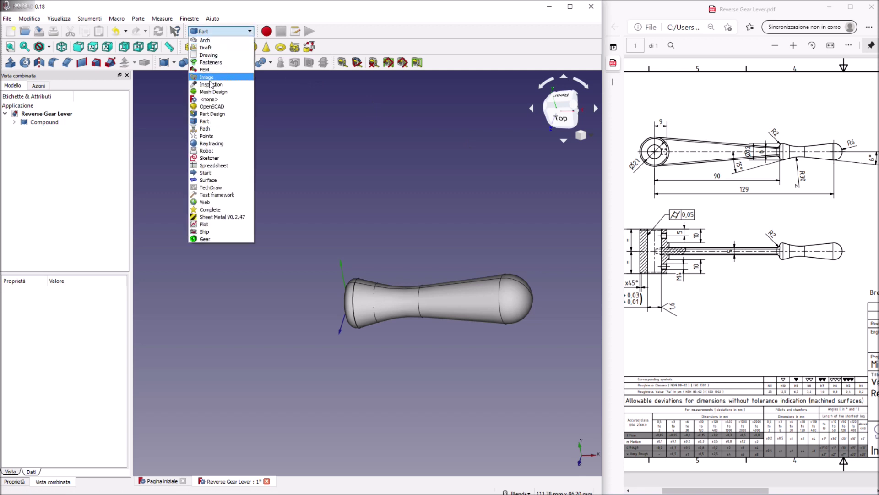
left_click(217, 158)
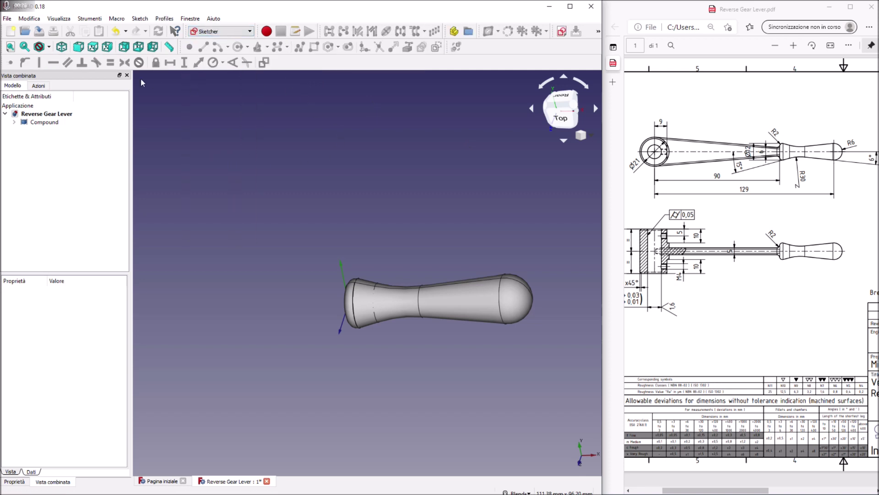
left_click(561, 32)
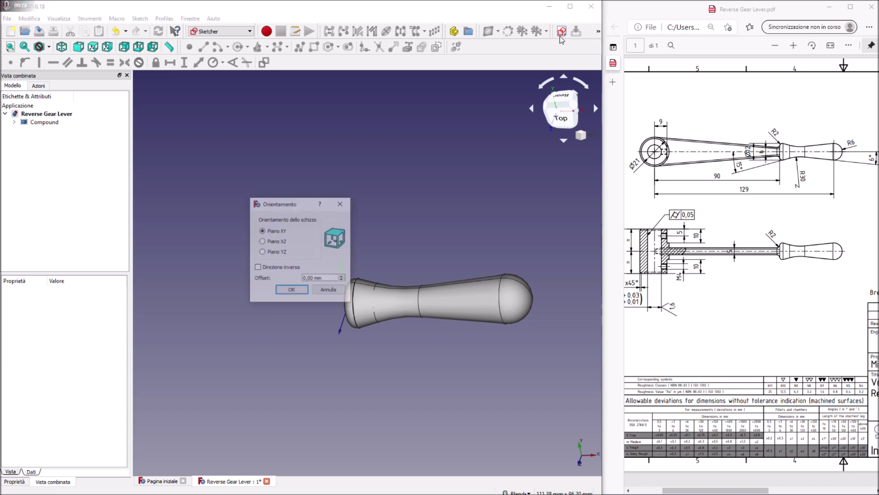
left_click(287, 290)
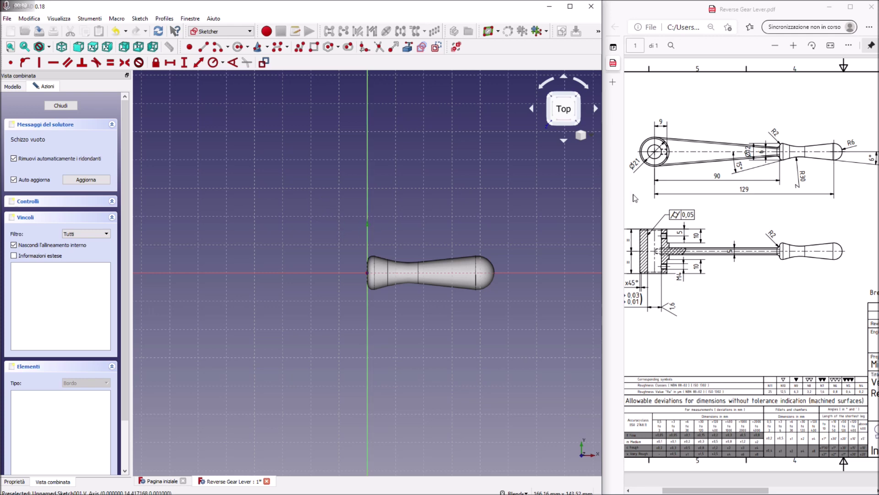
left_click(204, 49)
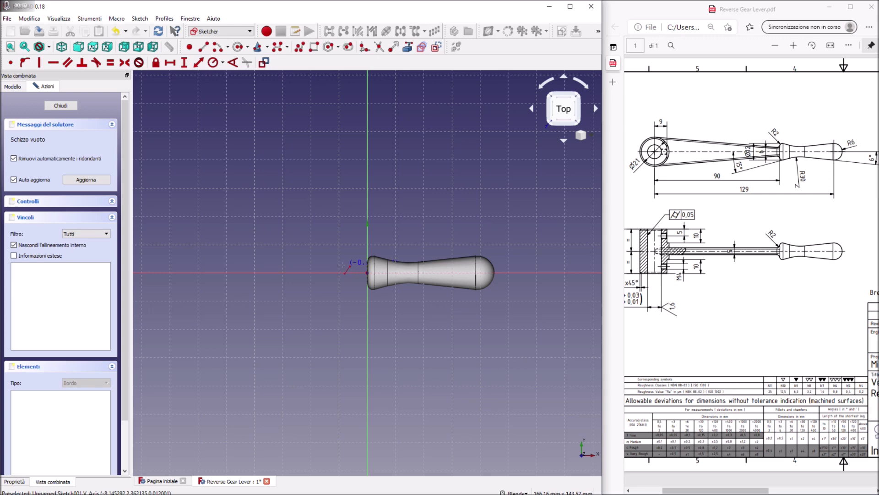
left_click(337, 264)
left_click(337, 251)
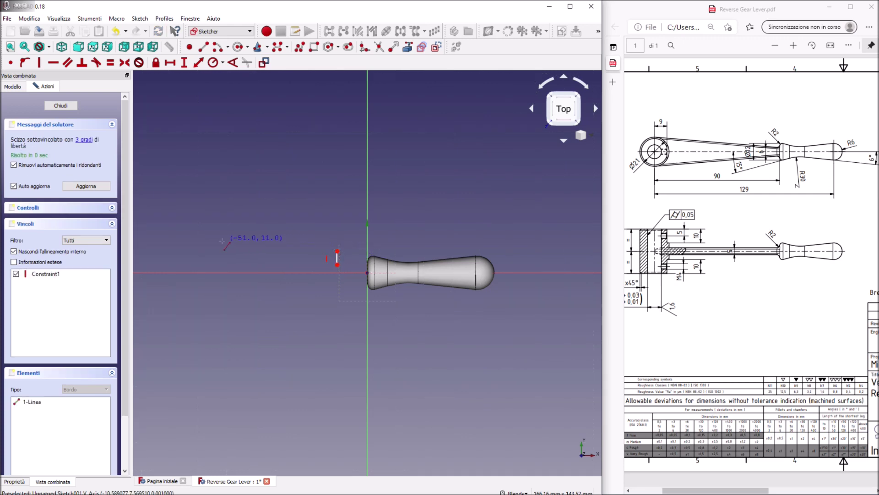
left_click(29, 18)
left_click(43, 29)
right_click(339, 257)
left_click(338, 257)
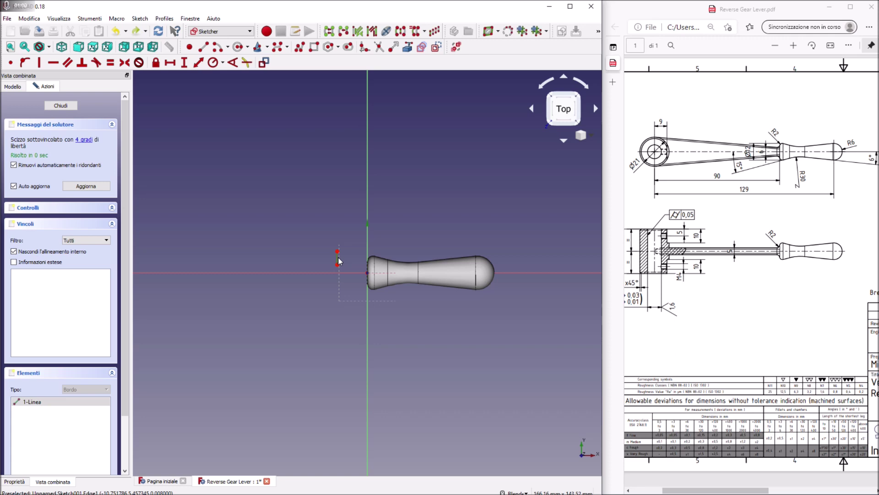
key("Delete")
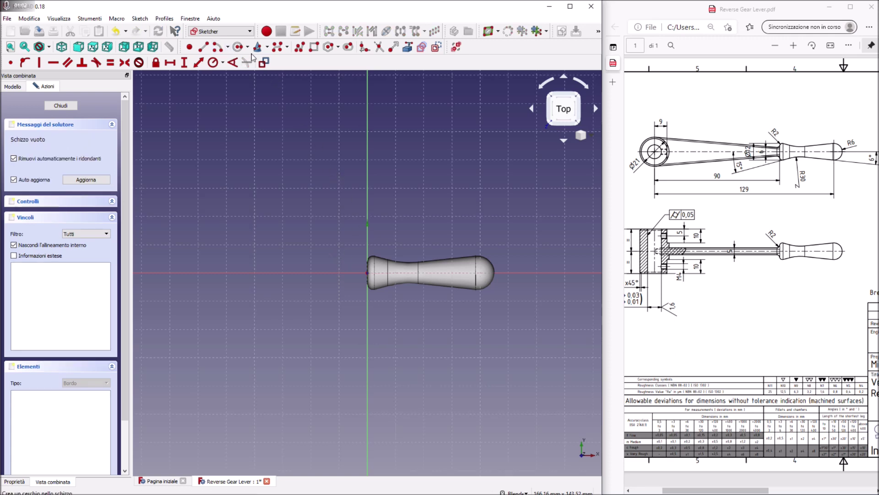
Draw a closed five-line polyline beside the handle's flat end, tapering toward the handle, with its narrow end split into two short vertical lines.
left_click(299, 47)
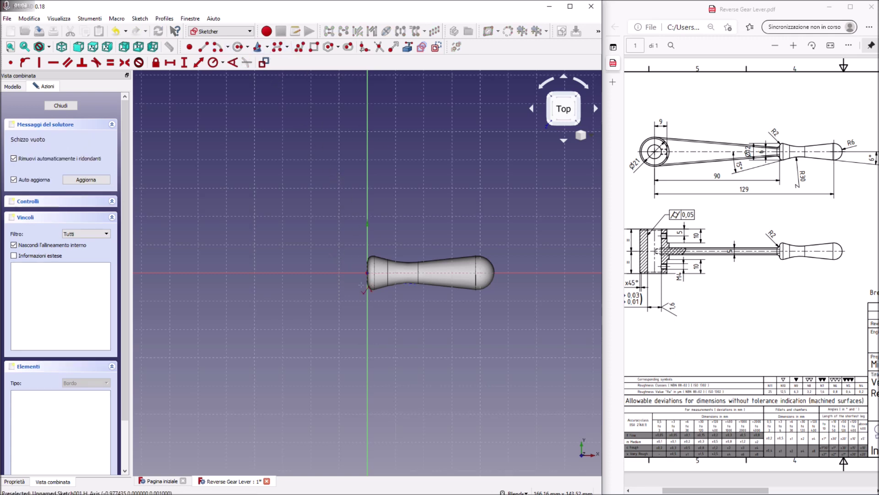
left_click(339, 258)
left_click(334, 246)
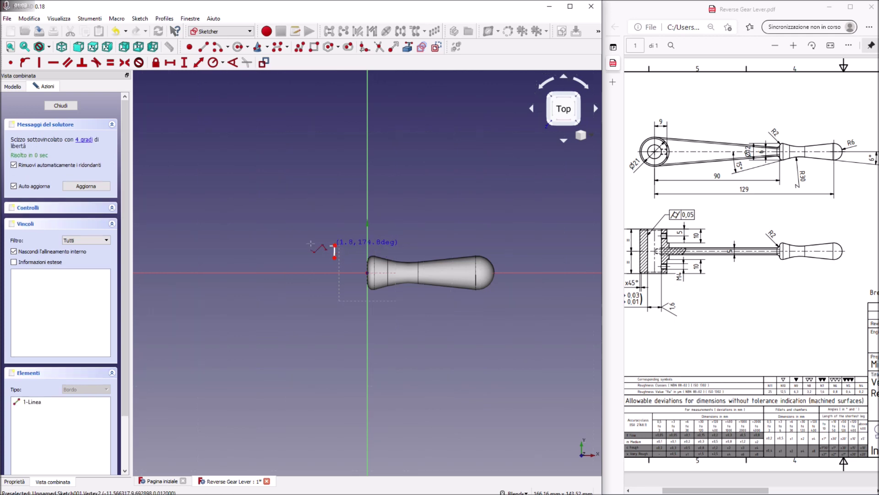
left_click(164, 226)
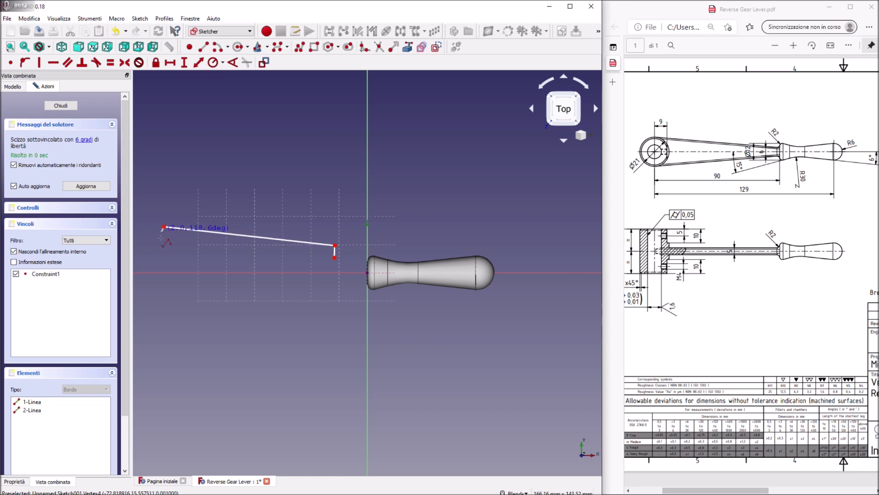
left_click(164, 308)
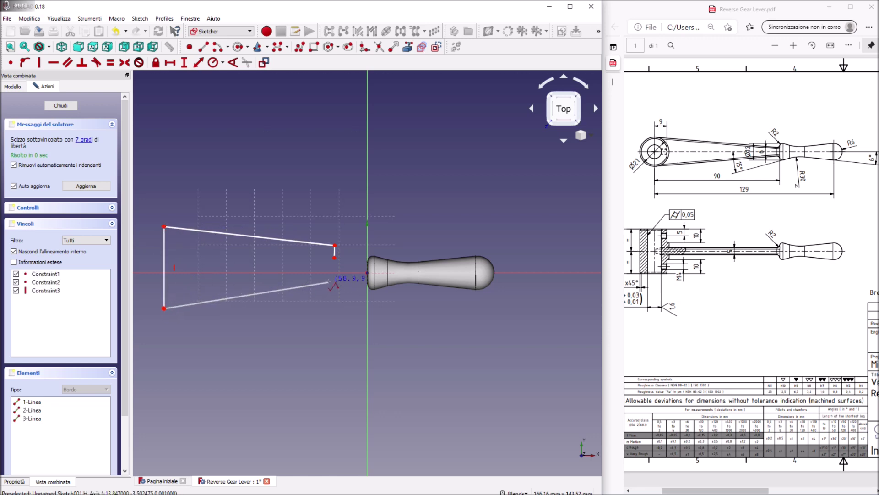
left_click(334, 280)
left_click(335, 258)
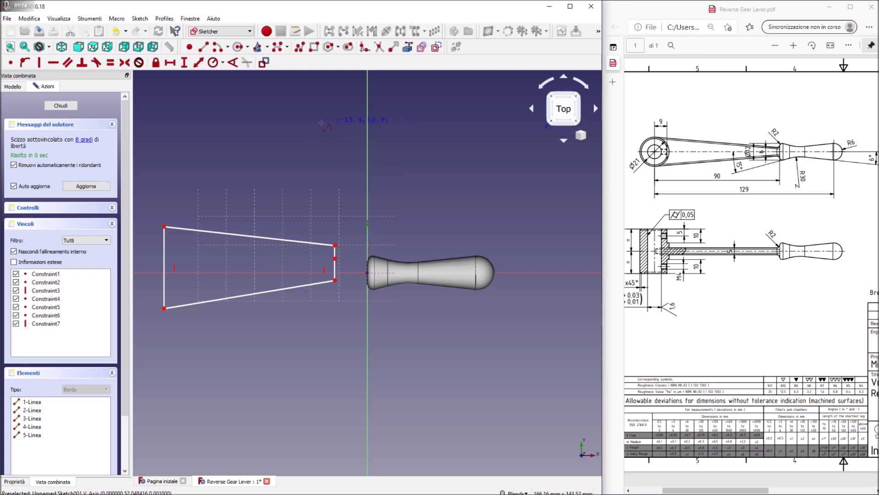
Constrain the vertical length of each of the two short lines at the narrow end to 3 mm.
left_click(128, 64)
left_click(185, 66)
left_click(336, 258)
type("3")
left_click(319, 274)
left_click(335, 270)
type("3")
key("Return")
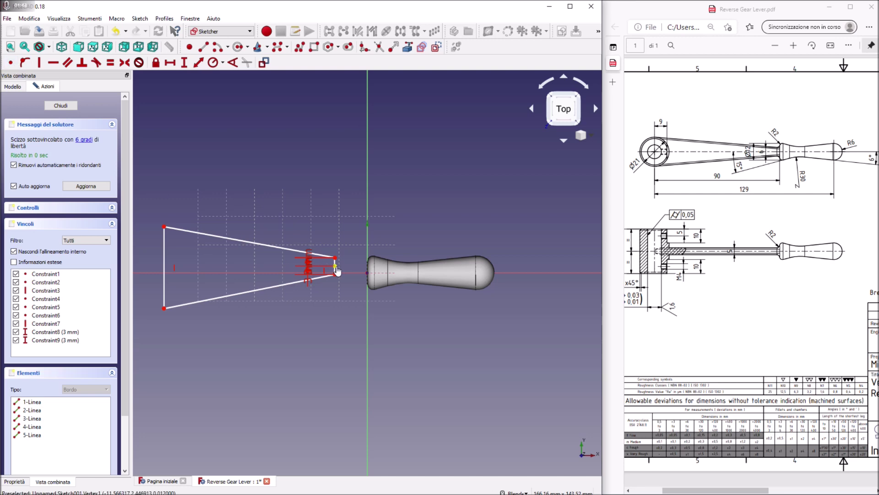
Make the vertex shared by the two short lines coincident with the sketch origin.
left_click(368, 274)
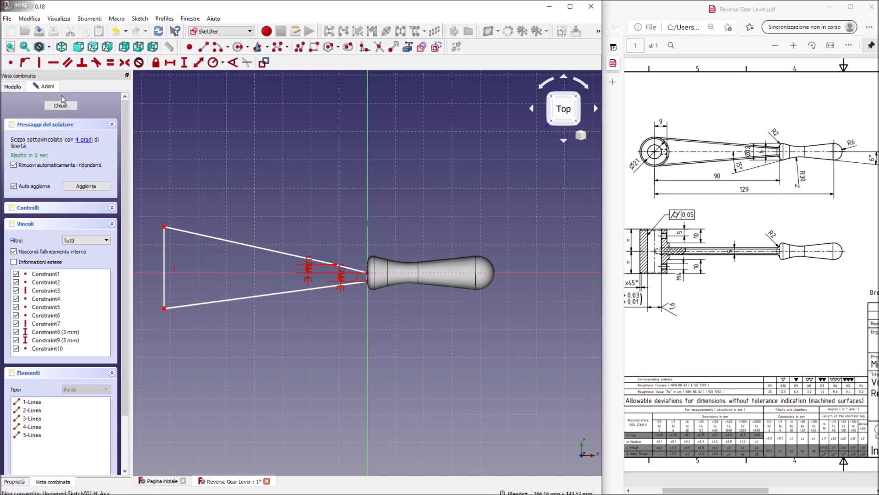
left_click(28, 18)
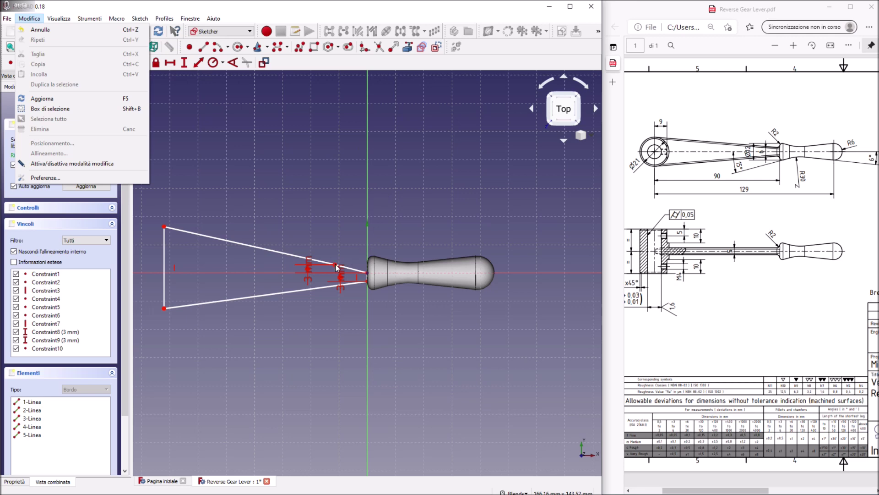
left_click(239, 146)
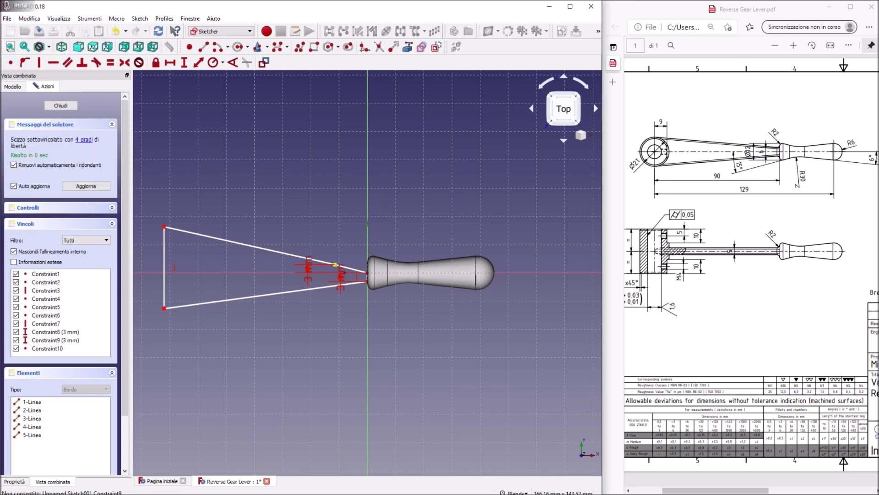
Constrain the horizontal distance between the upper short line's outer endpoint and the origin to 0 mm.
left_click(336, 264)
left_click(367, 273)
key("0")
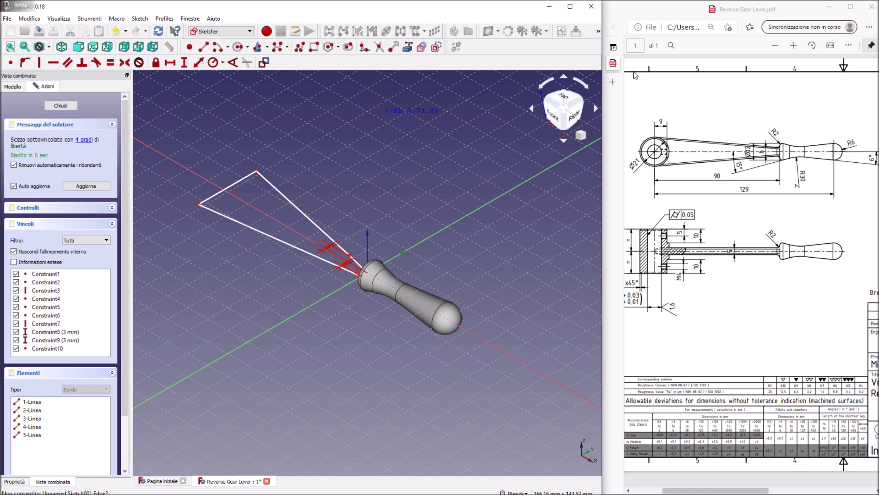
left_click(563, 97)
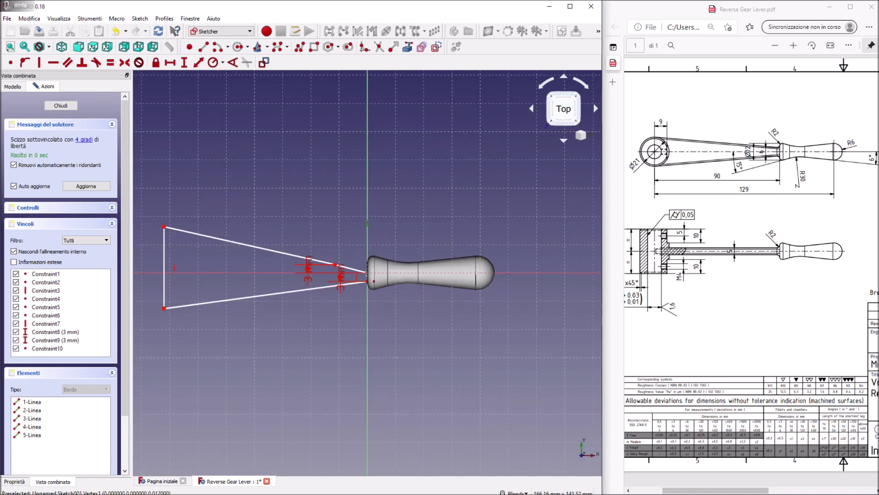
scroll(370, 276, "up", 5)
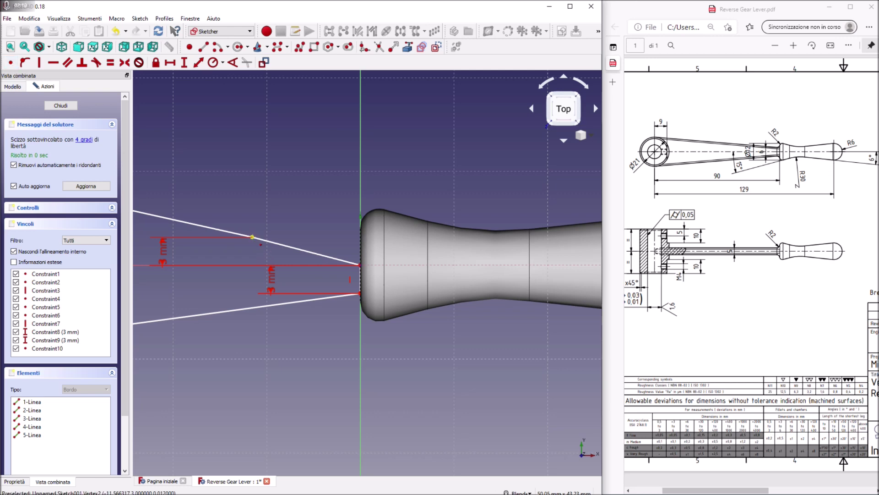
left_click(170, 62)
left_click(252, 237)
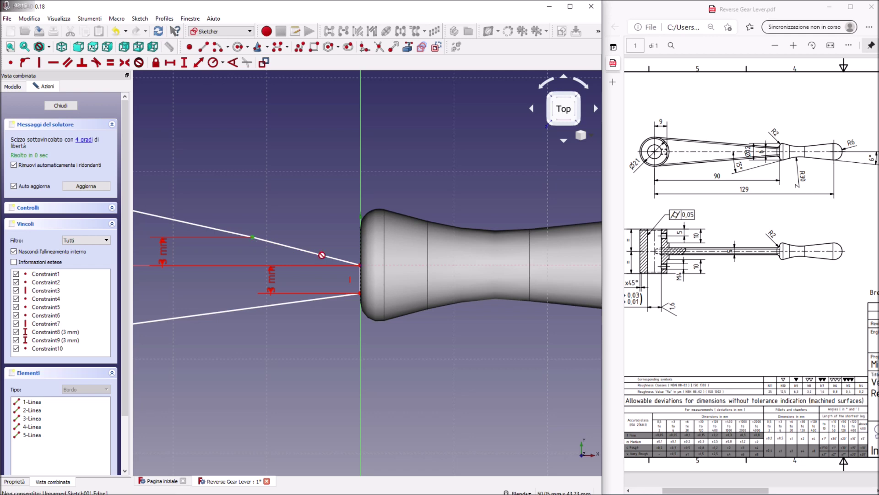
left_click(360, 265)
type("0")
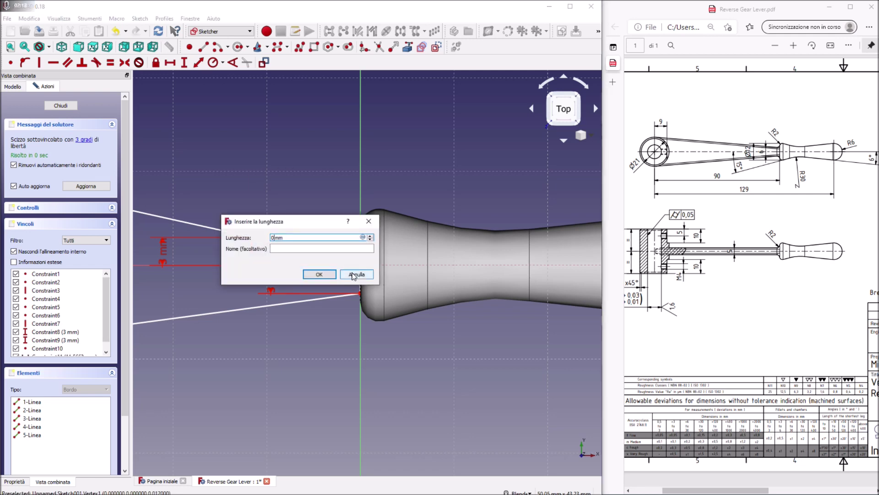
key("Return")
Constrain the horizontal distance between the origin and the lower corner of the wide end to 90 mm.
scroll(323, 260, "down", 3)
scroll(323, 259, "down", 4)
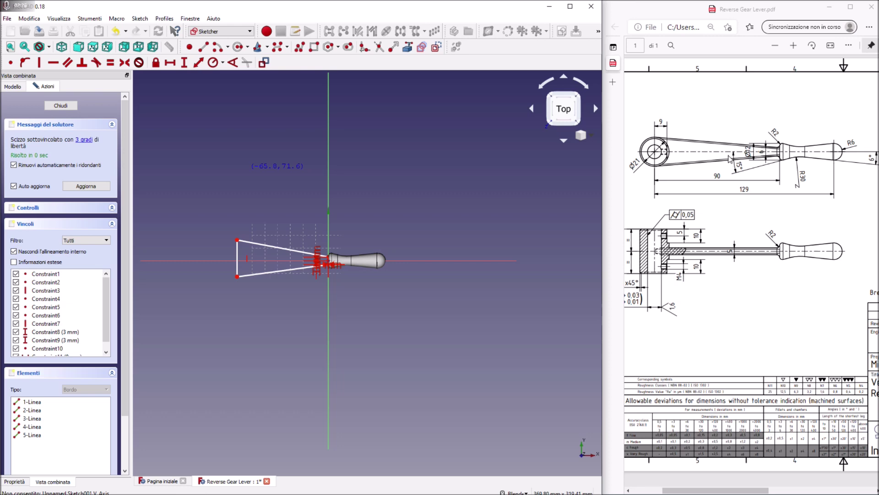
scroll(267, 254, "up", 6)
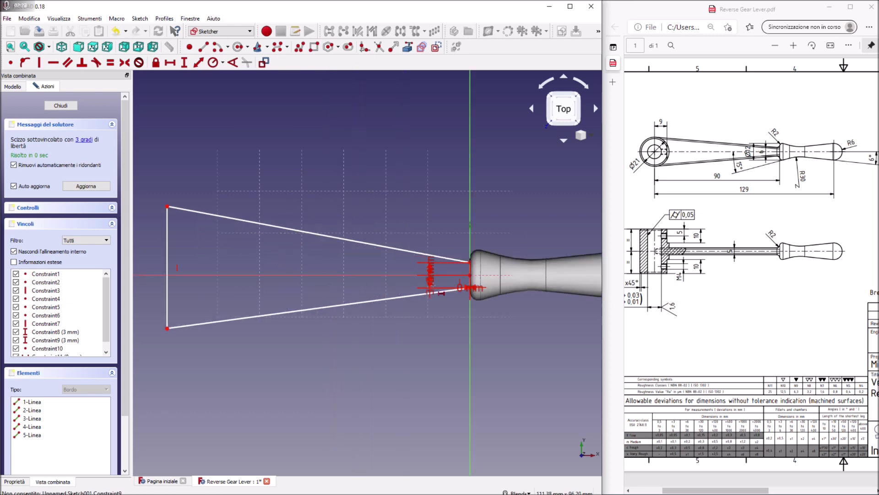
left_click(169, 67)
left_click(168, 329)
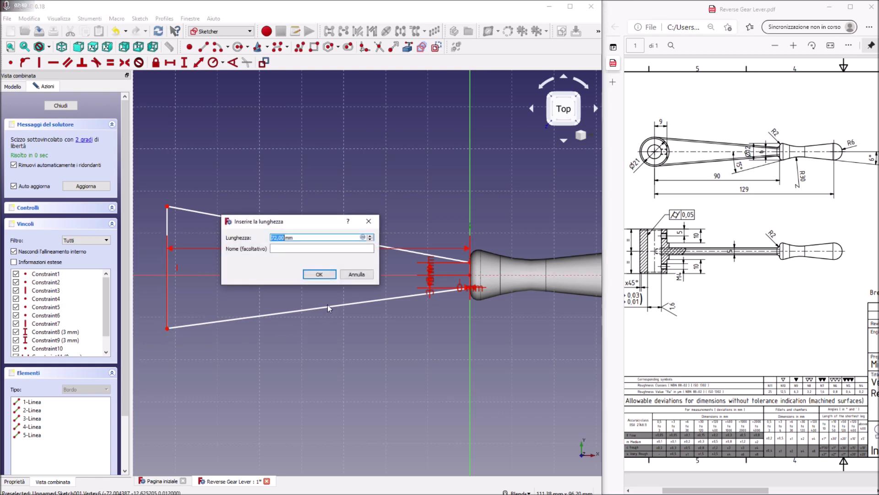
type("90")
left_click(316, 274)
Constrain the vertical length of the profile's wide end line to 21 mm.
scroll(318, 273, "down", 3)
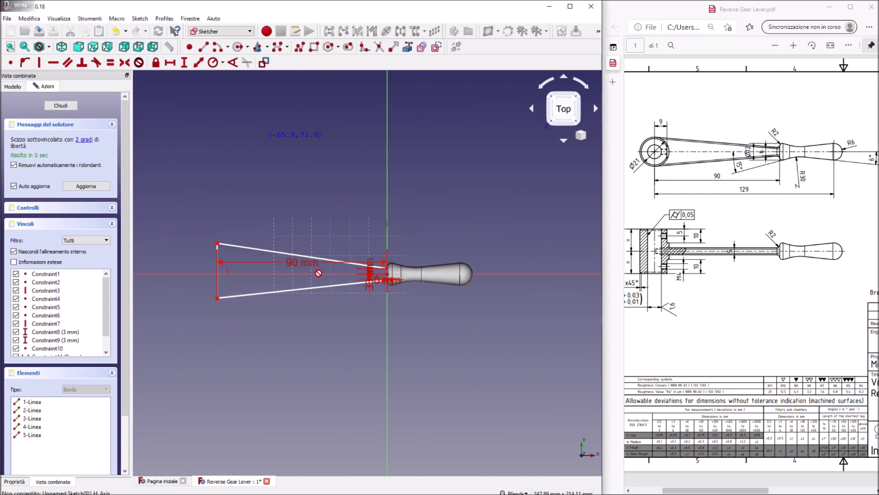
scroll(292, 233, "up", 2)
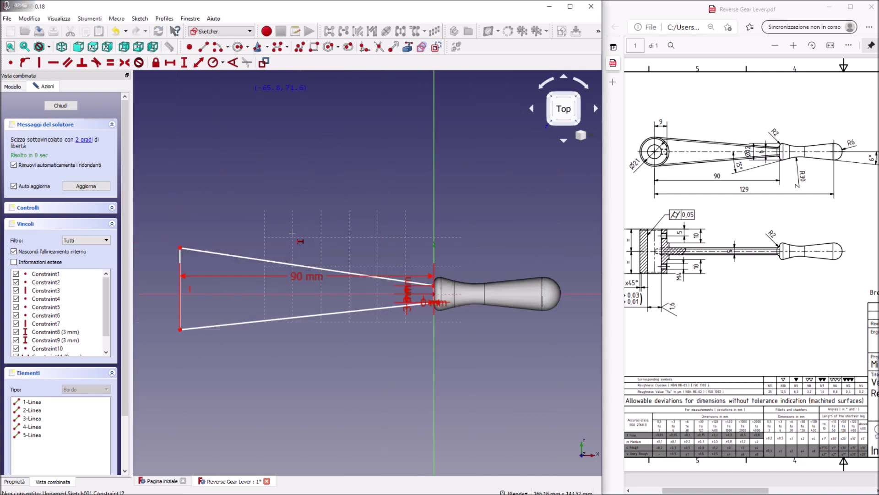
left_click(179, 65)
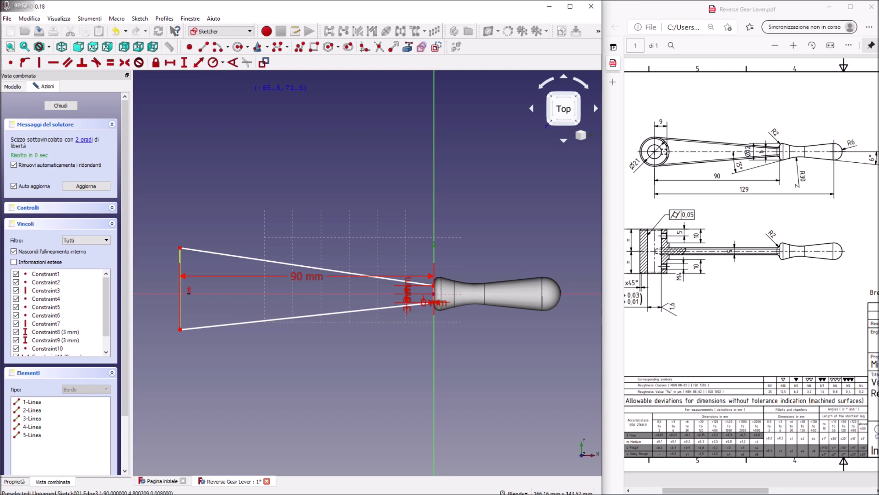
left_click(181, 287)
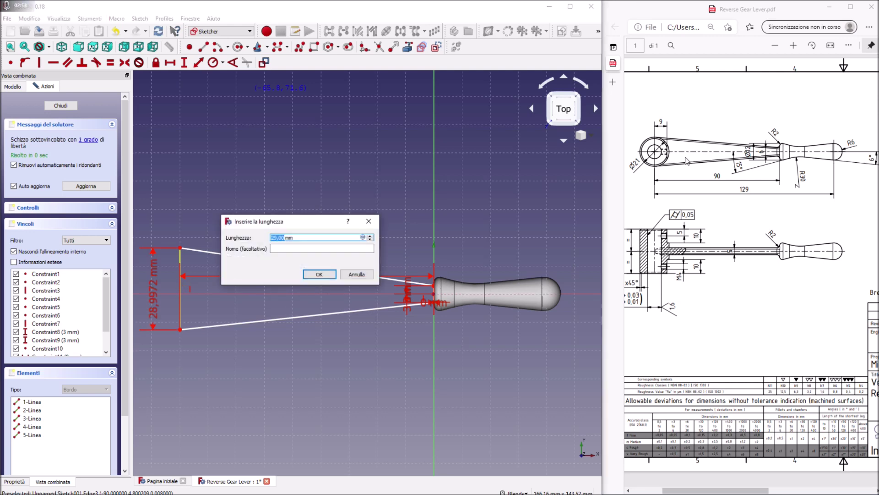
type("21")
left_click(328, 274)
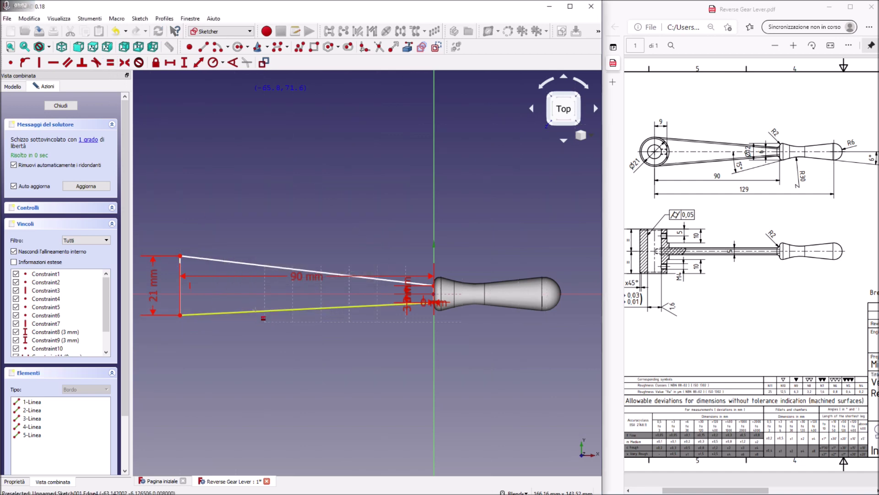
Make the two long sloping lines equal in length and close the arm sketch.
left_click(264, 317)
left_click(264, 268)
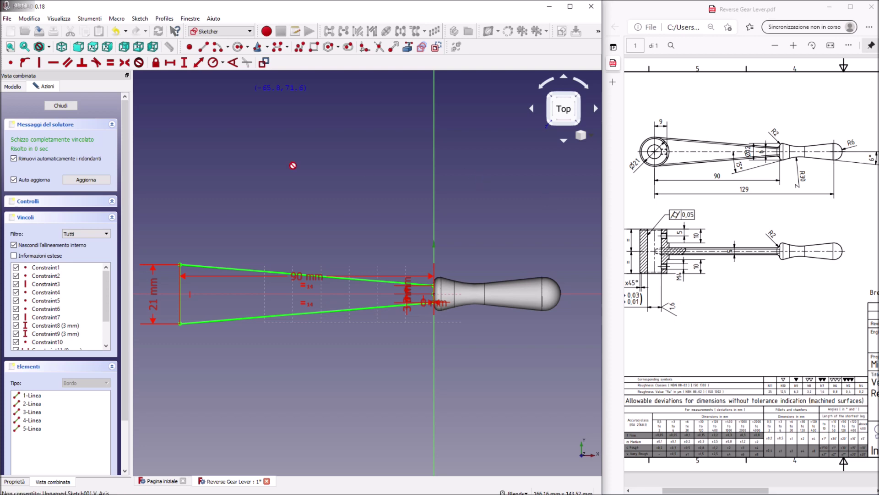
left_click(61, 106)
mouse_move(262, 343)
middle_mouse_down()
mouse_move(268, 312)
mouse_move(362, 243)
mouse_move(366, 293)
mouse_move(266, 311)
mouse_move(389, 256)
mouse_move(275, 303)
mouse_move(238, 256)
mouse_move(219, 275)
middle_mouse_up()
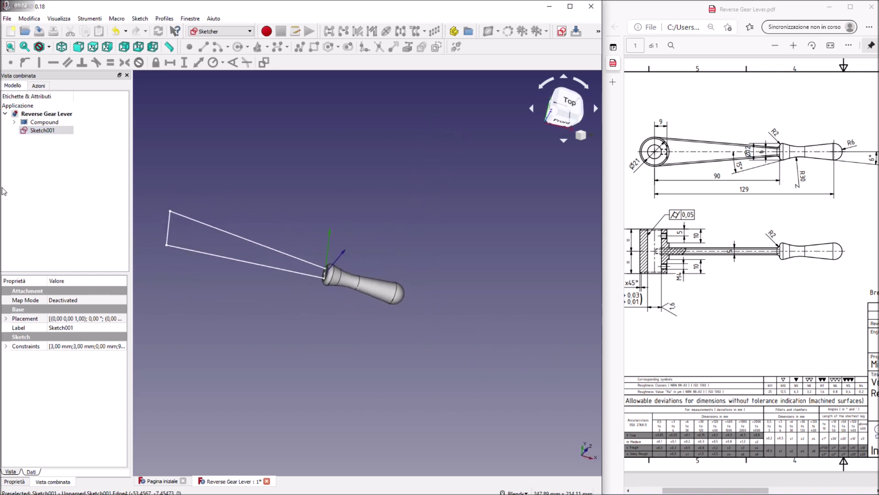
In the Part workbench, extrude the arm sketch into a solid along its normal, 2.5 mm in each direction.
left_click(236, 31)
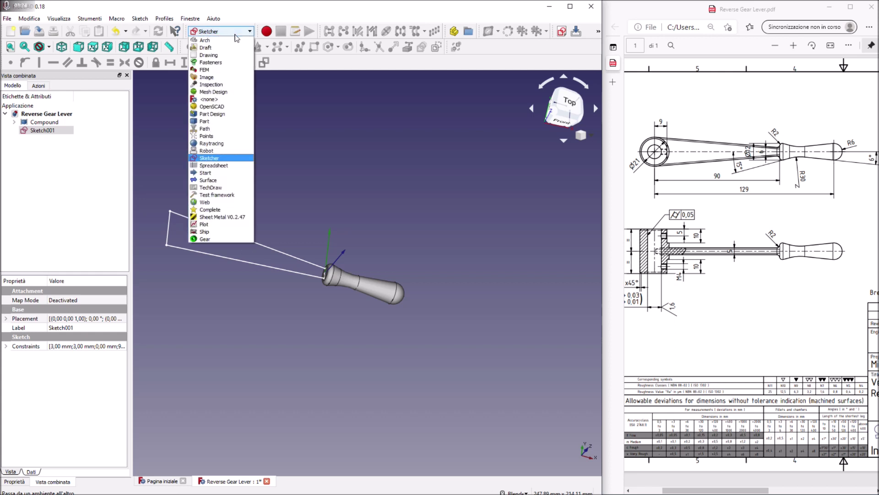
left_click(238, 122)
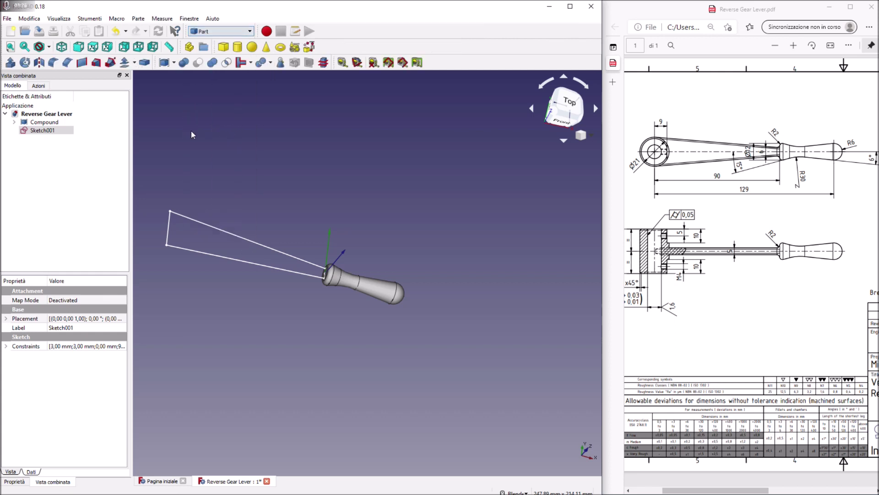
left_click(44, 133)
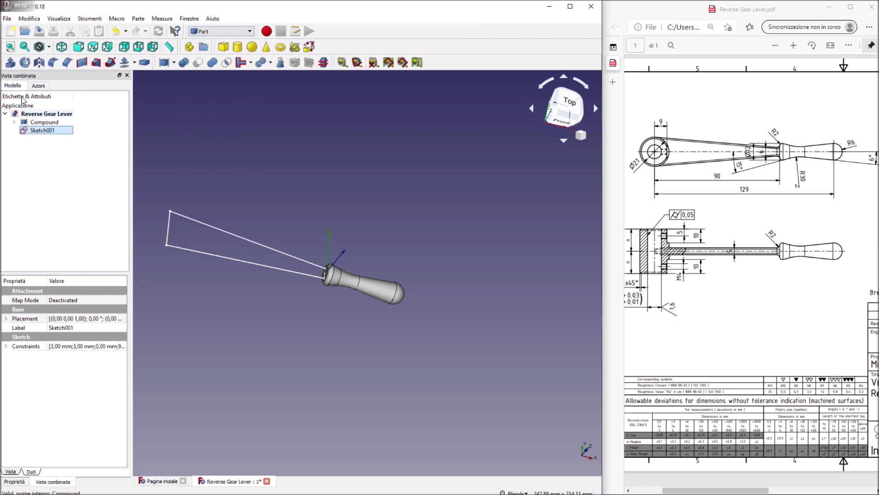
left_click(11, 63)
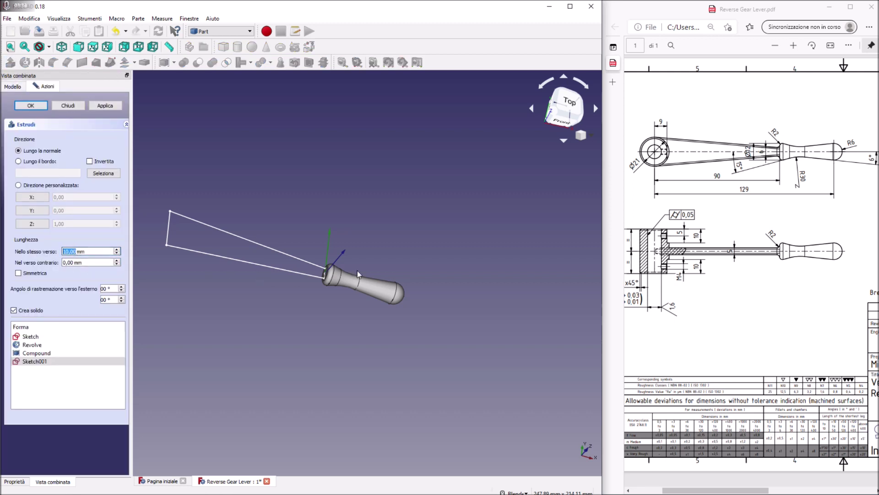
type("2,")
left_click(92, 263)
left_click(74, 262)
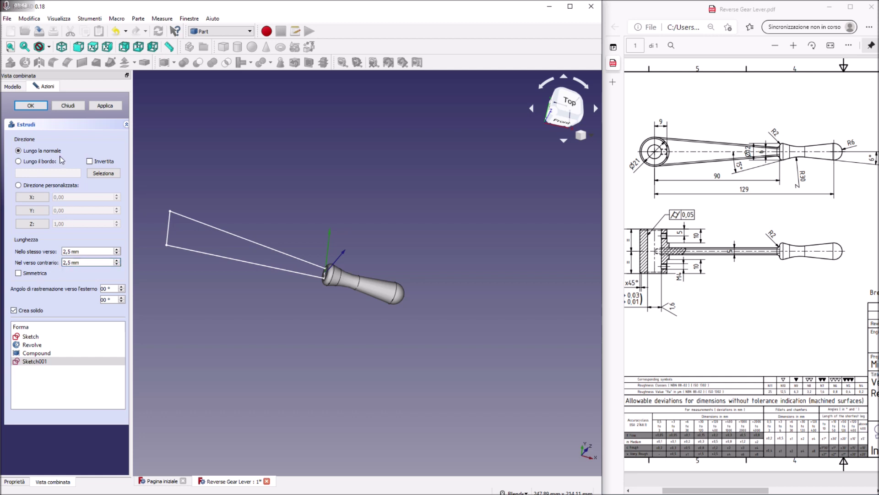
left_click(31, 106)
middle_click_drag(216, 239, 238, 229)
left_click(58, 156)
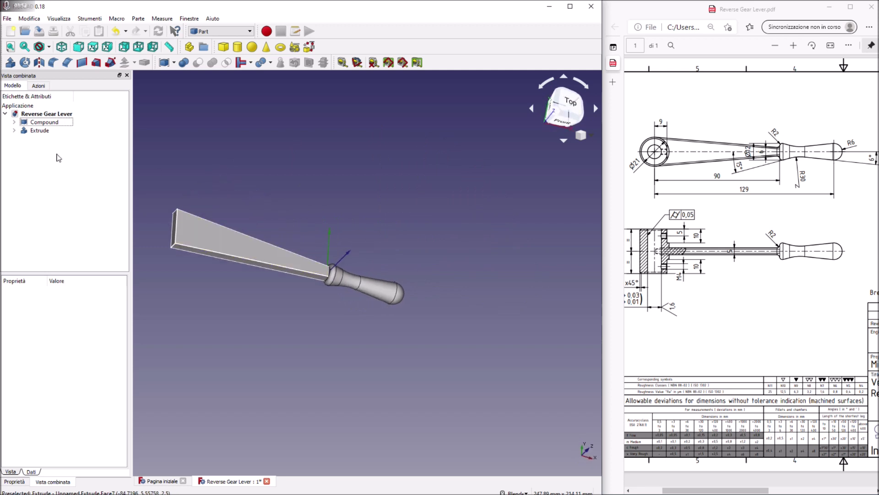
Make a compound from the extruded arm.
left_click(44, 131)
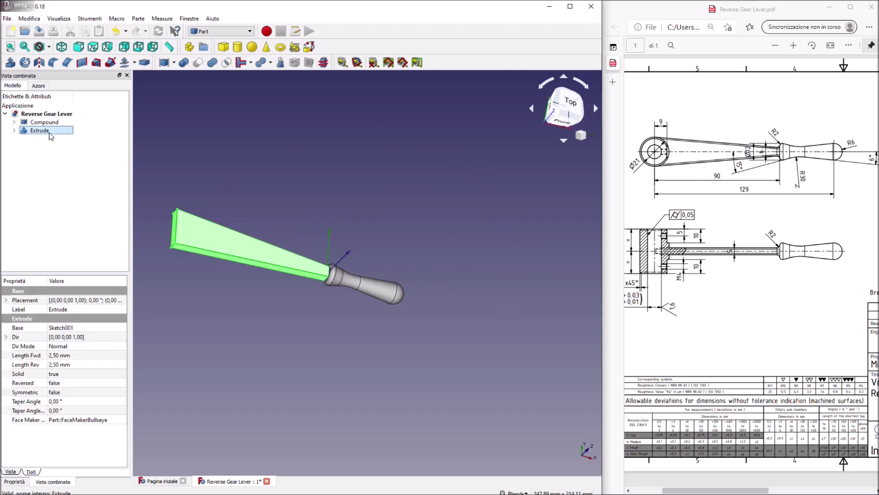
left_click(164, 63)
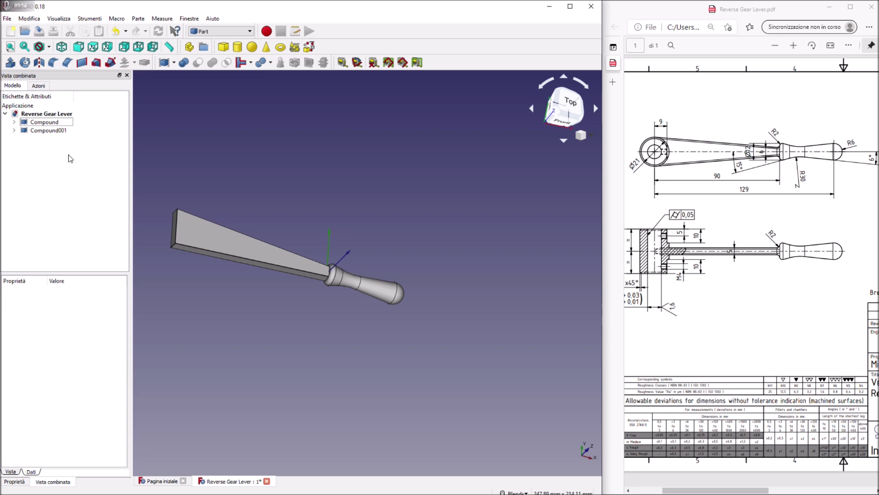
Try to fuse the arm compound with the handle compound, and undo the operation.
left_click(54, 131)
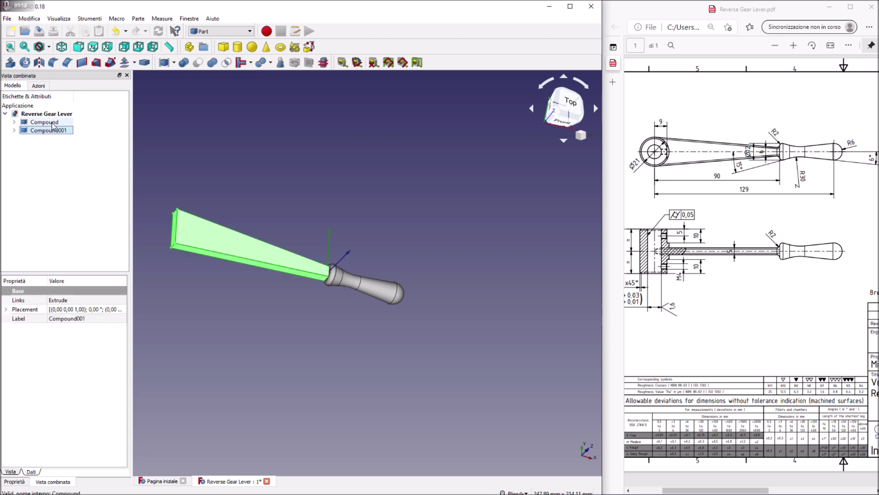
left_click(53, 123, "ctrl")
left_click(212, 62)
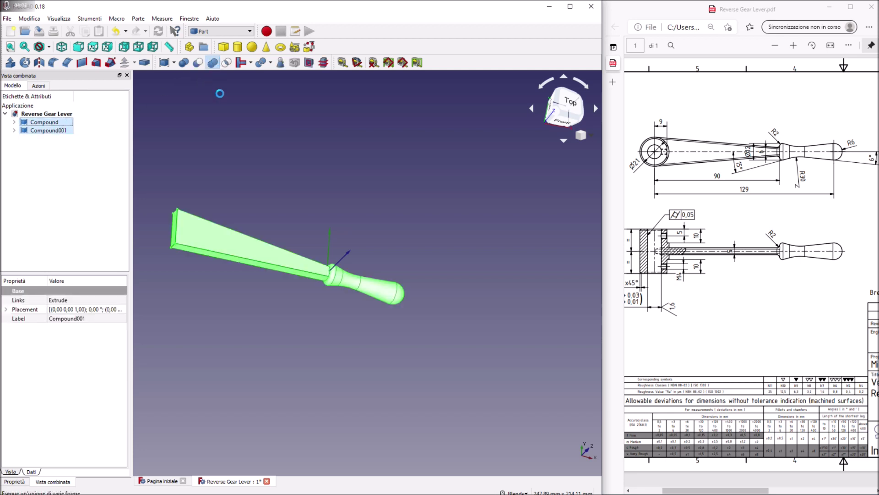
left_click(29, 18)
left_click(39, 28)
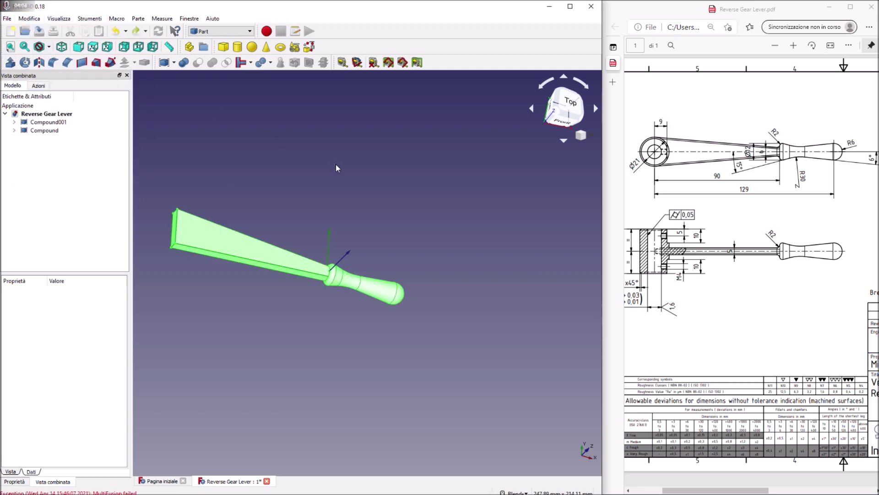
Hide the arm and handle compounds.
middle_click_drag(425, 218, 431, 236)
left_click(324, 352)
middle_click_drag(341, 292, 331, 226)
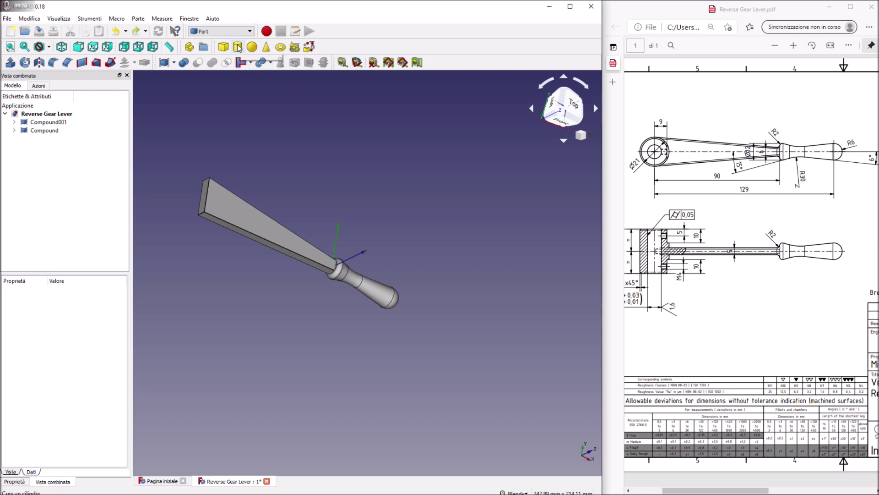
left_click(50, 131)
left_click(48, 121)
key("space")
left_click(45, 130)
key("space")
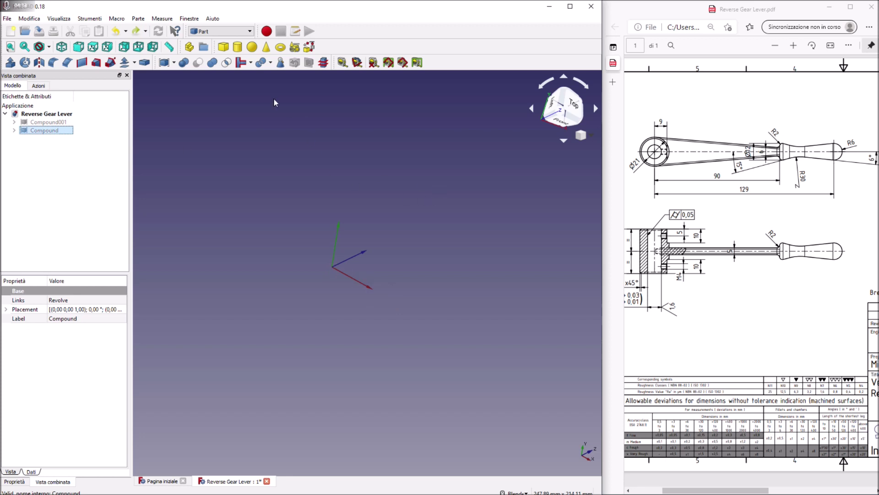
Add a cylinder primitive for the hub and set its height to 32 mm from the drawing.
left_click(237, 46)
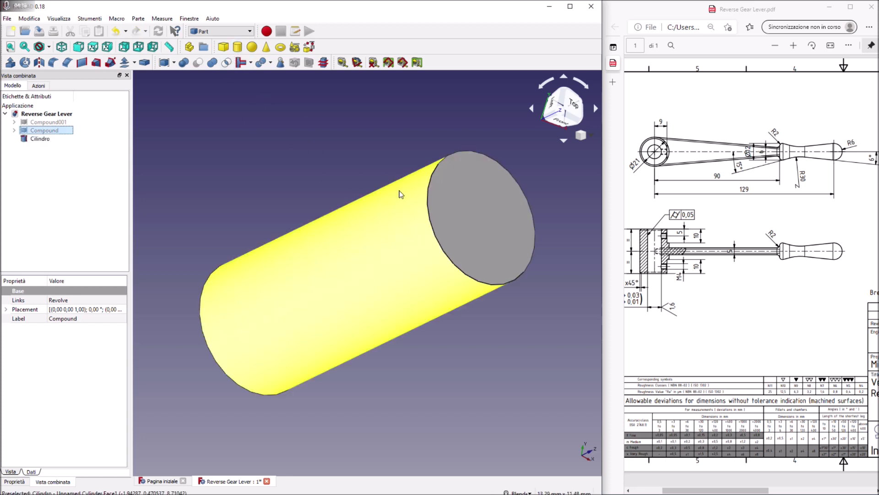
middle_click_drag(472, 191, 405, 145)
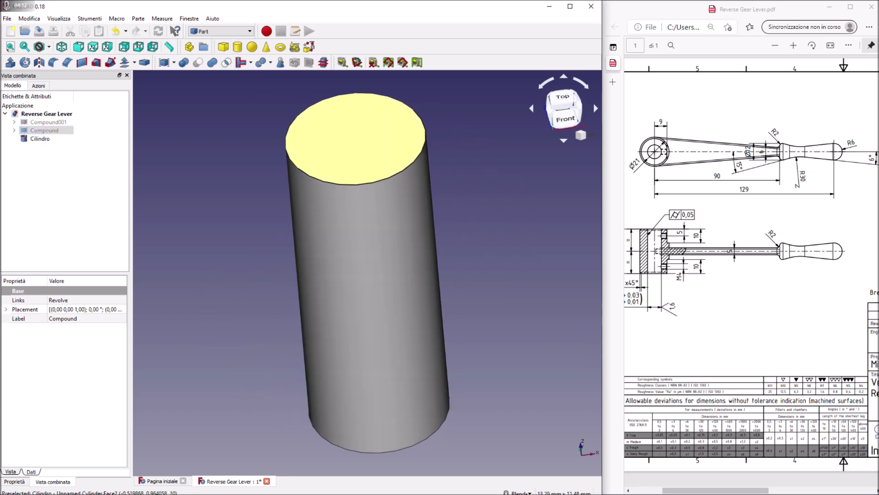
left_click(40, 138)
left_click(56, 347)
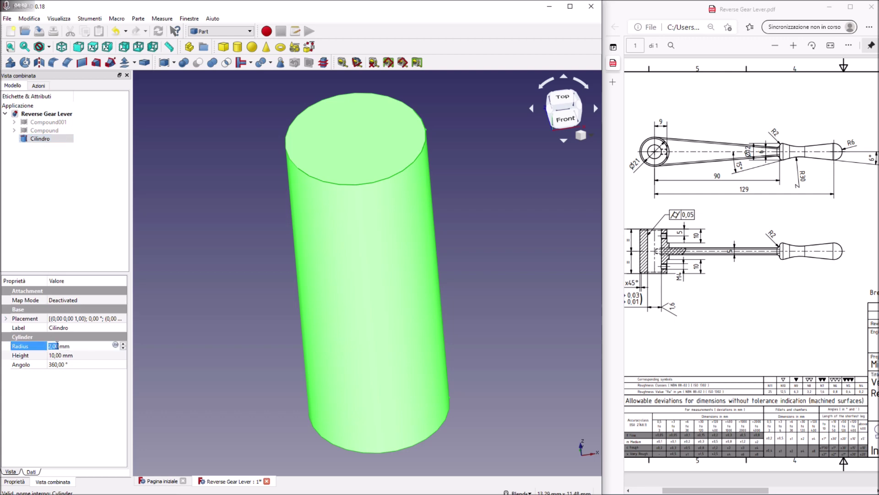
left_click_drag(681, 490, 653, 493)
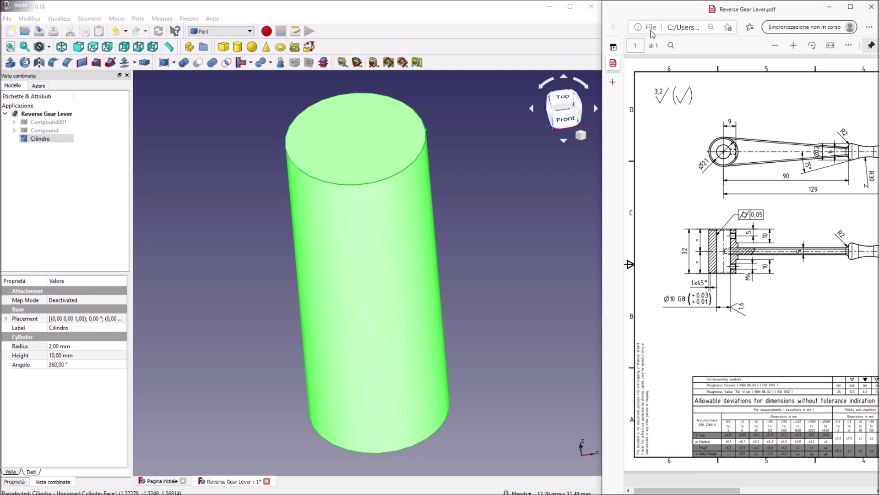
left_click(806, 45)
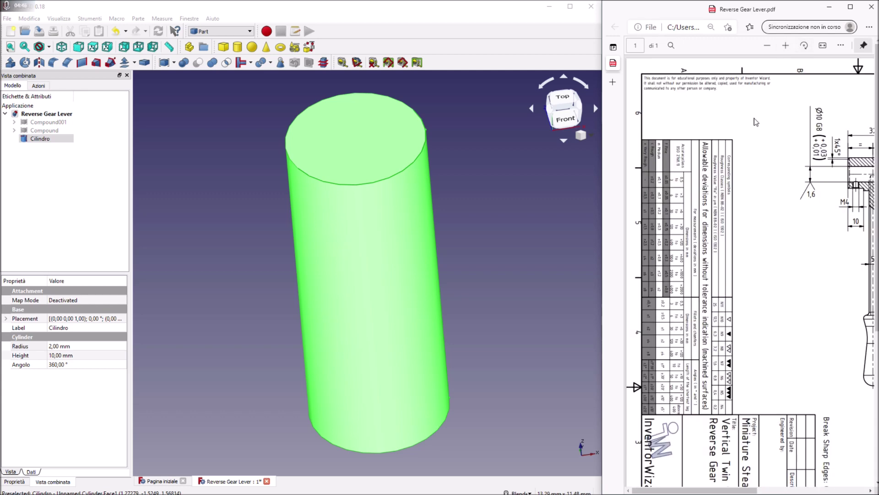
left_click(805, 47)
left_click(805, 47)
left_click(804, 47)
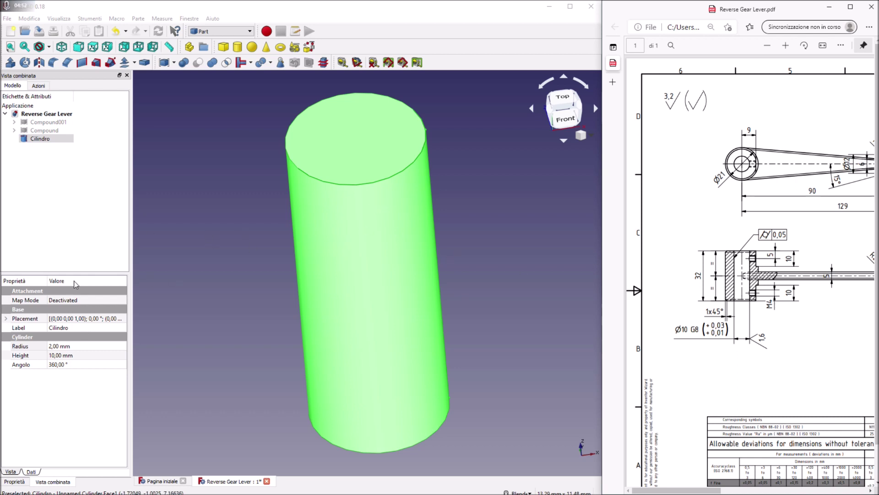
left_click(64, 354)
type("32")
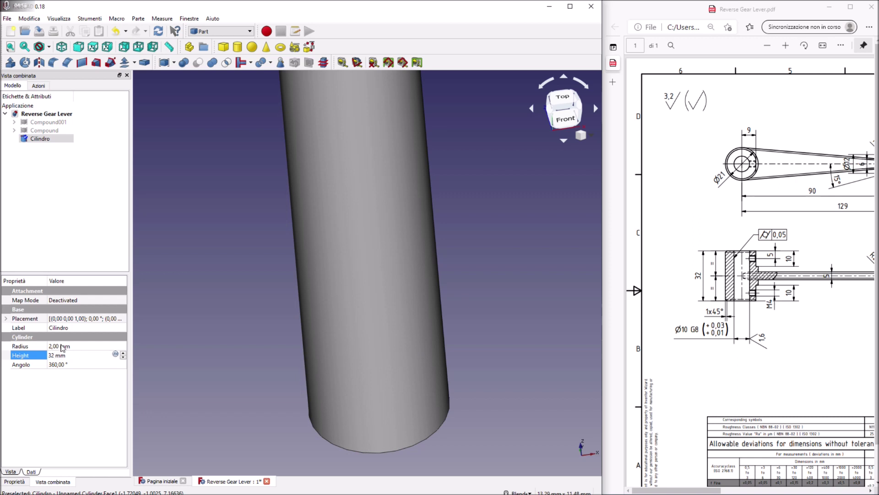
Set the hub cylinder's radius to 21/2 mm.
left_click(63, 346)
type("21")
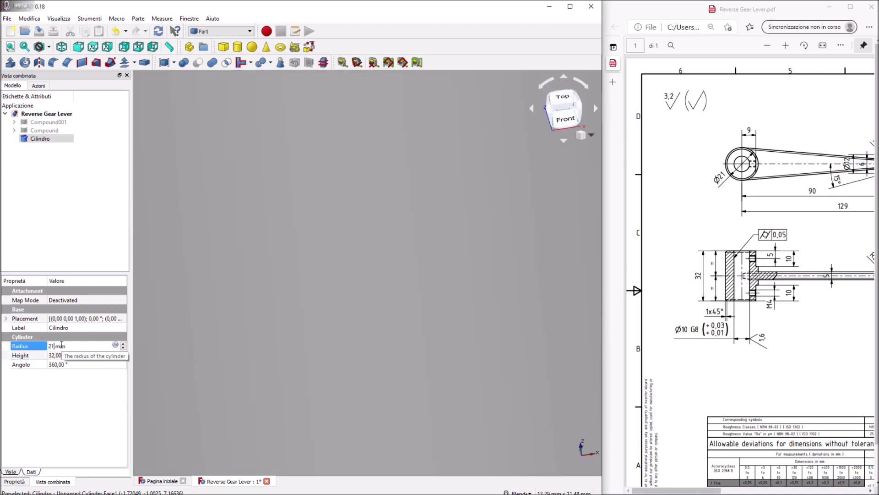
type("/2")
left_click(10, 47)
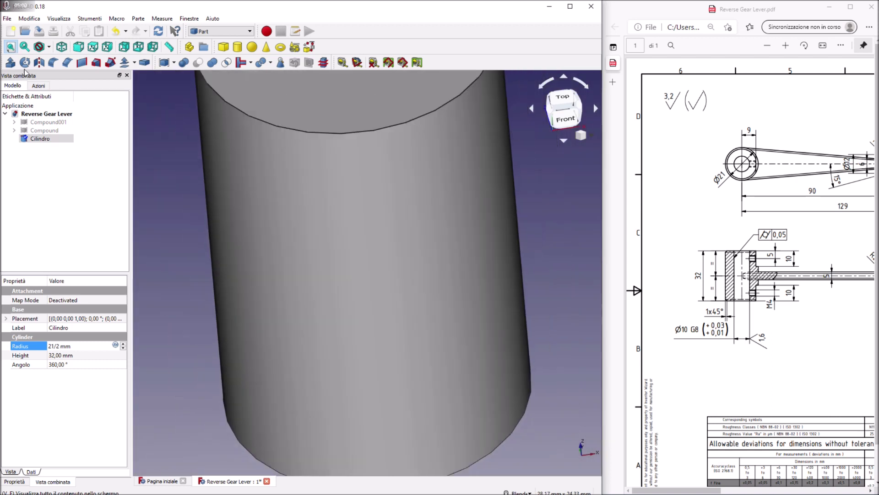
middle_click_drag(327, 251, 300, 204)
Set the hub cylinder's Z position to -16 mm.
left_click(6, 319)
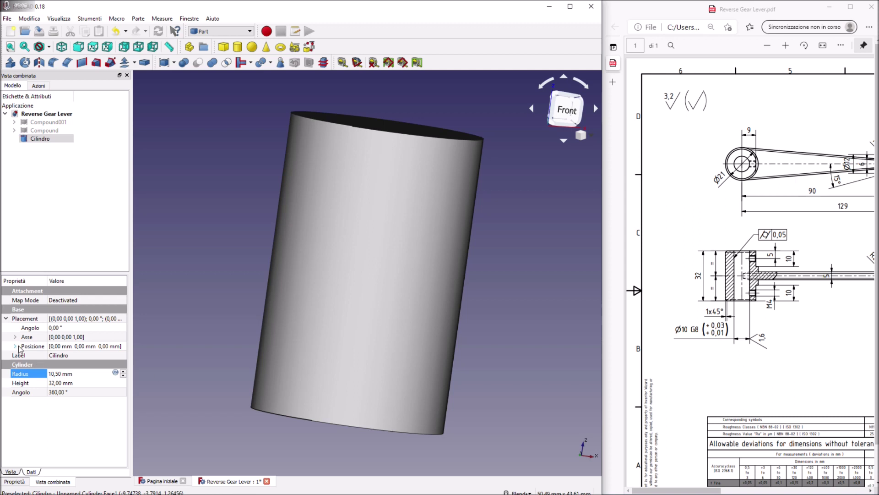
left_click(15, 346)
left_click(54, 373)
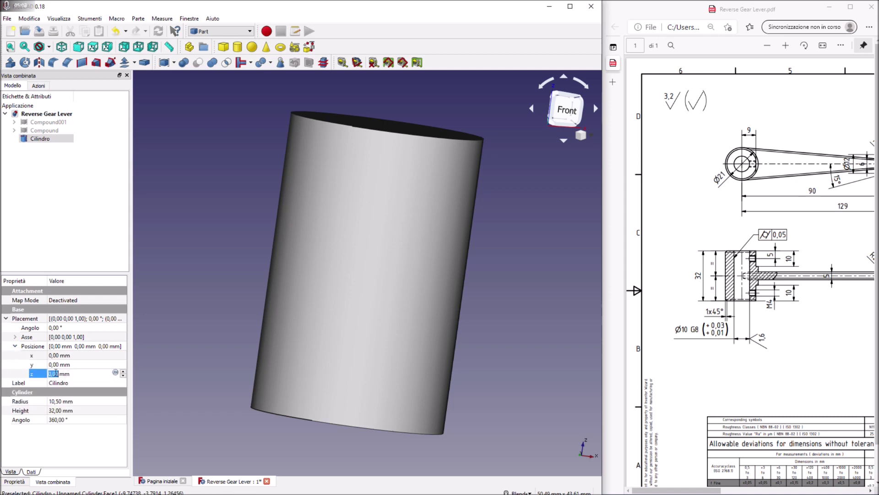
type("-16")
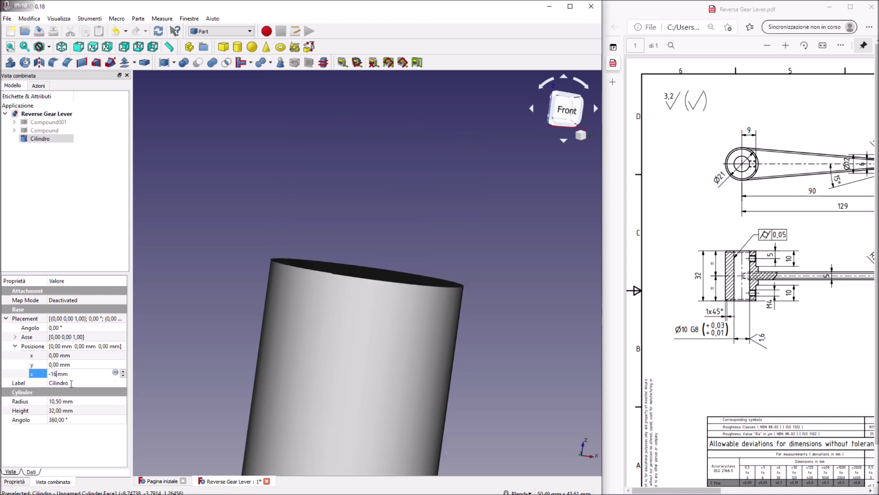
left_click(267, 223)
middle_click_drag(370, 222, 356, 260)
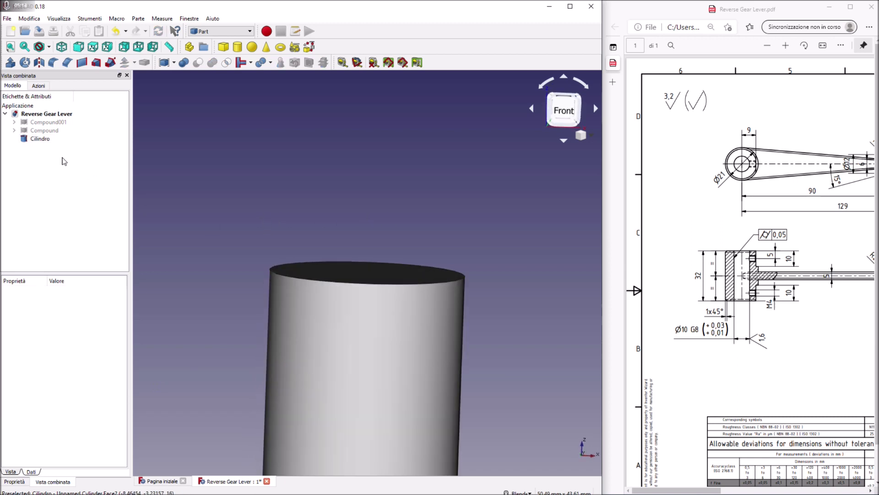
Duplicate the hub cylinder in place.
right_click(41, 138)
left_click(65, 245)
right_click(39, 140)
left_click(64, 255)
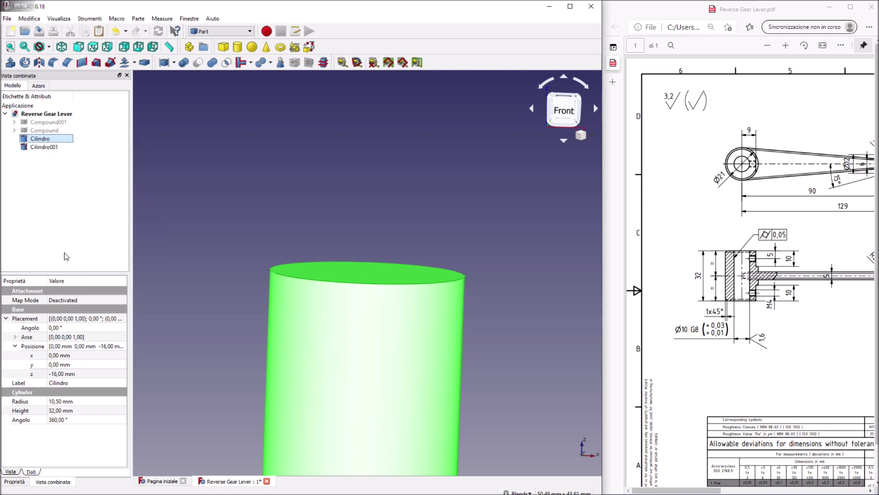
left_click(74, 201)
Reduce the duplicate cylinder's radius to match the Ø10 bore in the drawing.
left_click(41, 147)
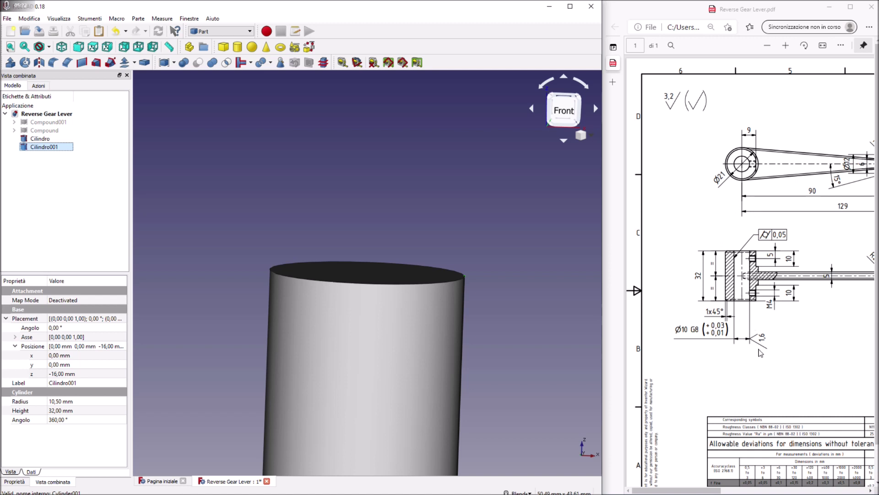
left_click(64, 402)
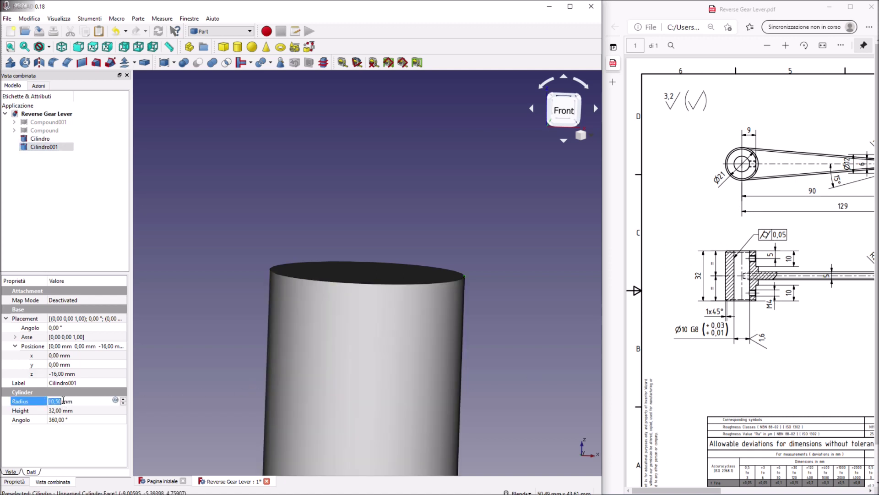
left_click(170, 208)
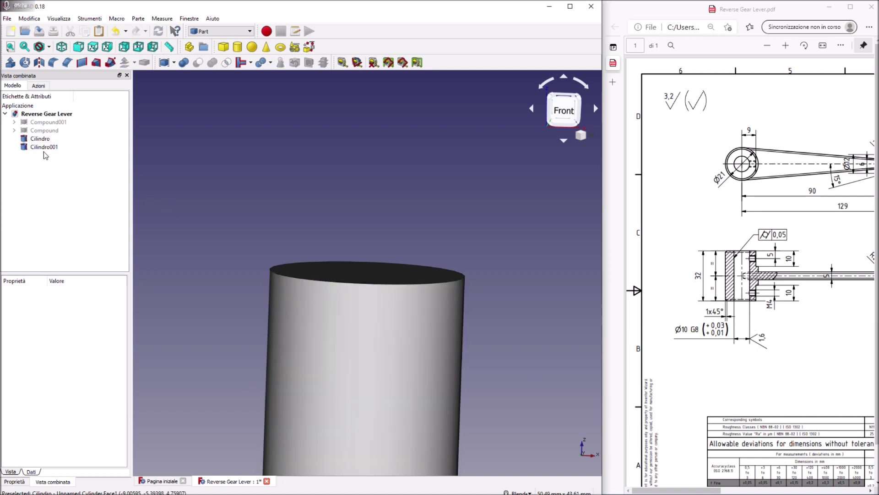
Cut the smaller cylinder out of the hub cylinder to form the bore.
left_click(44, 138)
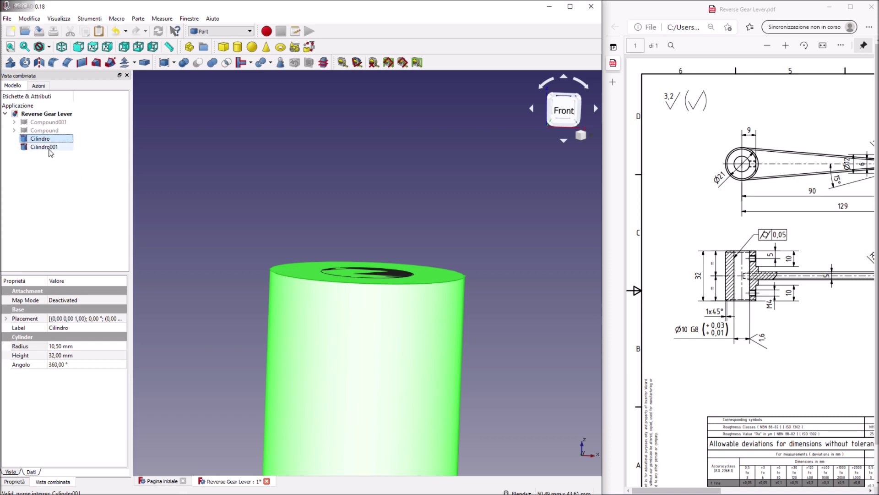
left_click(50, 147, "ctrl")
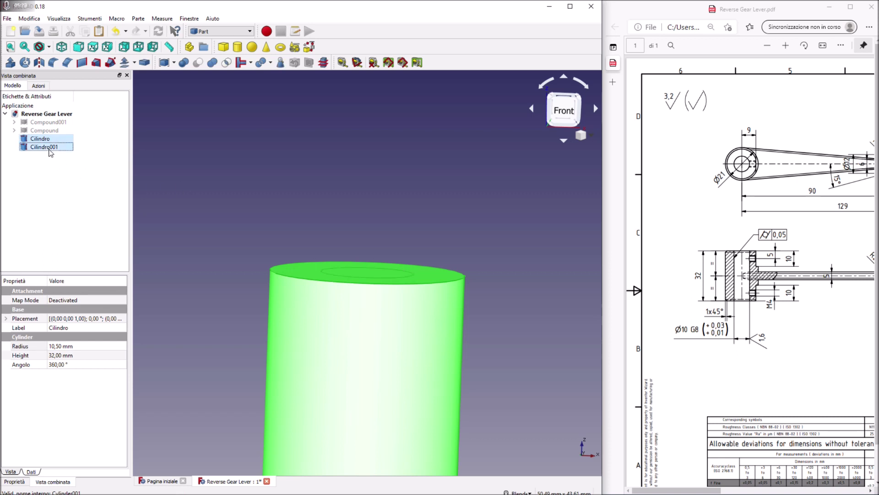
left_click(198, 64)
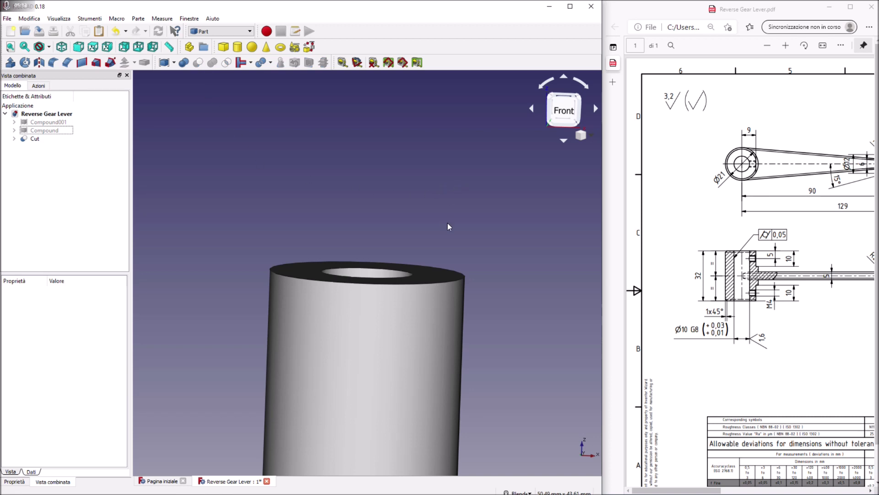
Chamfer the hub's two outer circular edges with a constant 1 mm length.
scroll(476, 301, "down", 5)
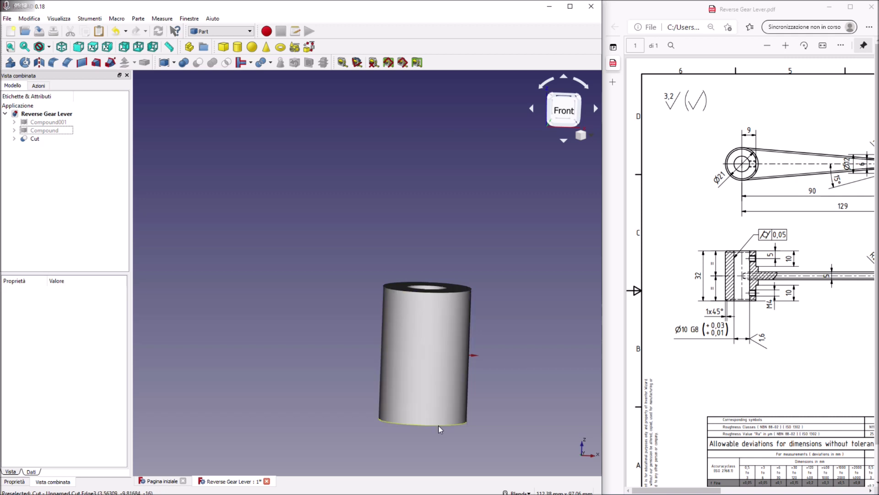
left_click(434, 331)
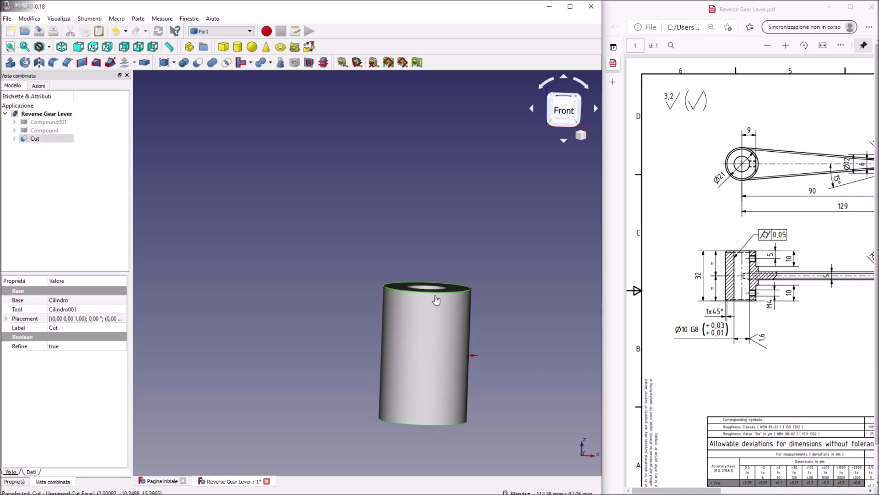
left_click(67, 62)
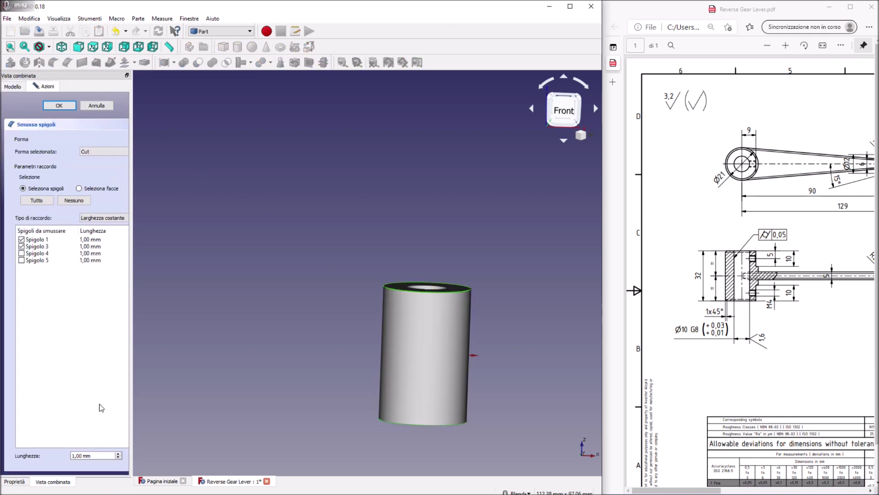
left_click(65, 106)
Chamfer both end edges of the hub's bore with a constant 0.5 mm length.
middle_click_drag(498, 217, 393, 362)
left_click(436, 302)
left_click(391, 363)
left_click(67, 63)
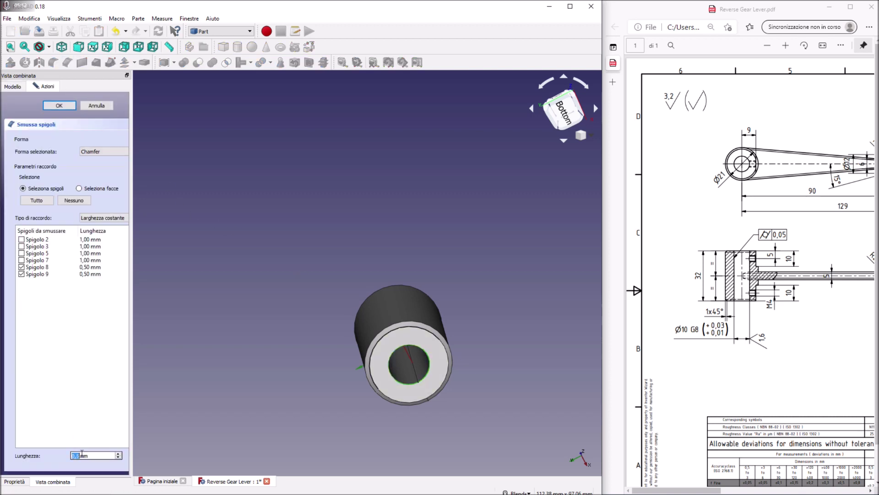
scroll(89, 452, "down", 1)
left_click(59, 106)
Show the revolved handle in an isometric view to check it against the hub, and hide it again.
left_click(61, 46)
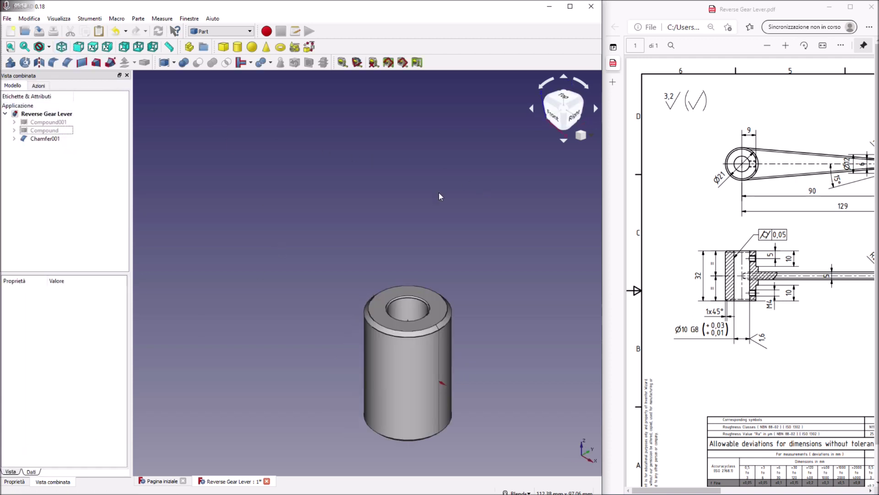
left_click(50, 122)
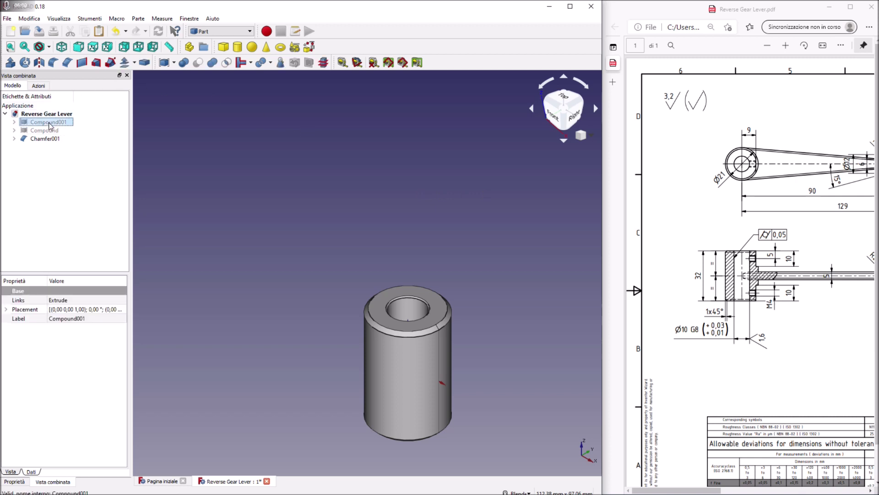
left_click(45, 130)
key("space")
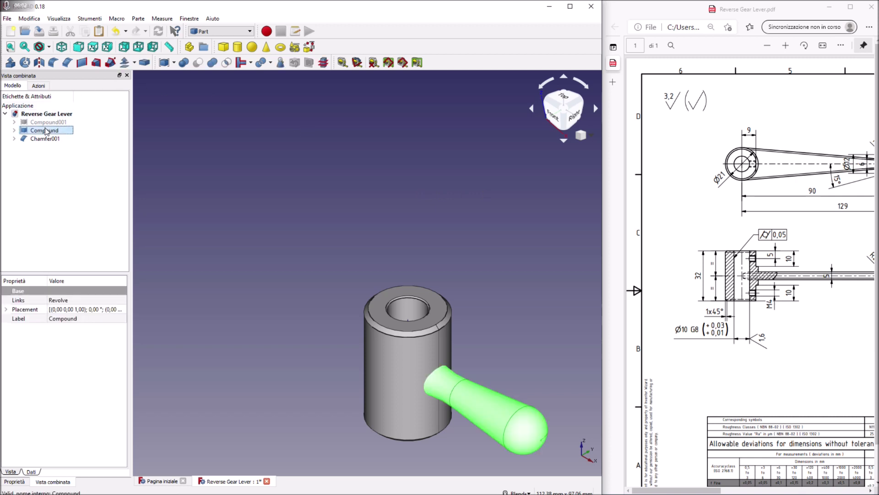
key("space")
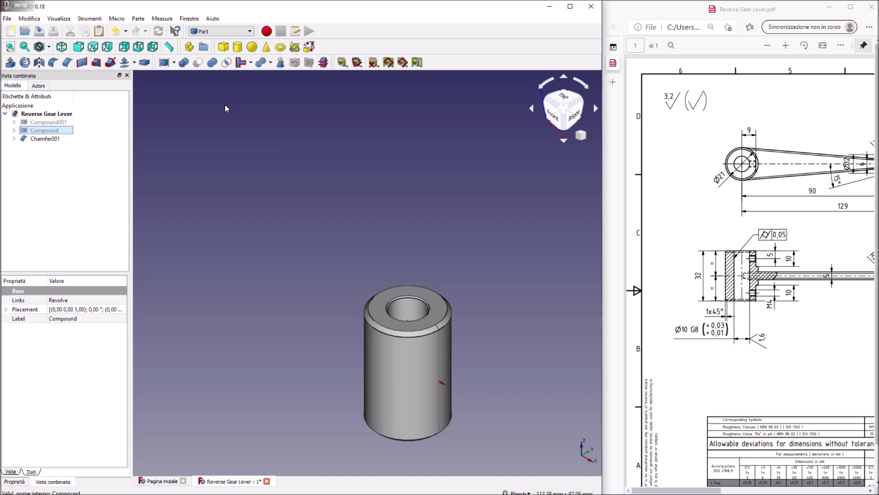
Add a box primitive at the hub and set its width to 28 mm.
left_click(223, 46)
scroll(489, 220, "up", 5)
left_click(482, 231)
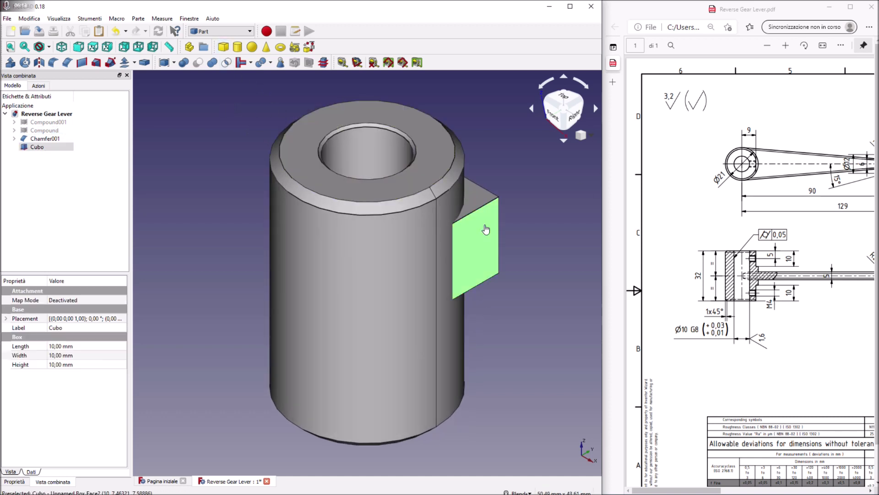
left_click(69, 356)
scroll(70, 354, "up", 16)
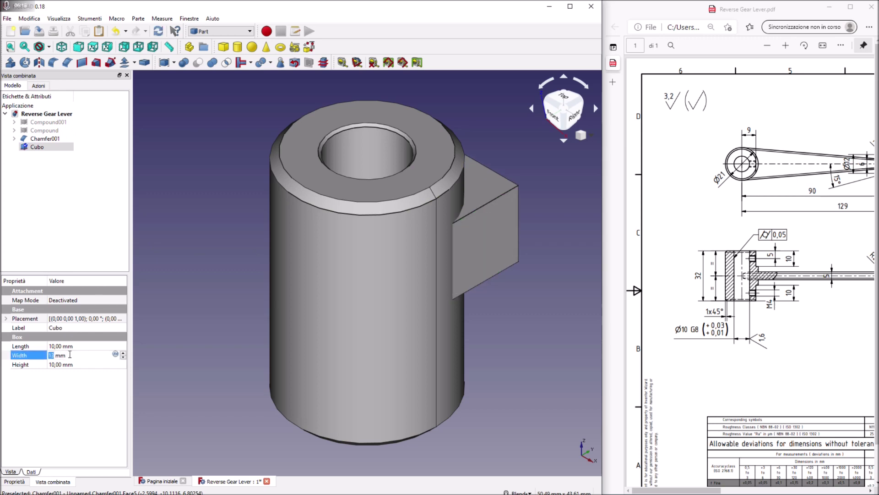
scroll(69, 354, "up", 2)
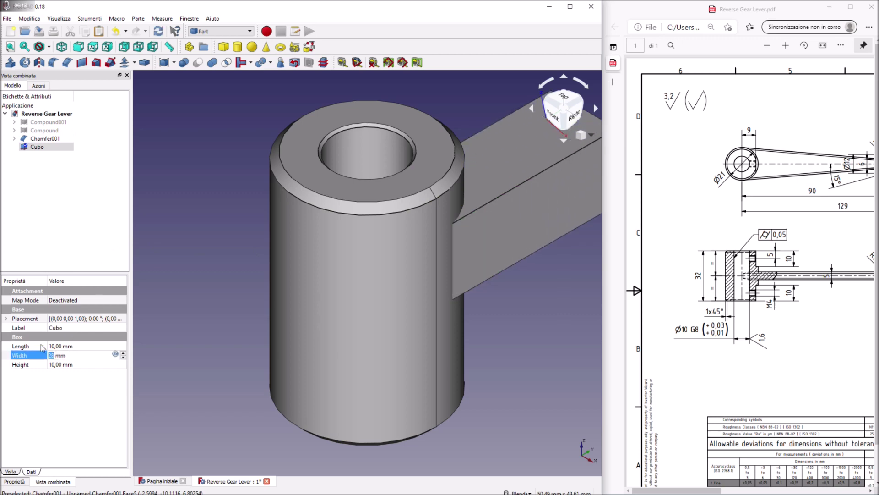
Set the box's position to X 9 mm, Y -14 mm and Z 6 mm at the hub's upper end.
left_click(6, 319)
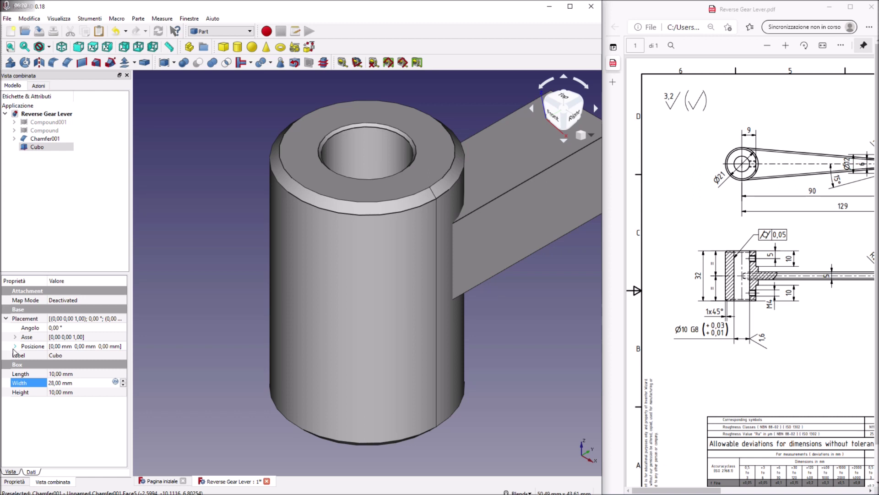
left_click(14, 347)
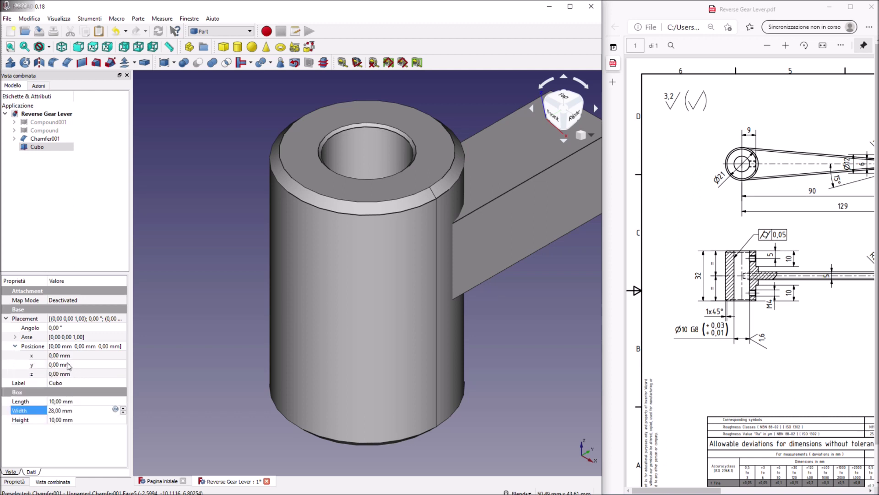
left_click(68, 365)
scroll(69, 364, "down", 14)
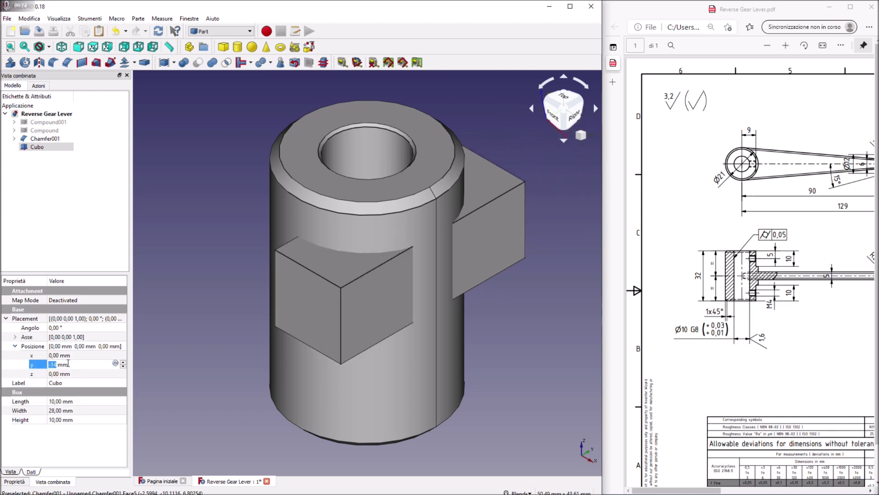
left_click(65, 355)
scroll(64, 357, "up", 8)
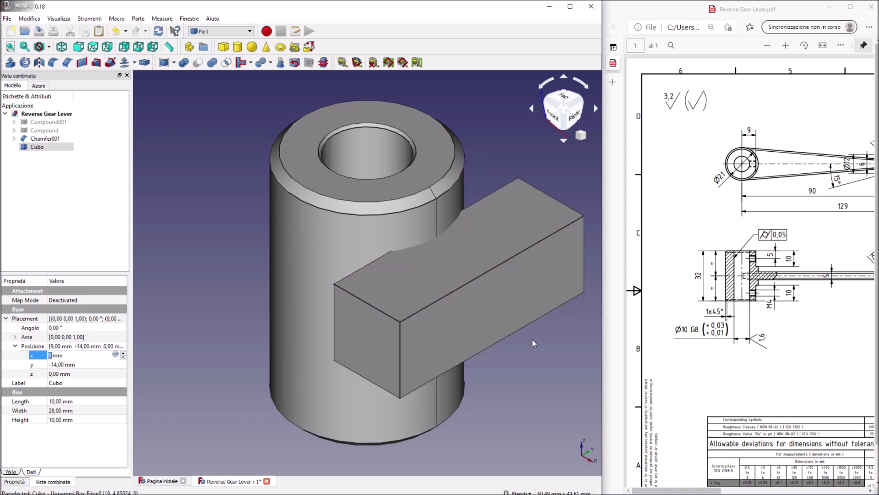
middle_click_drag(523, 375, 552, 298)
left_click(71, 374)
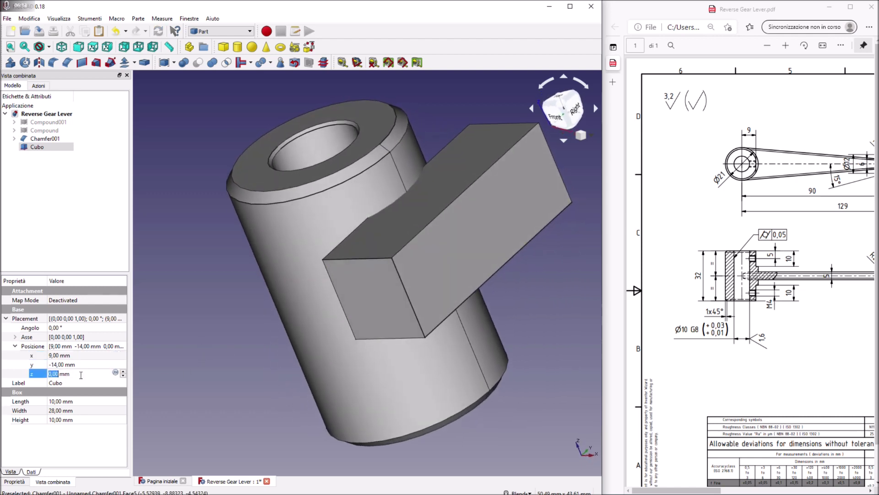
scroll(81, 375, "up", 3)
scroll(81, 376, "up", 3)
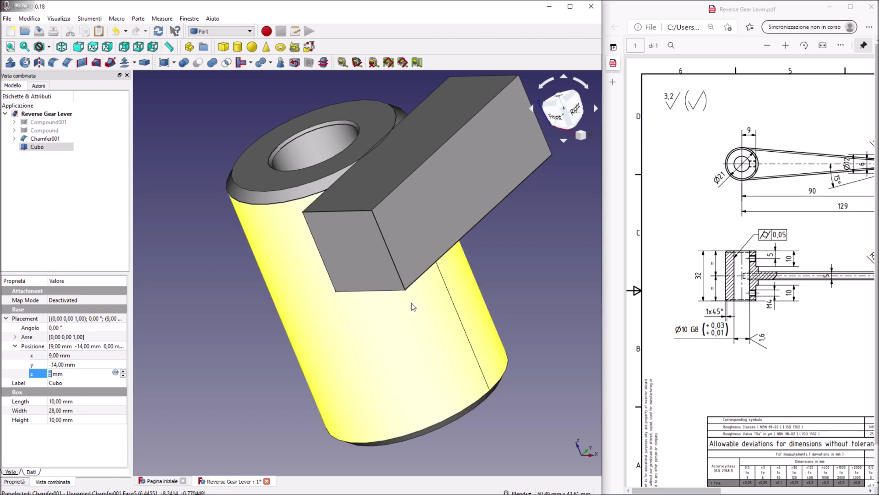
Duplicate the positioned box in place.
right_click(39, 152)
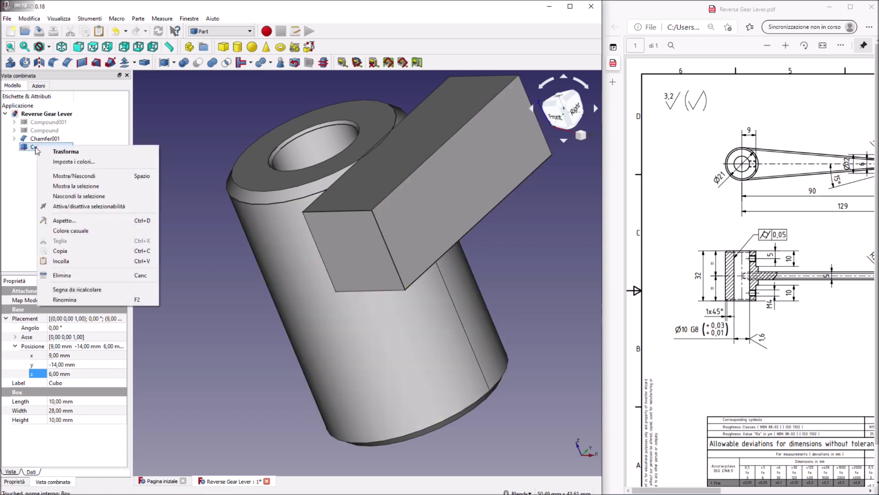
left_click(69, 251)
right_click(46, 149)
left_click(71, 265)
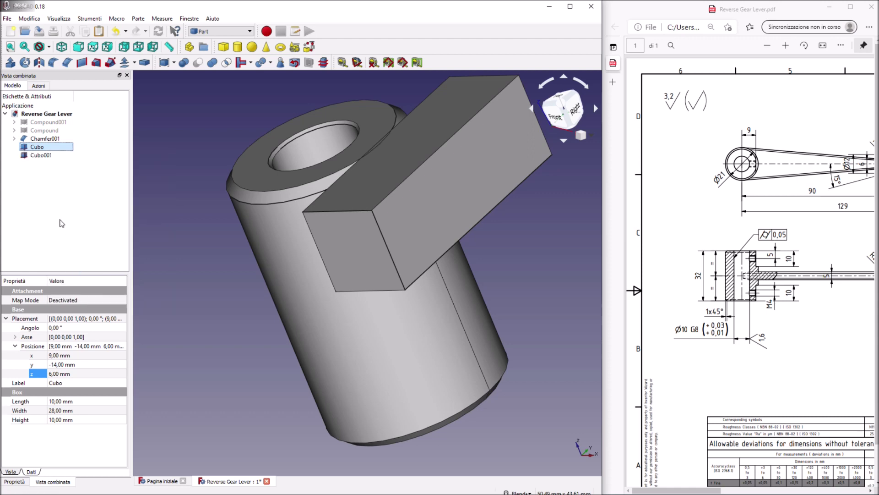
Set the duplicate box's Z position to -16 mm, at the hub's lower end.
left_click(41, 155)
left_click(64, 373)
type("0")
scroll(65, 373, "down", 12)
middle_click_drag(229, 366, 348, 229)
left_click(70, 375)
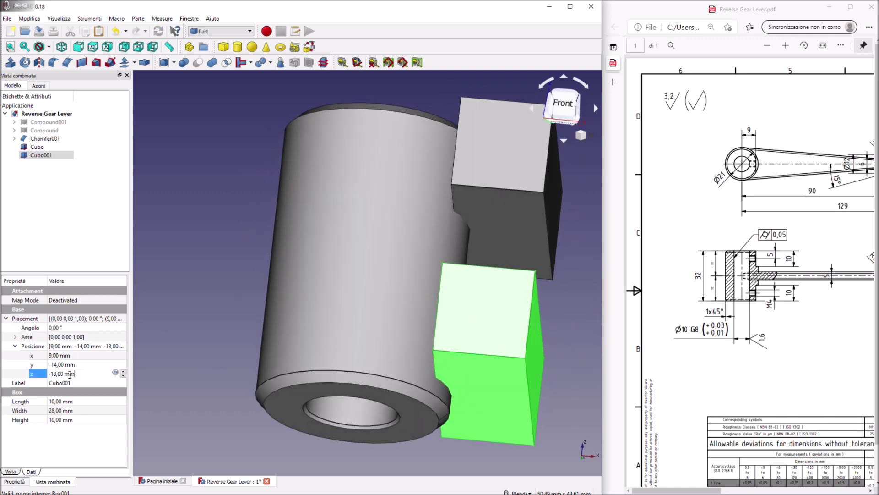
scroll(70, 374, "down", 3)
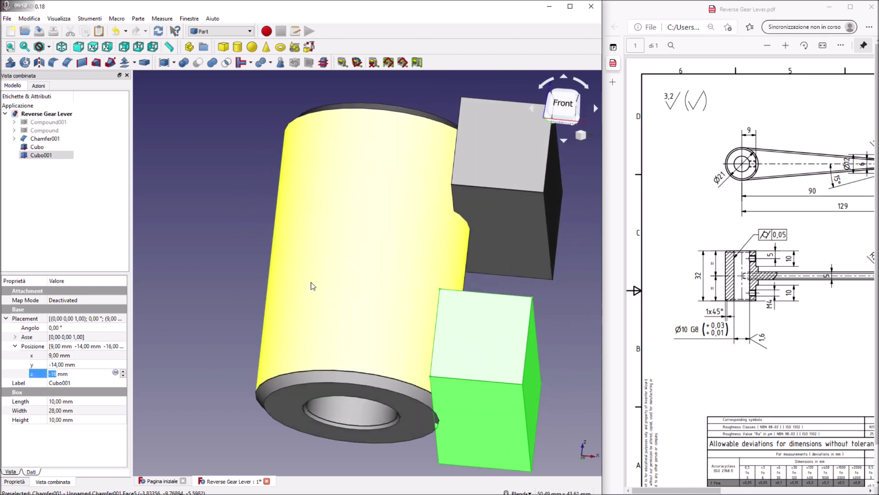
Cut the upper box out of the chamfered hub to form a flat.
middle_click_drag(226, 213, 355, 219)
left_click(355, 220)
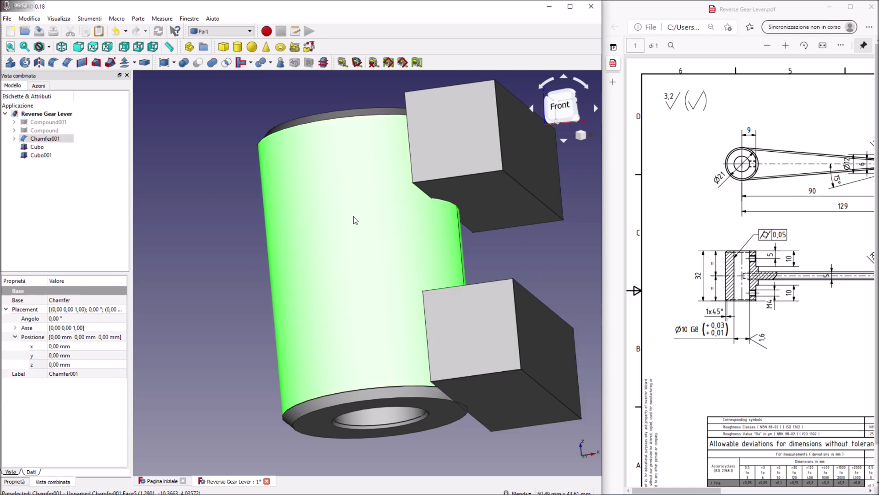
left_click(450, 160, "ctrl")
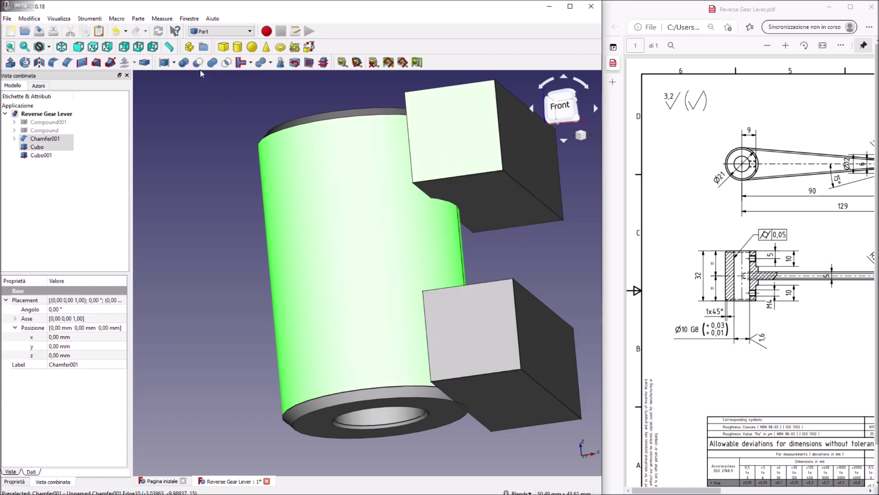
left_click(198, 62)
Cut the lower box out of the hub to form the second flat.
left_click(357, 205)
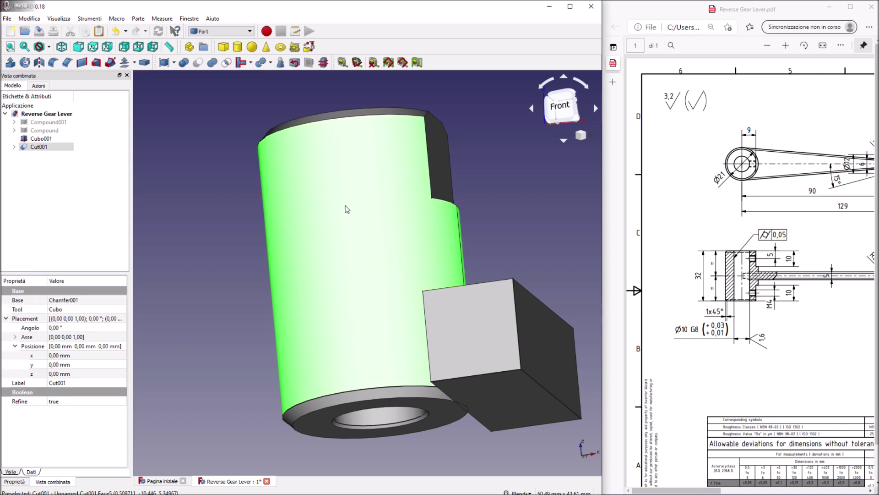
left_click(457, 327, "ctrl")
left_click(198, 62)
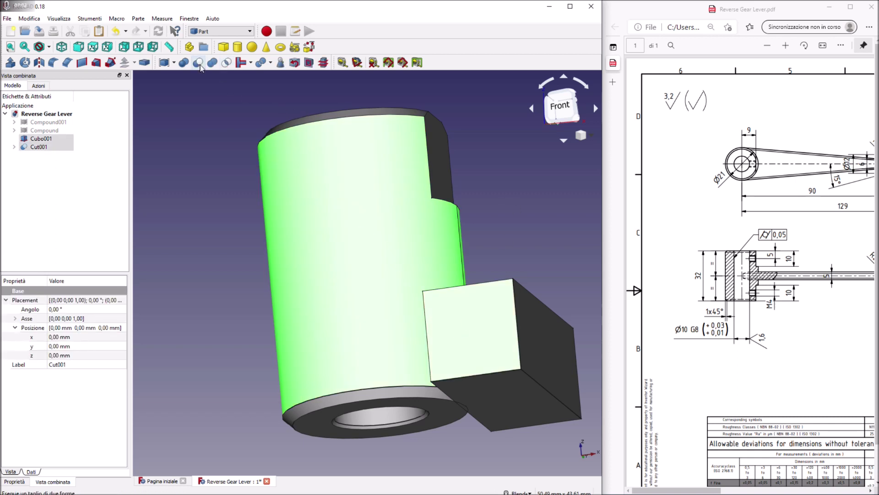
middle_click_drag(483, 220, 435, 206)
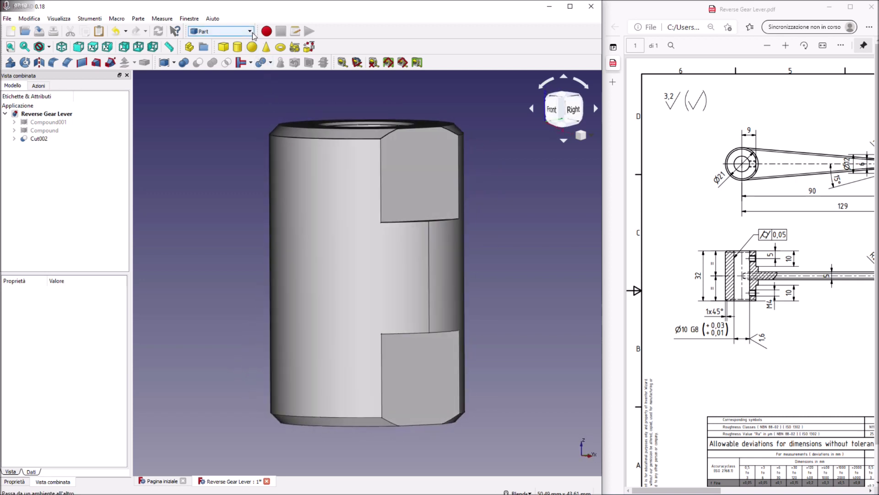
Switch to the Fasteners workbench and add an ISO 4017 hex-head screw.
left_click(229, 31)
left_click(223, 62)
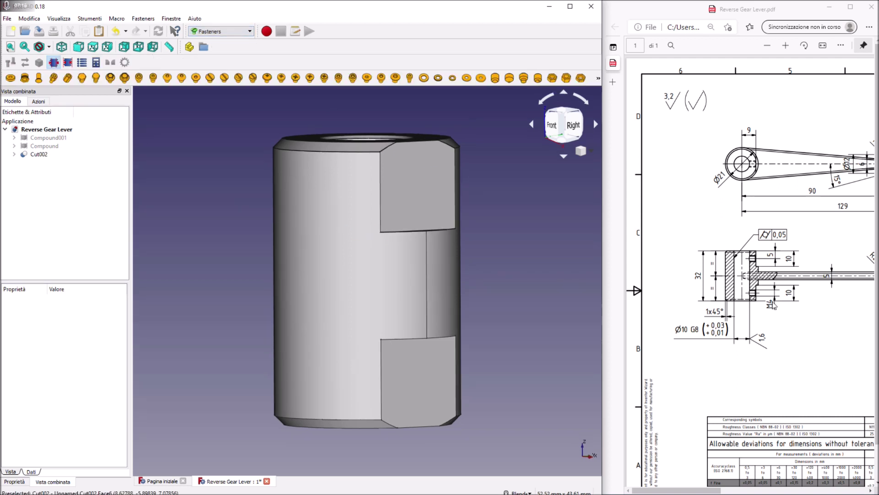
middle_click_drag(235, 211, 193, 151)
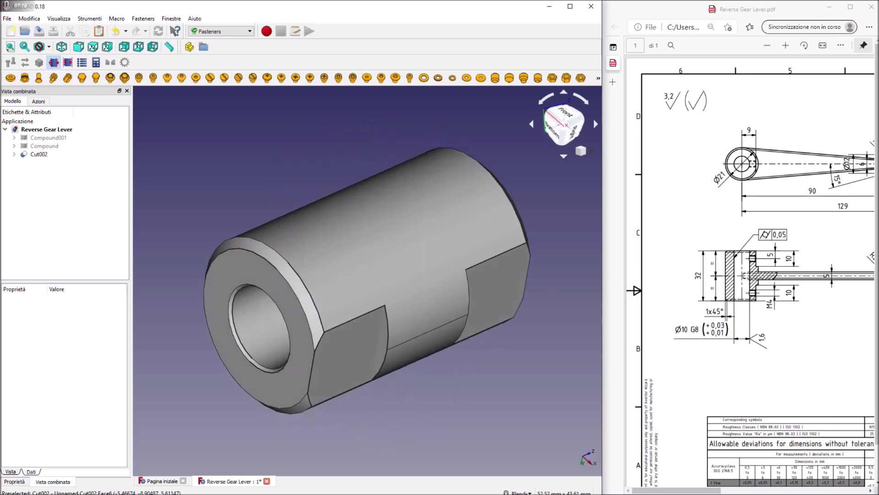
left_click(82, 79)
Rotate the screw 90° about the Y axis, setting its axis to Y 1 and Z 0.
middle_click_drag(239, 251, 371, 316)
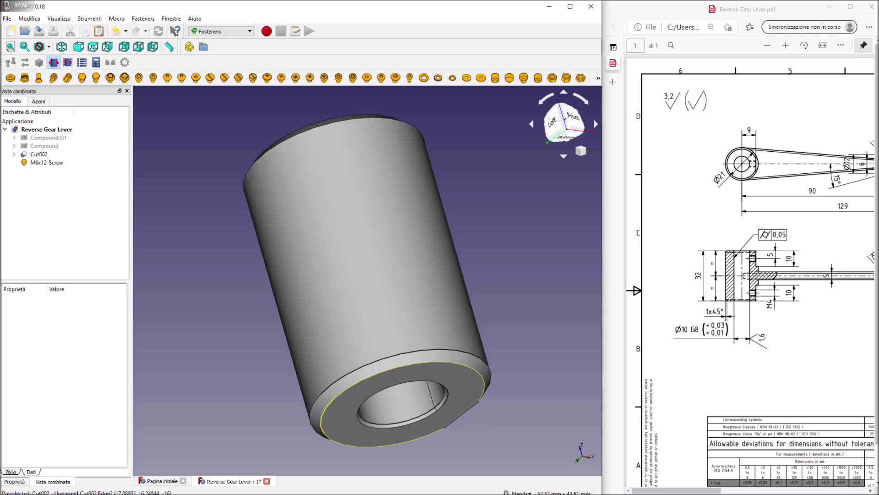
key("1")
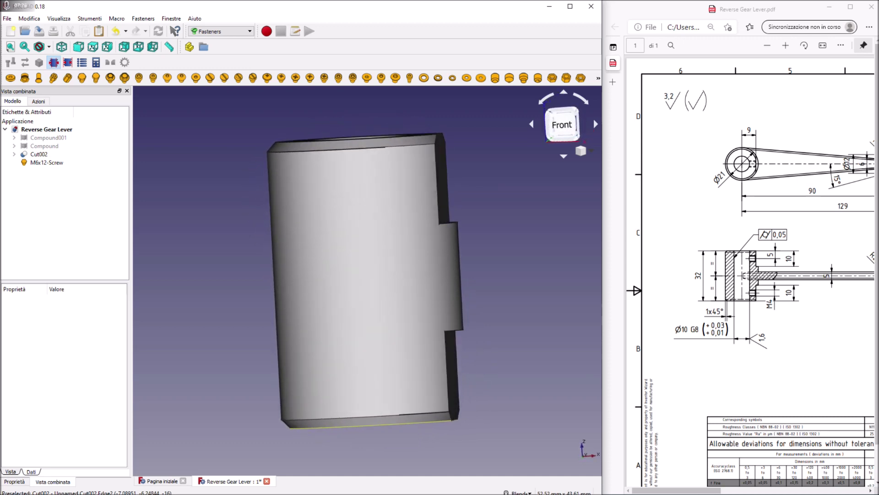
left_click(44, 162)
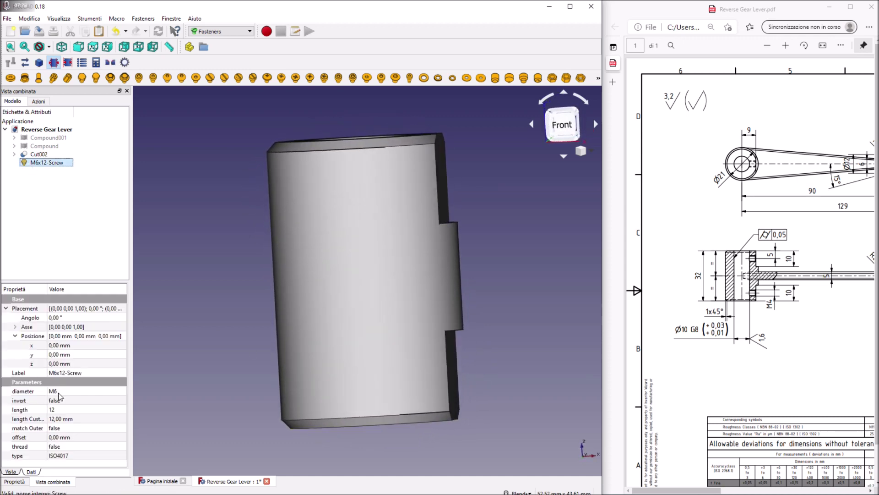
left_click(60, 355)
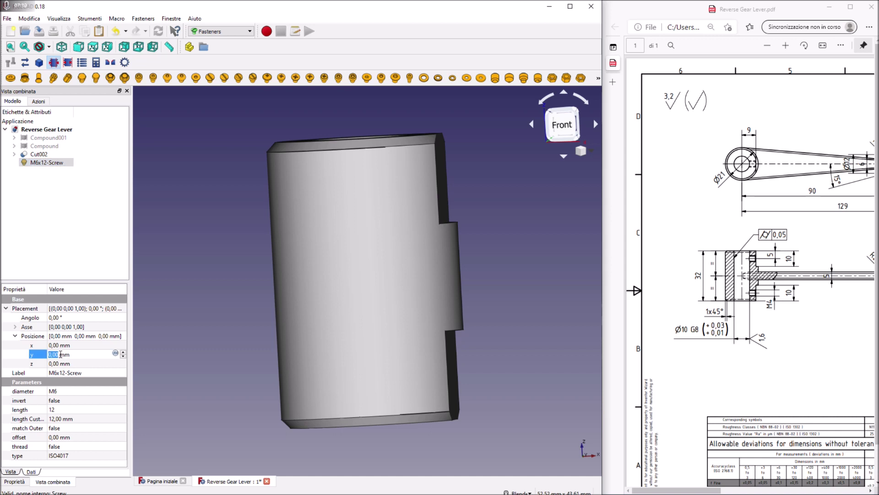
left_click(15, 326)
left_click(53, 345)
type("1")
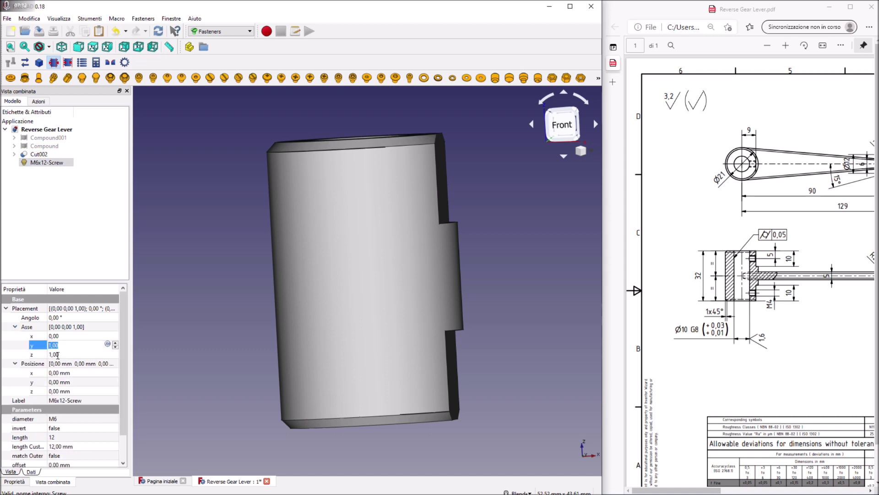
left_click(55, 354)
type("0")
left_click(57, 317)
type("90")
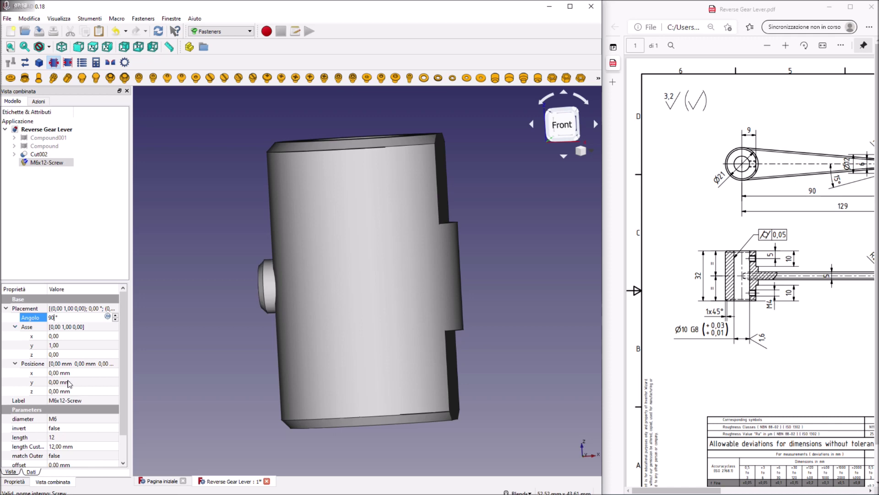
Set the hex-head screw's X position to 14 mm and turn on its modelled thread.
left_click(54, 373)
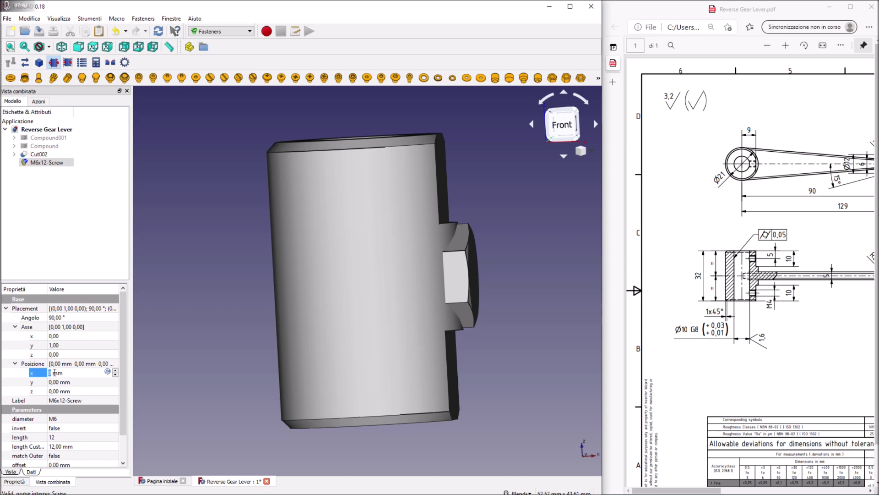
type("16")
key("Return")
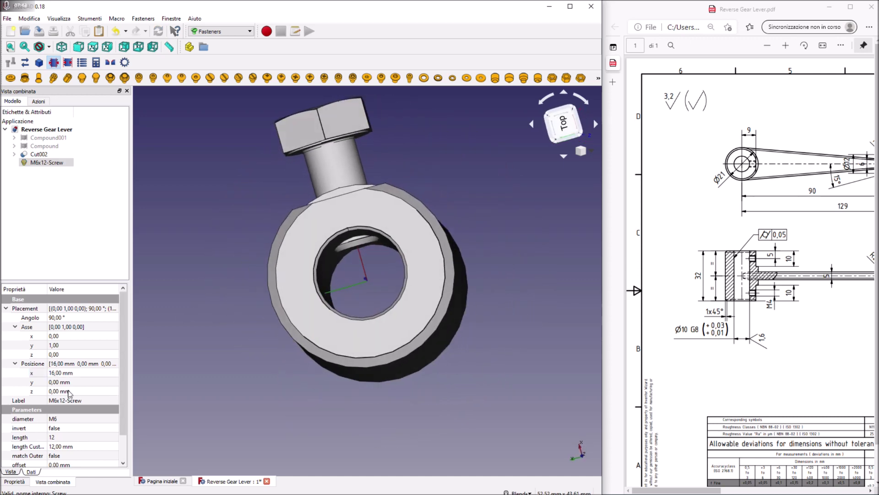
left_click(69, 391)
left_click(67, 373)
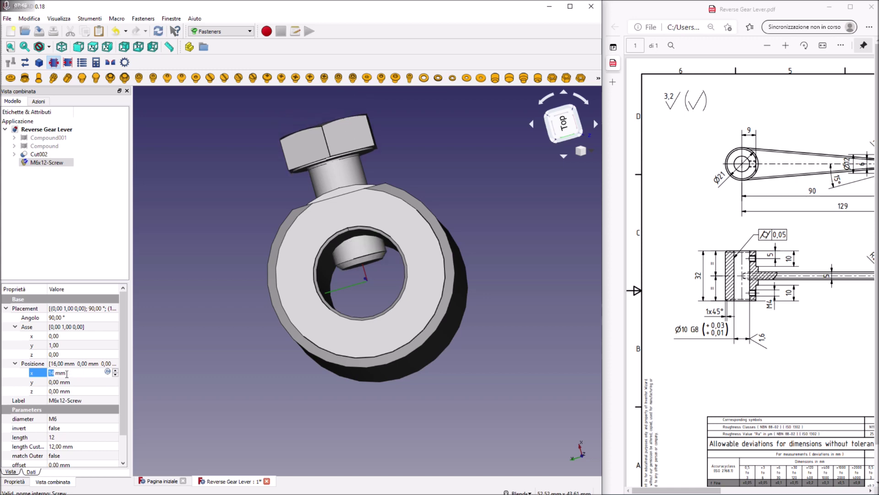
scroll(122, 425, "down", 1)
left_click(80, 447)
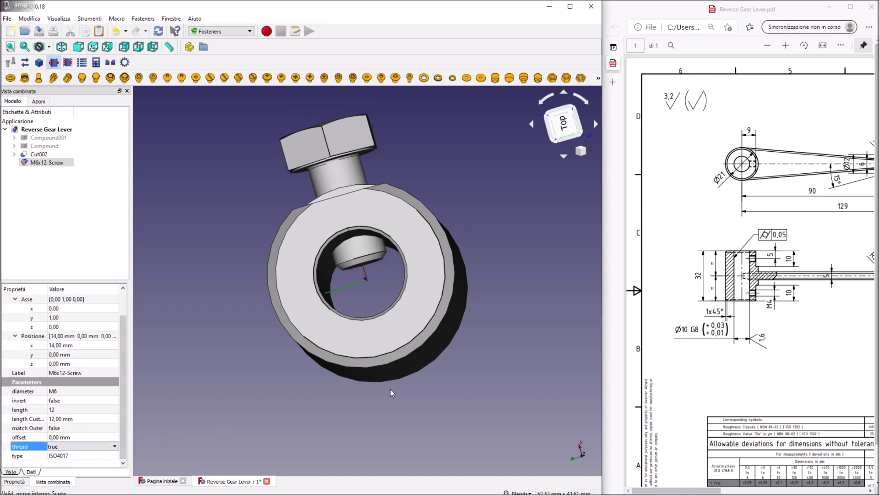
left_click(433, 371)
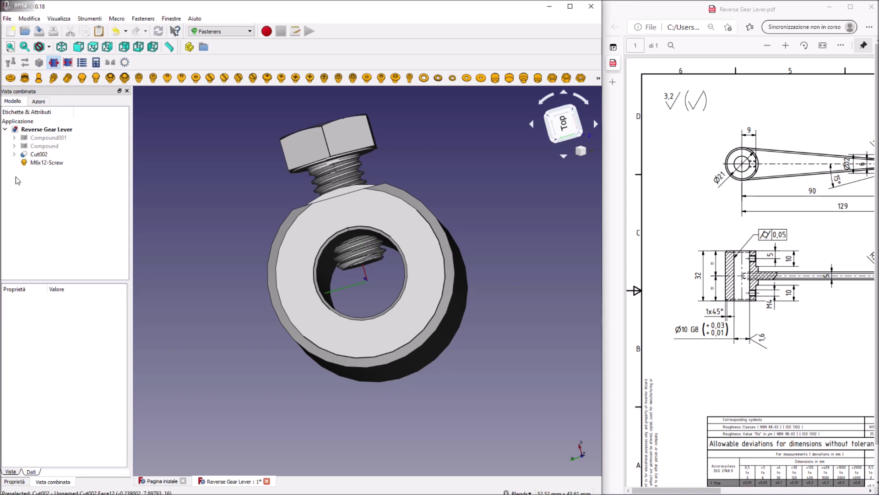
Duplicate the threaded M6x12 screw in the document by copying and pasting it.
left_click(38, 165)
right_click(36, 165)
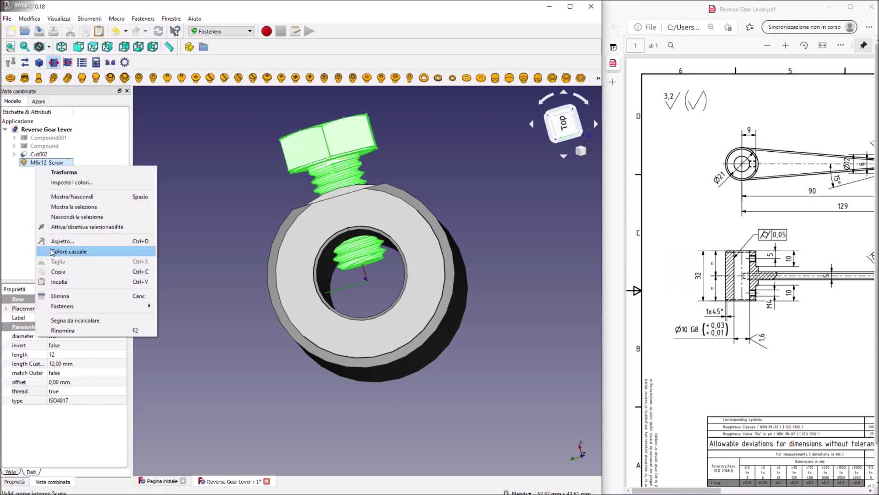
left_click(57, 273)
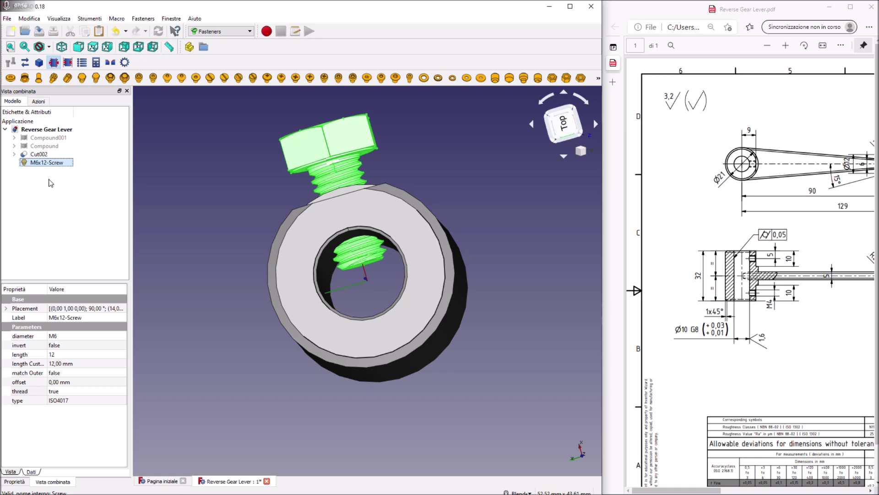
right_click(49, 180)
left_click(38, 166)
right_click(38, 164)
left_click(74, 281)
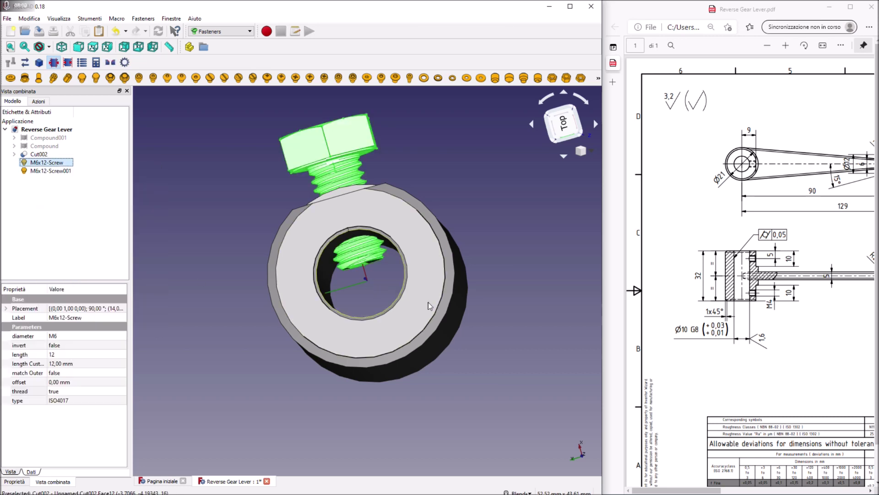
key("1")
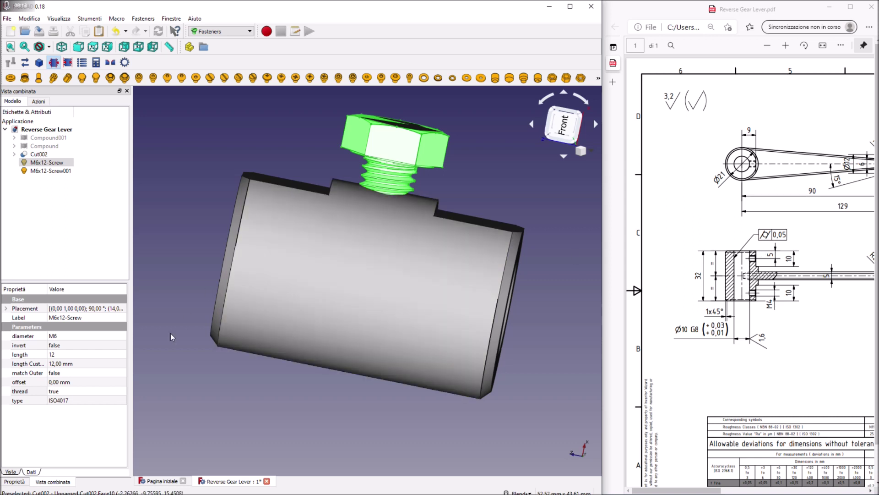
Move the original screw in positive Z onto the upper flat, 5 mm from the hub's end as drawn.
left_click(6, 308)
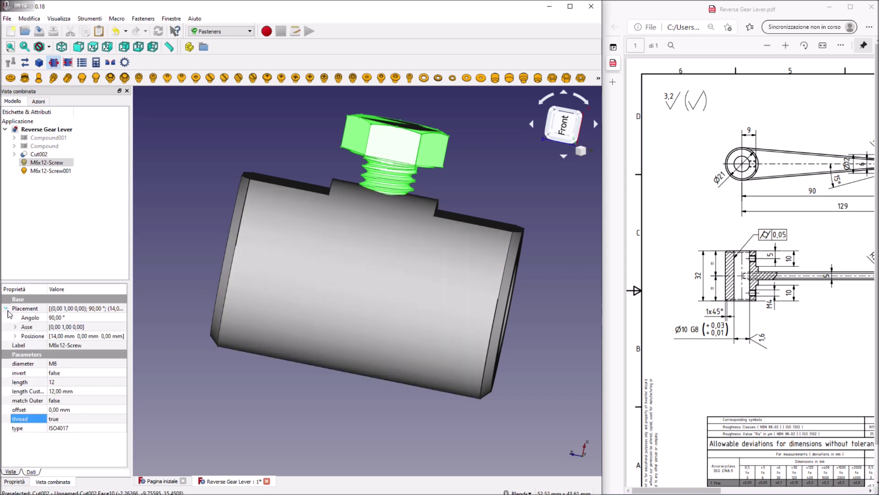
left_click(15, 336)
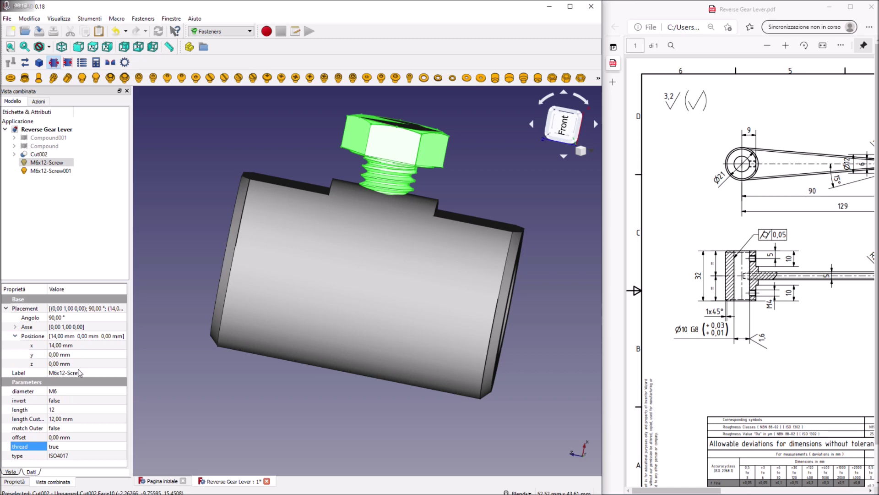
left_click(61, 347)
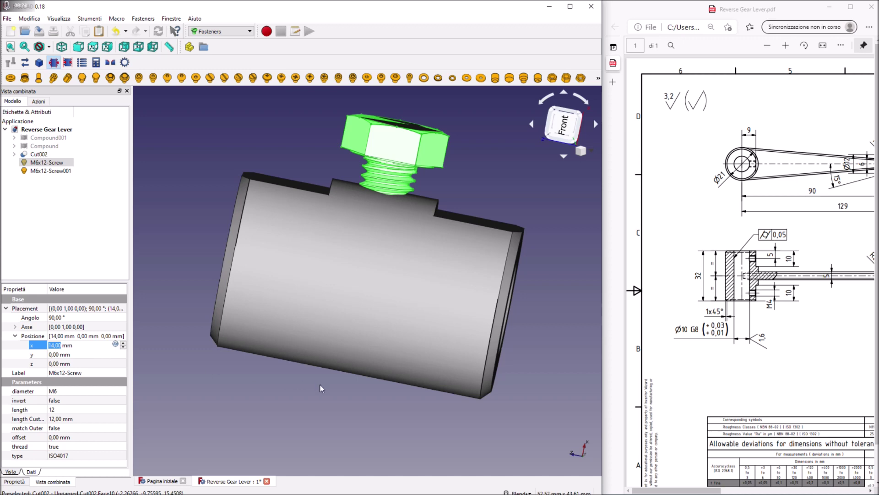
left_click(55, 363)
type("10")
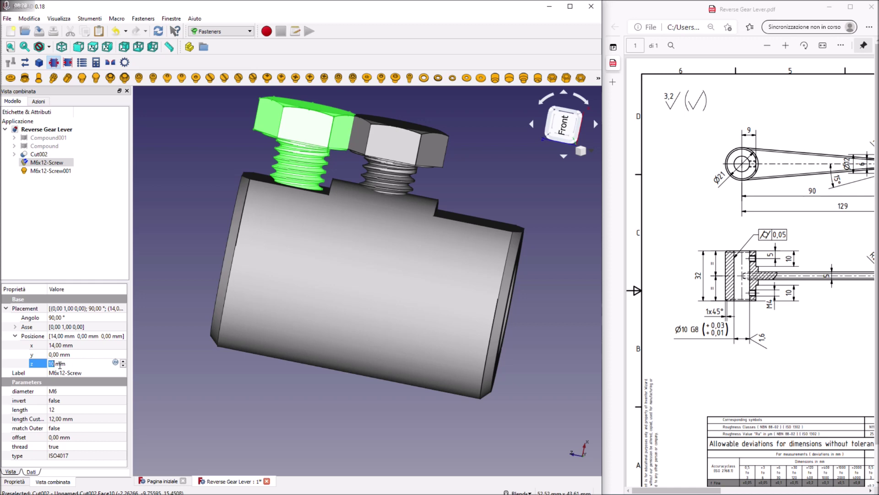
key("Return")
Move the copied screw in negative Z onto the lower flat, mirroring the original screw's position.
left_click(50, 170)
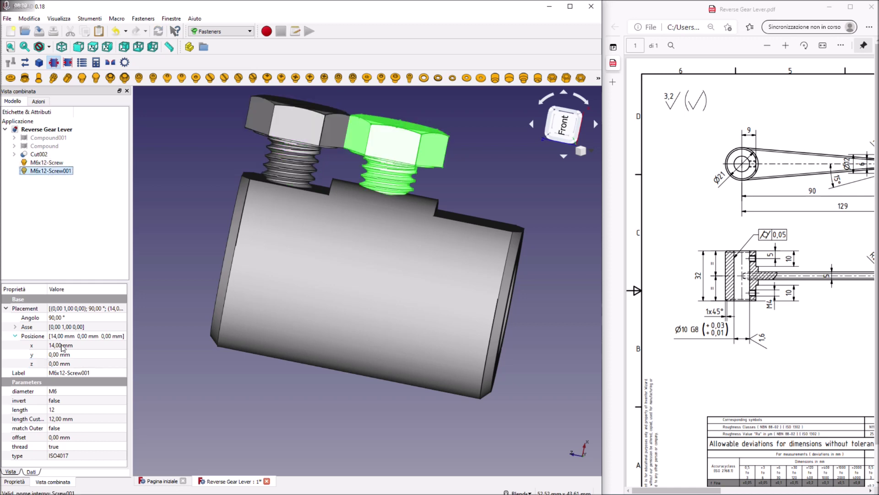
left_click(67, 365)
scroll(66, 363, "down", 10)
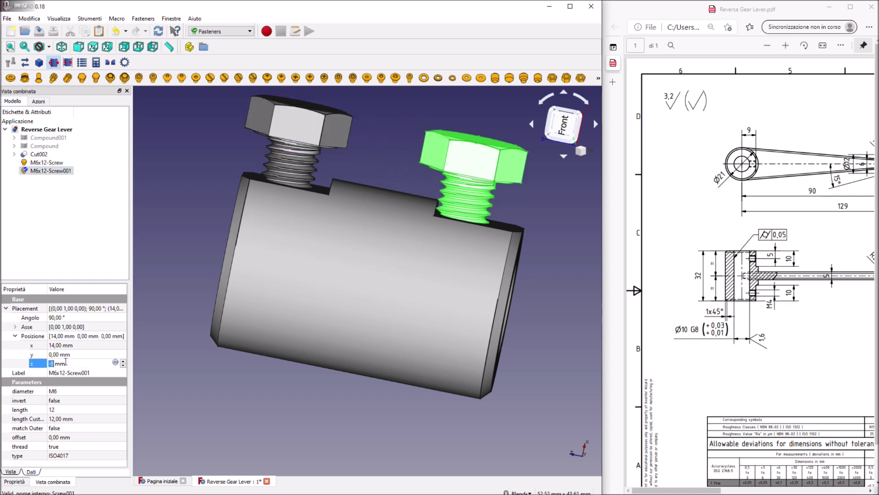
left_click(181, 226)
Switch to the Part workbench and cut both screws out of the hub to form the two threaded holes.
left_click(319, 249)
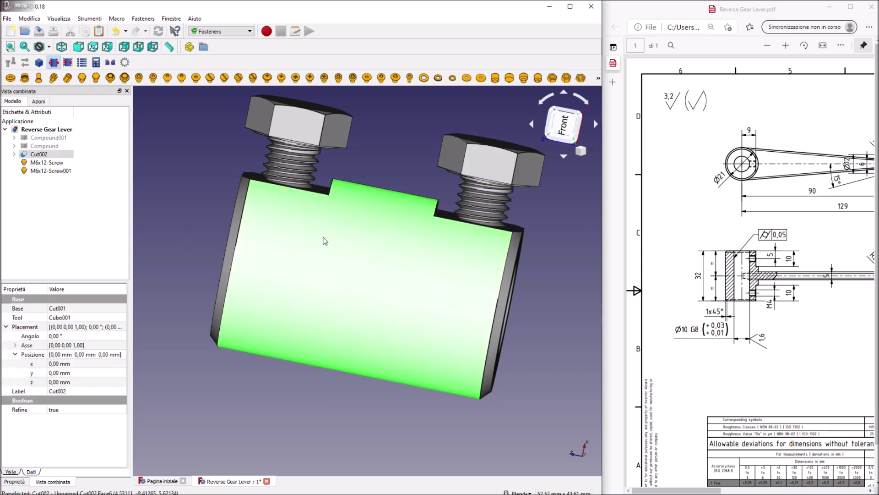
left_click(293, 131, "ctrl")
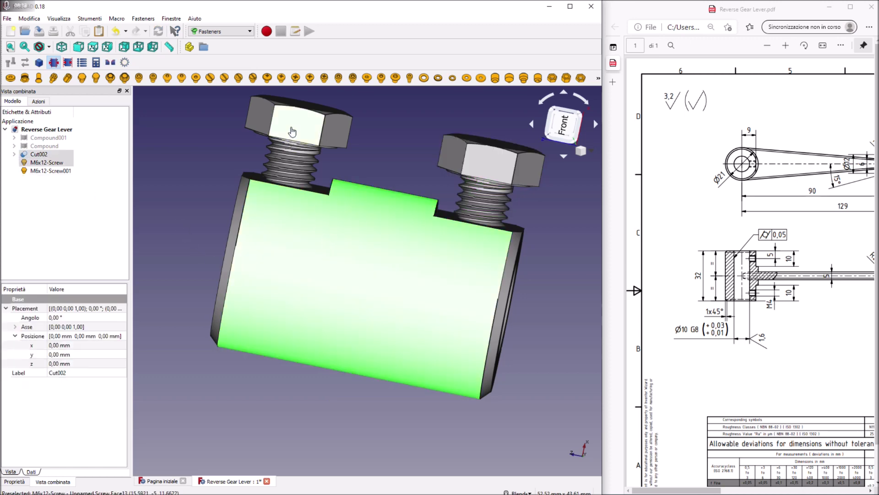
left_click(250, 32)
left_click(225, 123)
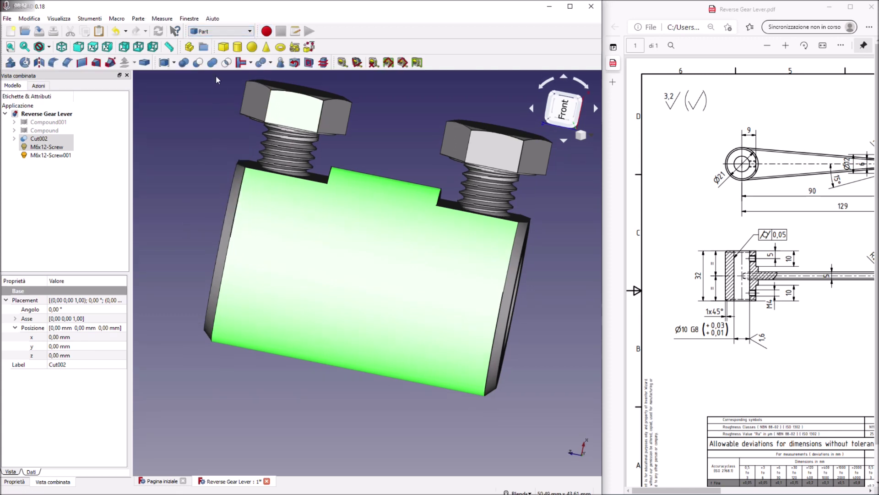
left_click(198, 62)
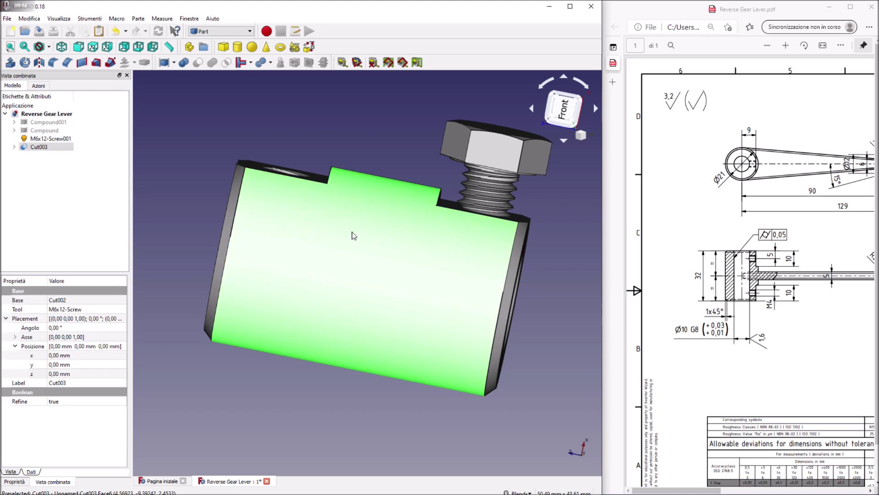
left_click(491, 156, "ctrl")
left_click(202, 64)
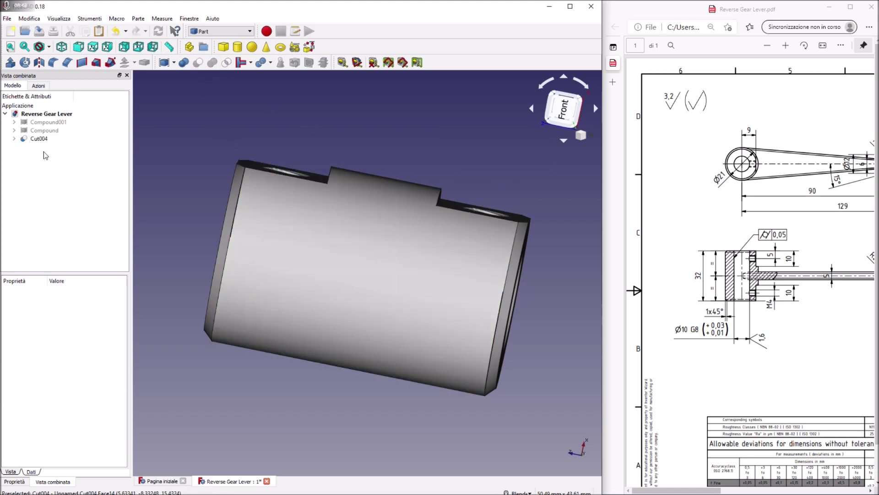
Show the hidden handle and arm bodies together with the hub in a fitted isometric view.
left_click(39, 138)
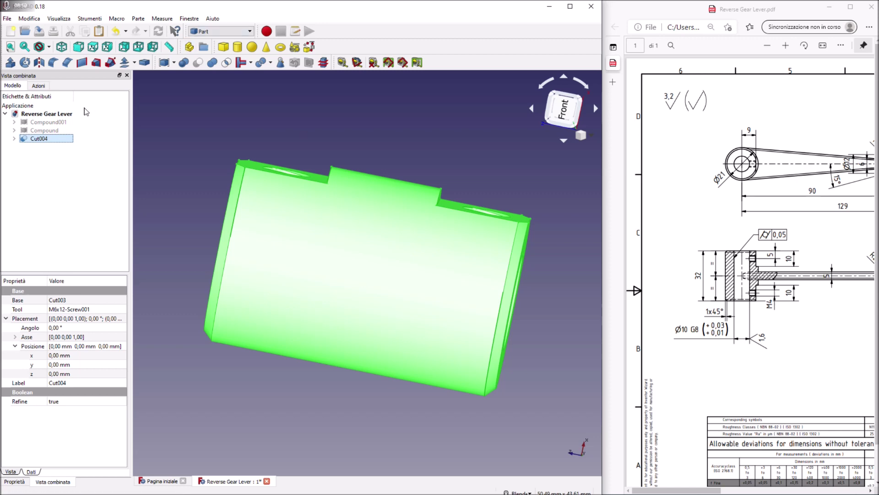
left_click(62, 48)
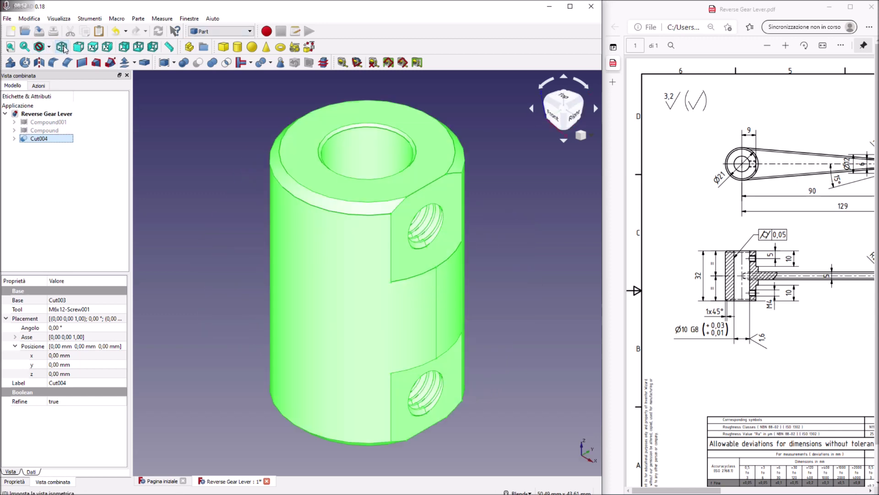
left_click(45, 132)
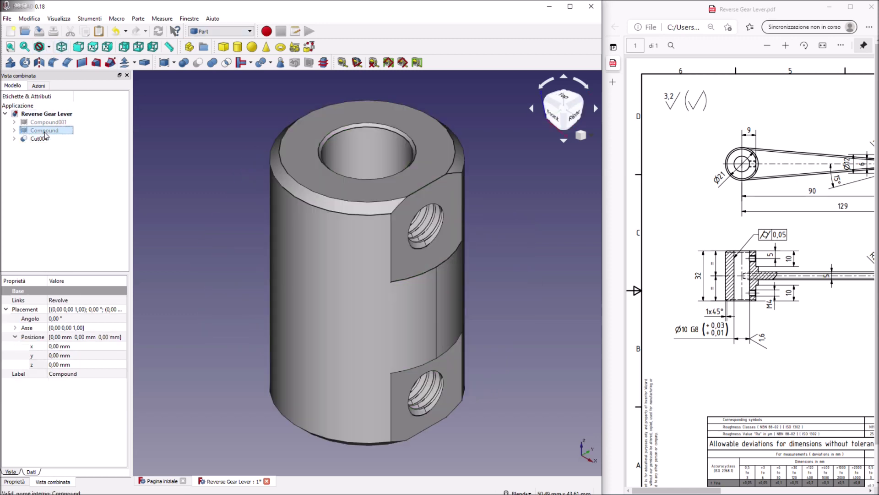
key("space")
left_click(45, 123)
key("space")
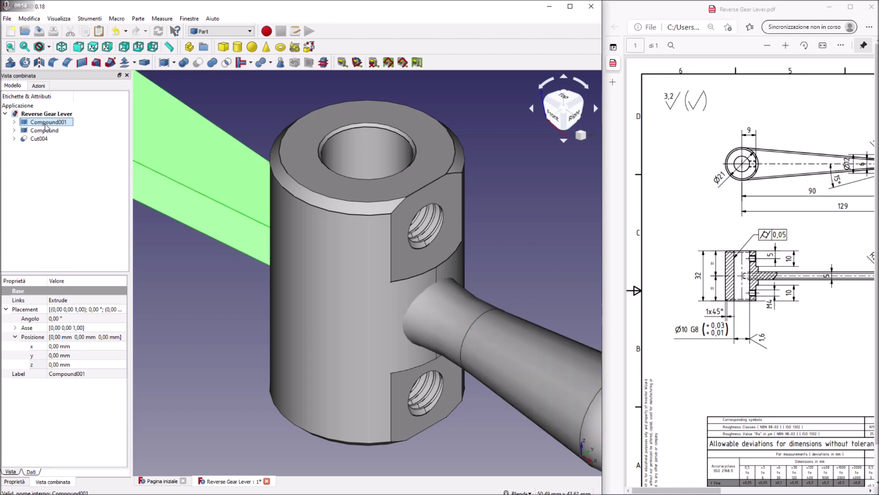
left_click(10, 47)
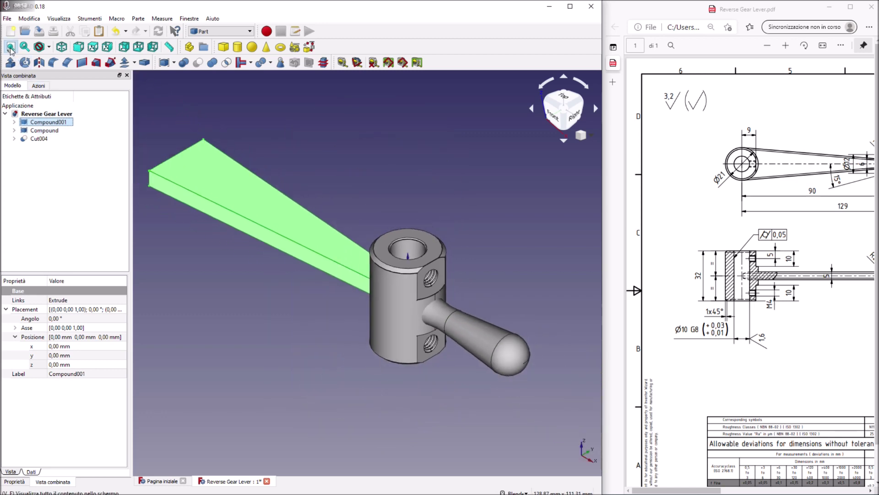
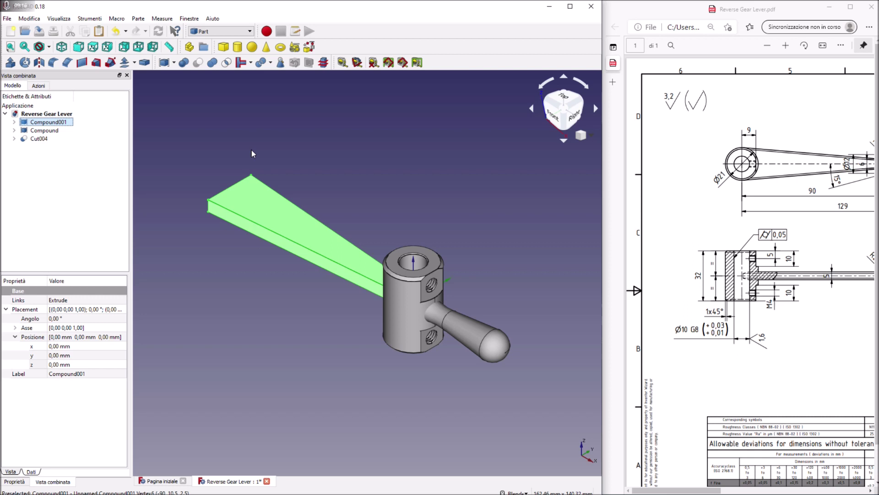
Add a cylinder at the origin with a radius of 21/2 mm and a height of 15 mm.
left_click(237, 49)
left_click(49, 147)
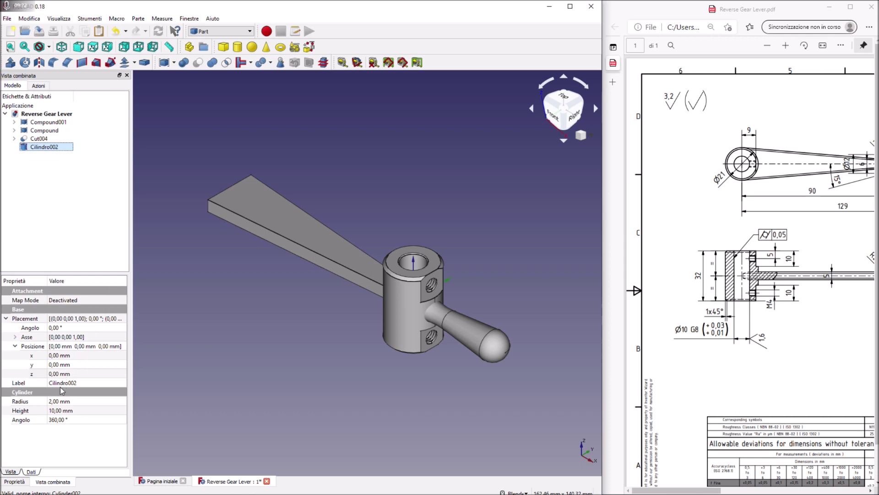
left_click(61, 402)
type("21")
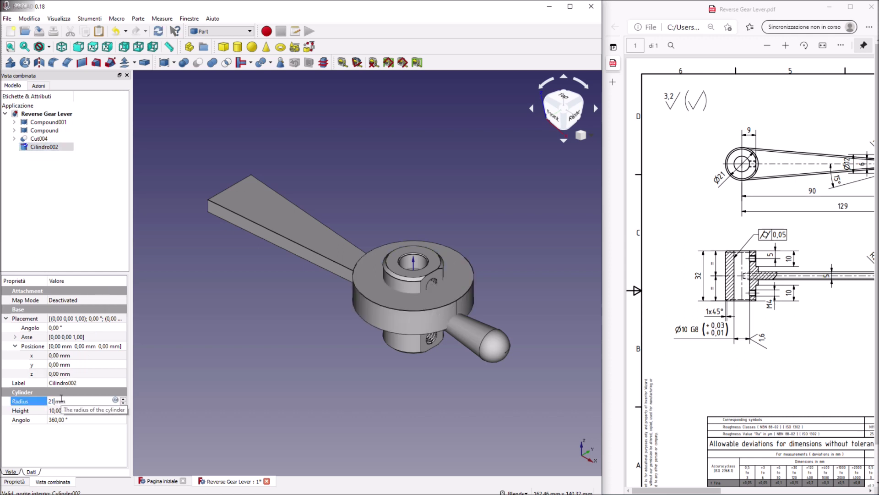
type("/2")
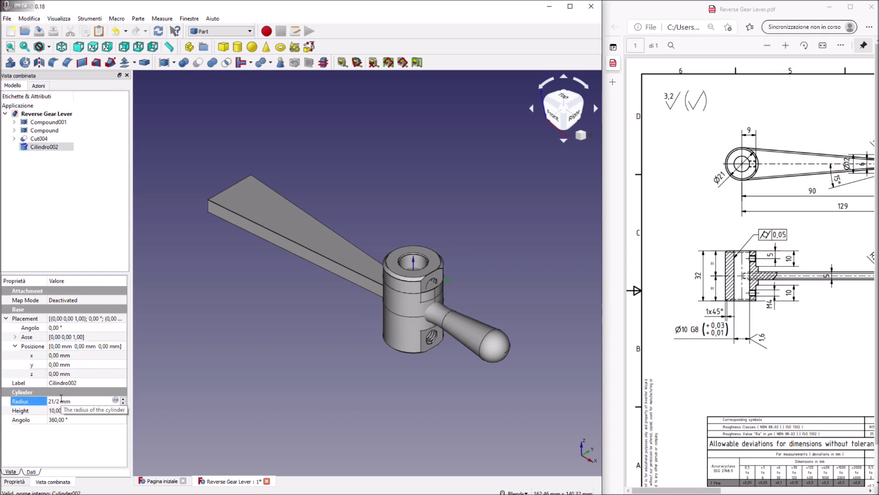
left_click(62, 409)
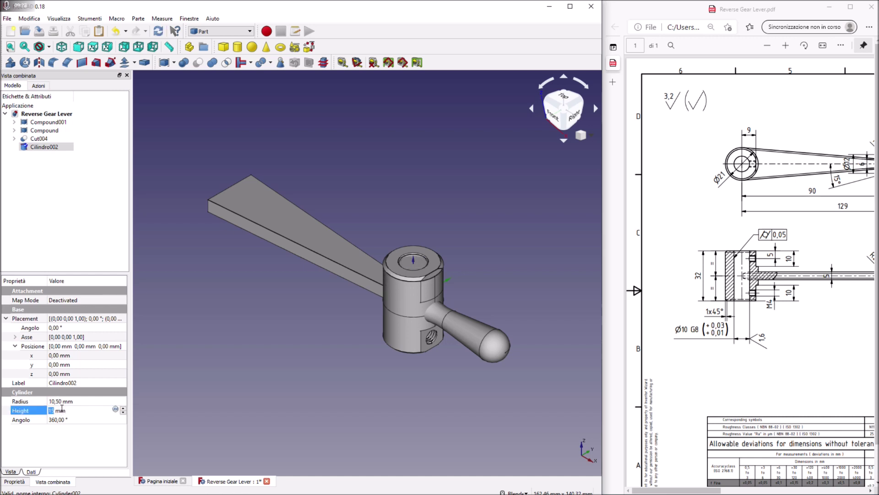
Position the new cylinder at X -90 mm and Z -7 mm, over the wide end of the arm.
left_click(69, 374)
scroll(70, 373, "down", 7)
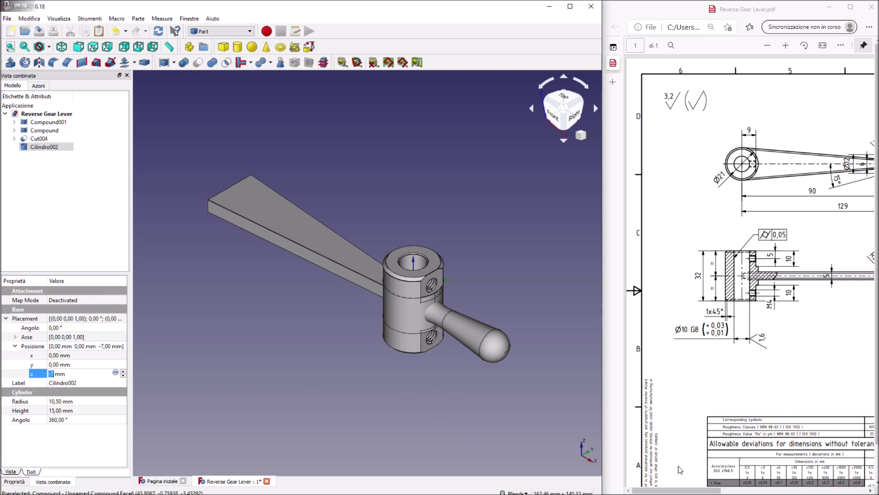
left_click_drag(682, 489, 705, 489)
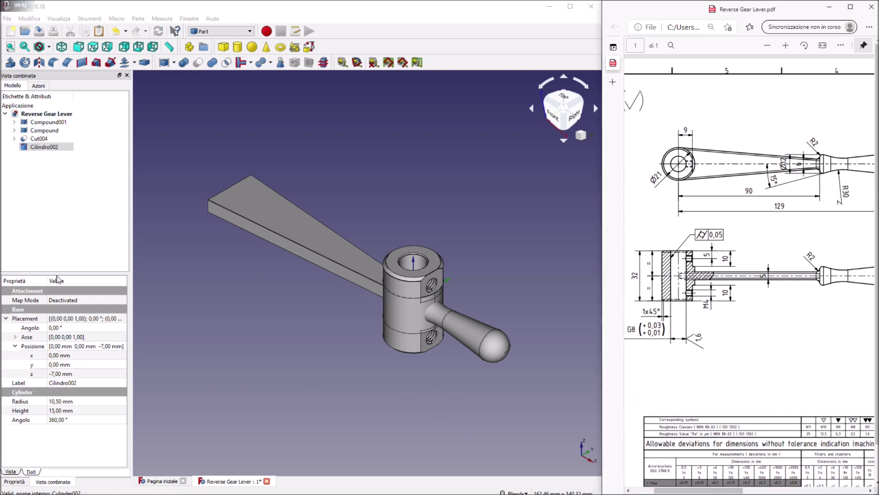
left_click(60, 356)
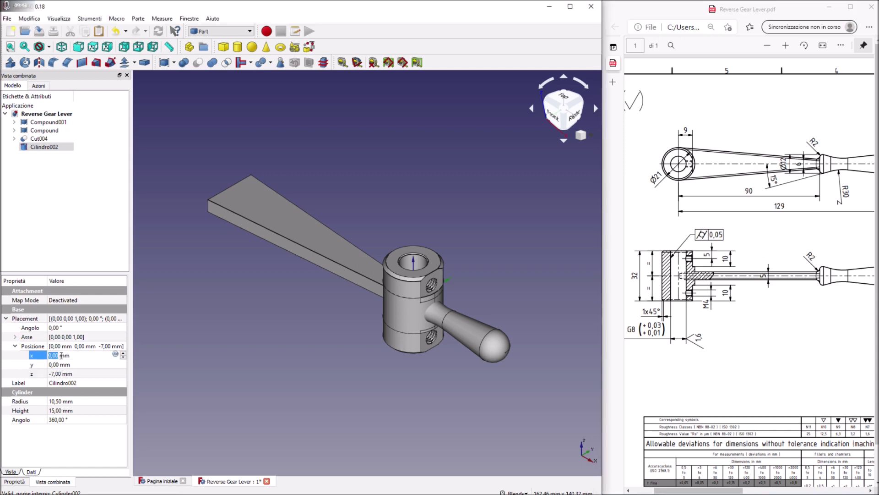
type("-90")
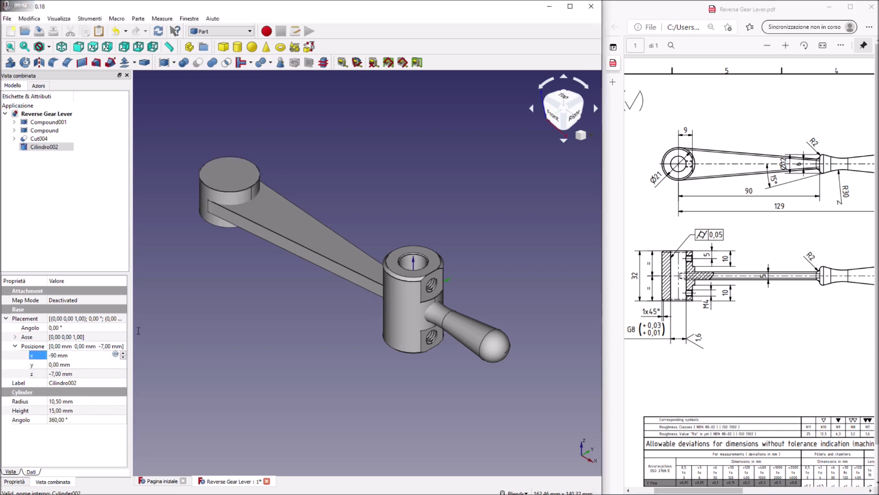
left_click(296, 208)
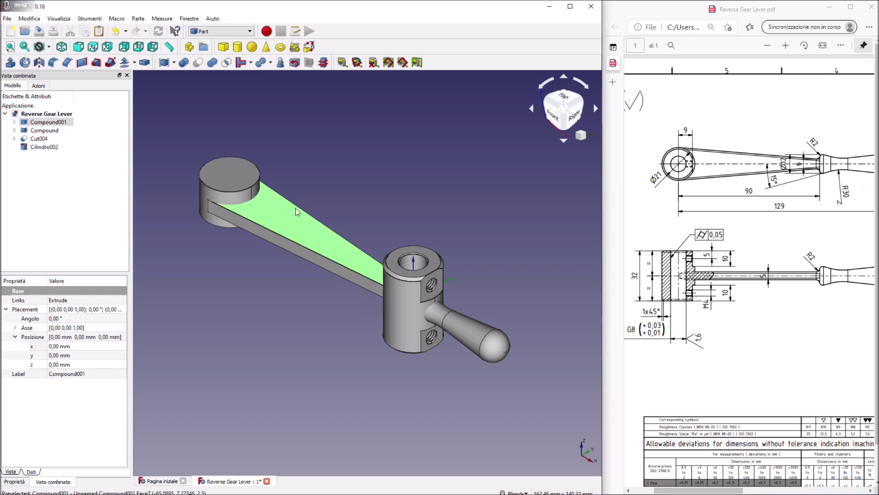
Cut the cylinder out of the arm's wide end and move the threaded hub to X -90 mm.
left_click(222, 177, "ctrl")
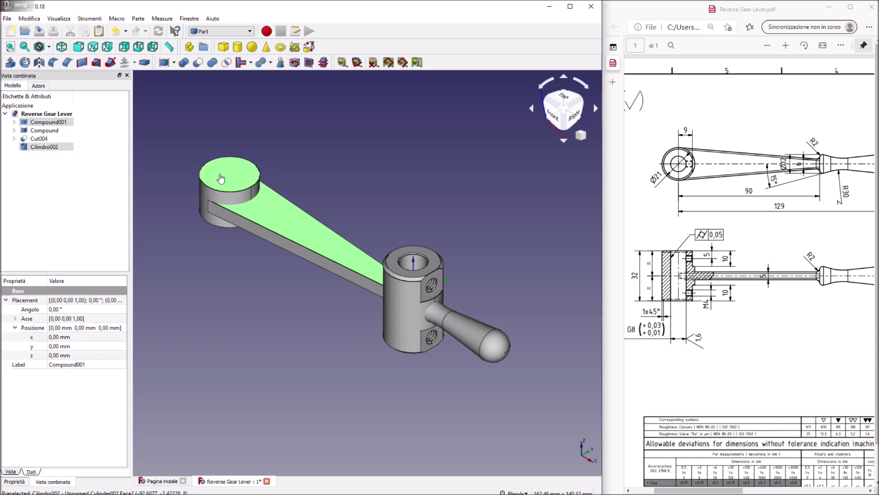
left_click(198, 62)
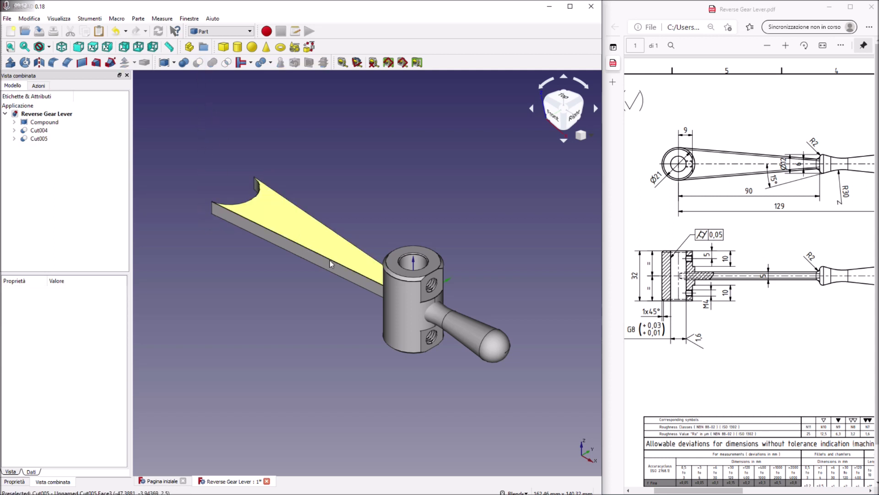
left_click(400, 312)
left_click(62, 373)
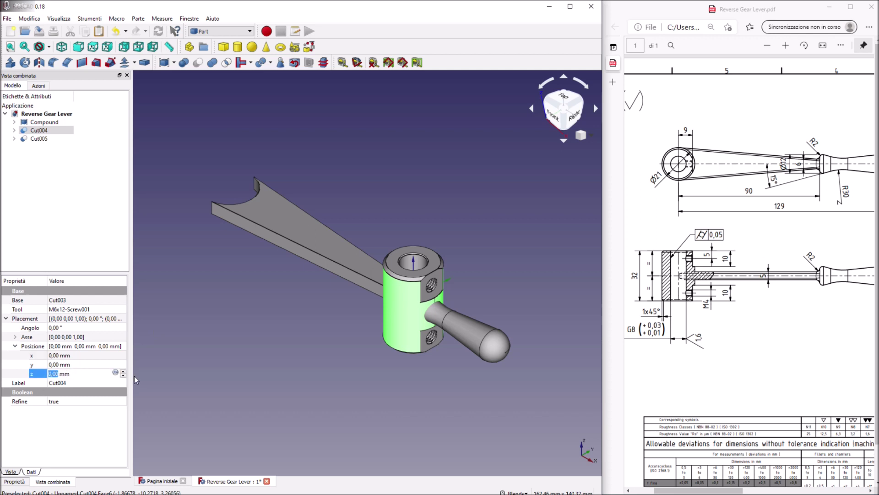
left_click(54, 355)
type("-90")
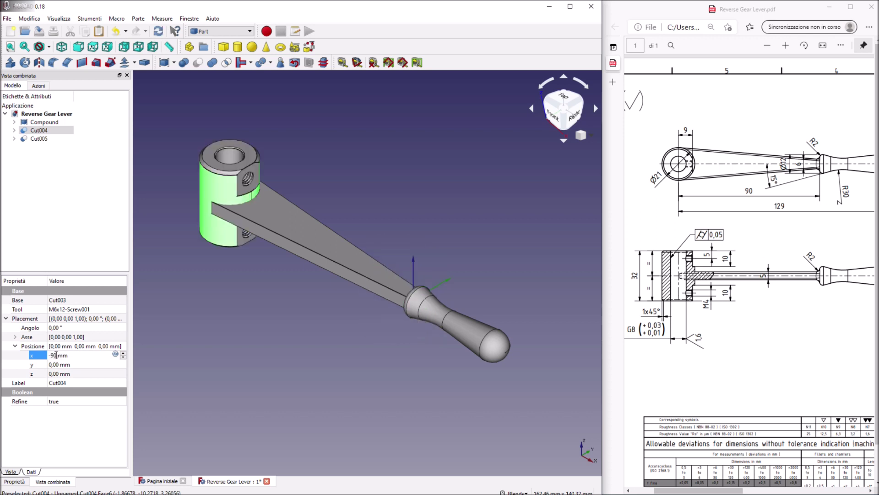
left_click(299, 353)
Fuse the arm and the threaded hub into one body and save the document.
middle_click_drag(294, 353, 257, 267)
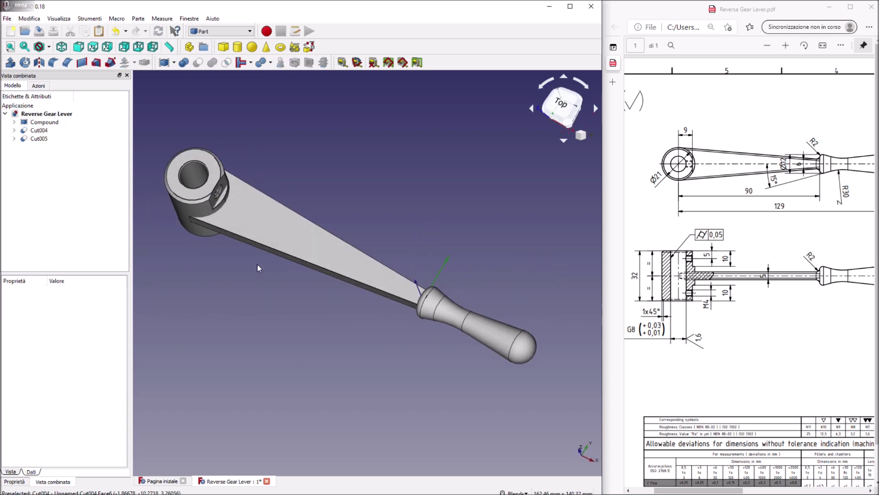
left_click(257, 232)
left_click(189, 216, "ctrl")
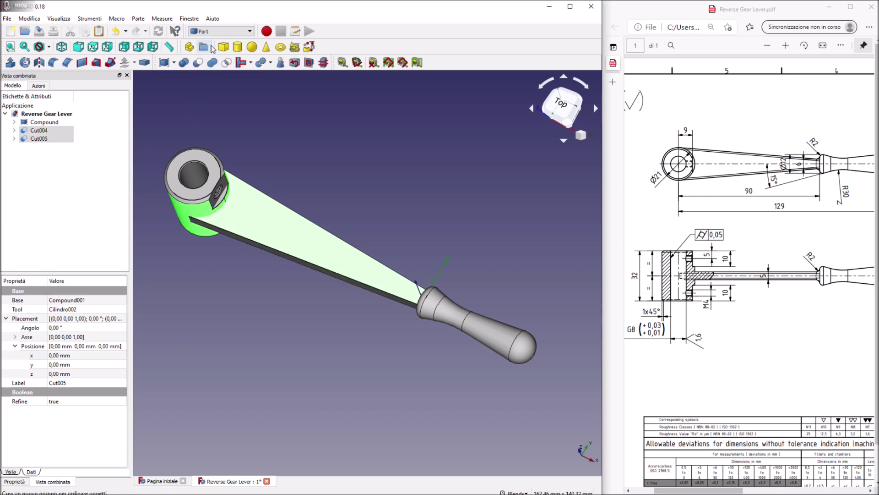
left_click(206, 57)
left_click(62, 47)
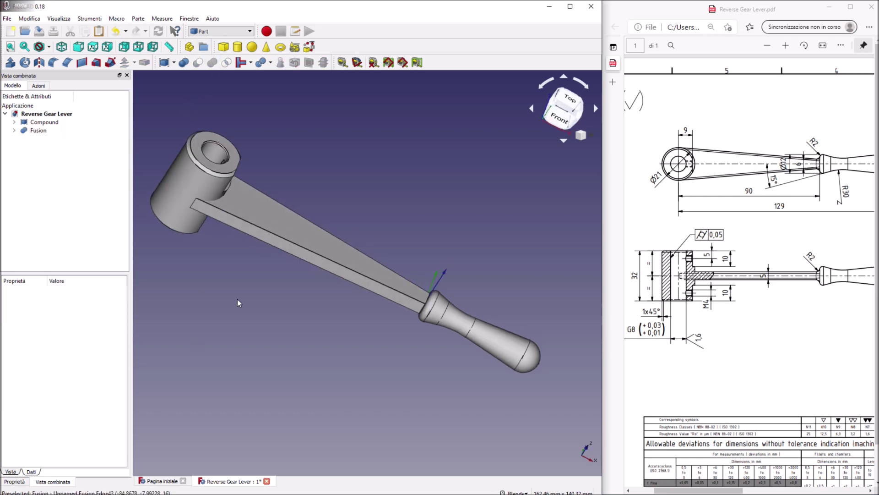
left_click(39, 31)
Try to fillet the arm's four long edges together with a 1 mm radius, and undo the attempt.
middle_click_drag(370, 244, 367, 246)
left_click(336, 271)
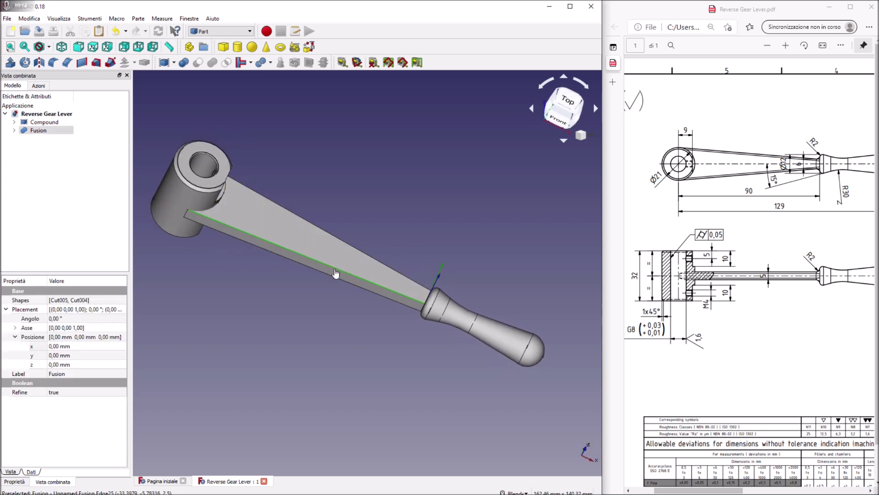
middle_click_drag(392, 190, 323, 256)
left_click(329, 242, "ctrl")
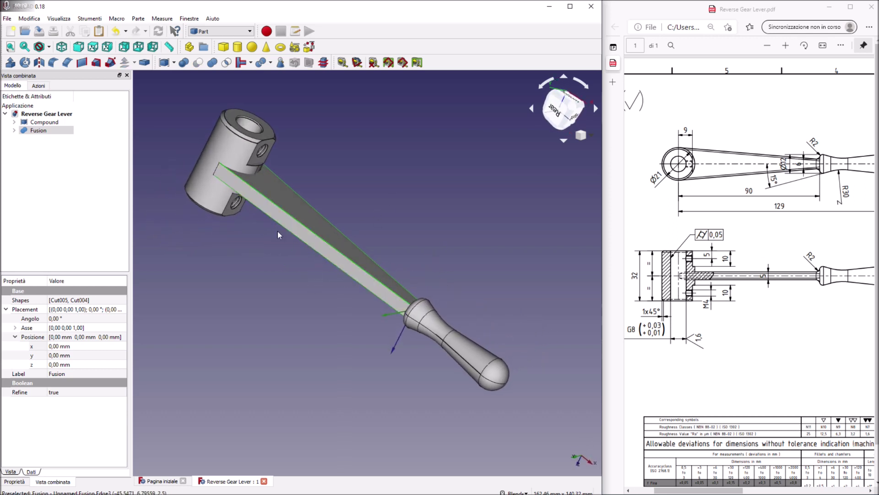
left_click(54, 63)
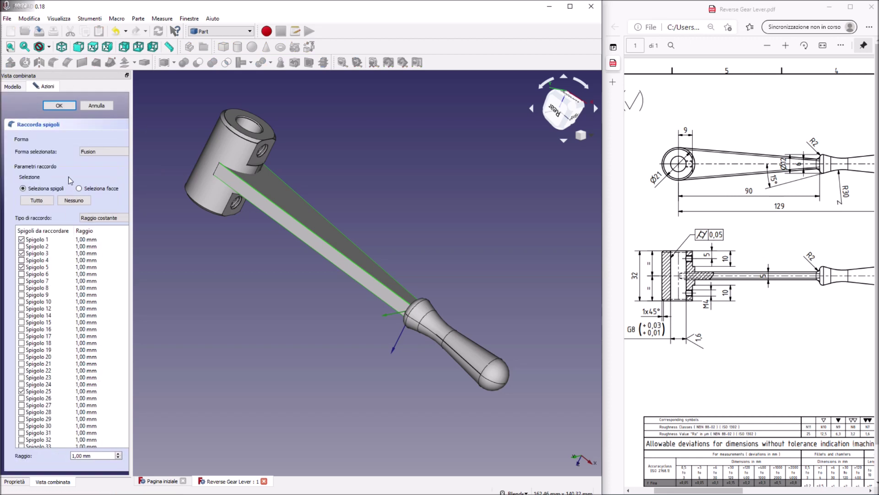
left_click(59, 106)
left_click(29, 18)
left_click(40, 29)
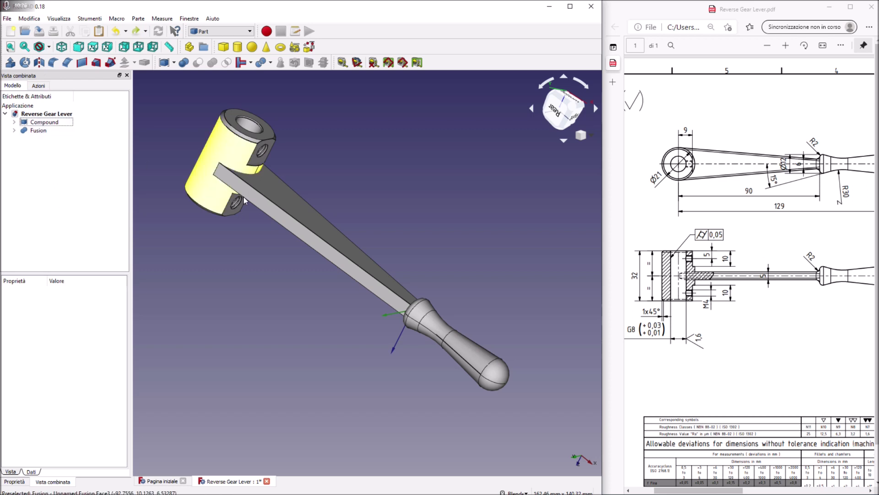
Fillet the two long edges of one arm side separately, the first with 0.3 mm and the second with 0.4 mm radius.
left_click(293, 233)
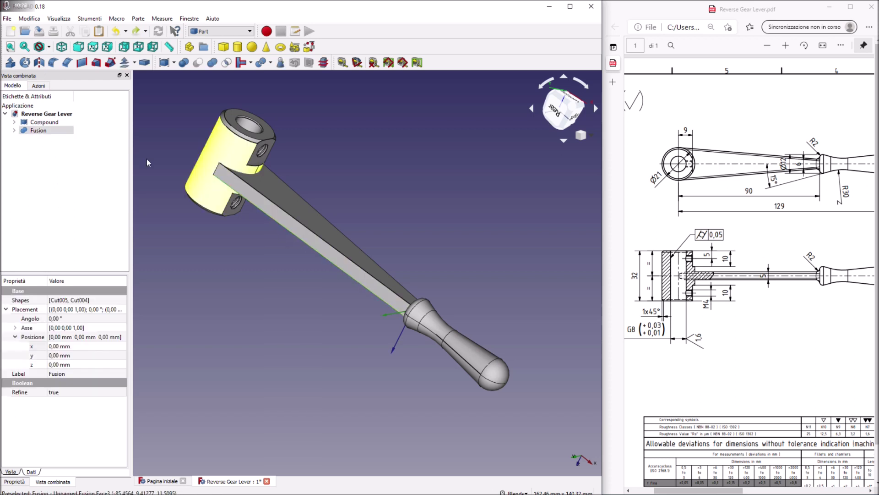
left_click(54, 62)
left_click(92, 455)
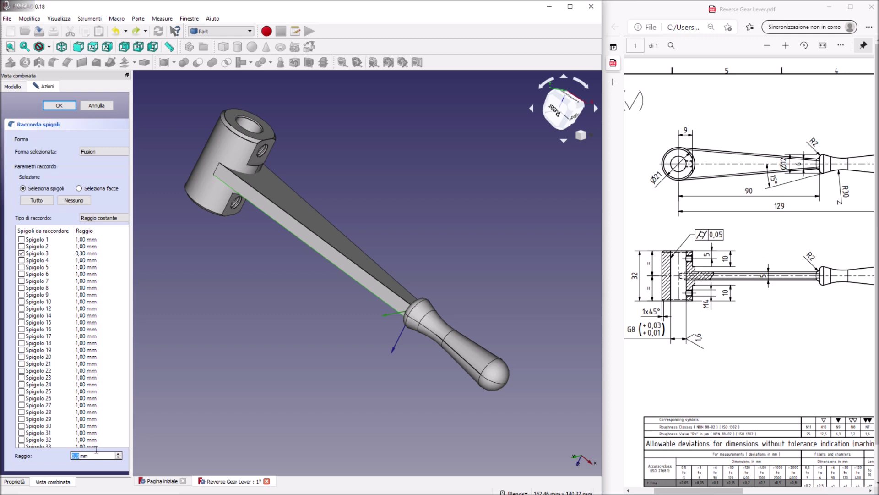
left_click(59, 105)
left_click(305, 231)
left_click(53, 62)
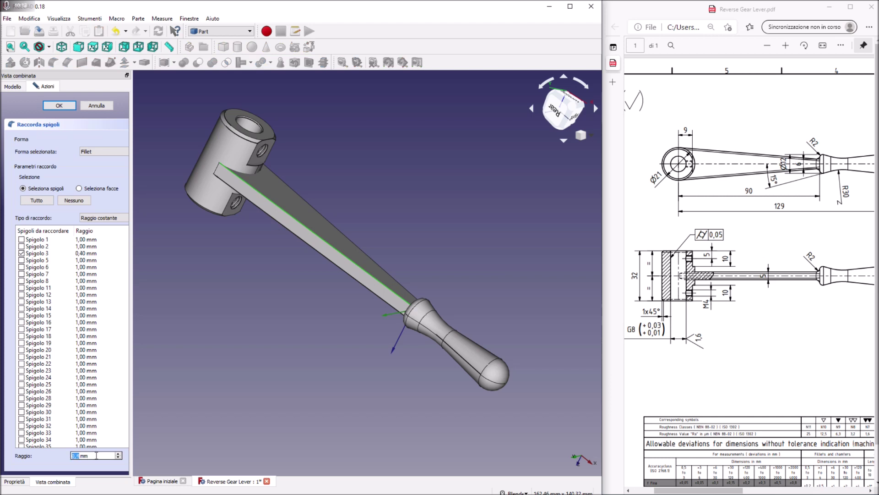
left_click(64, 104)
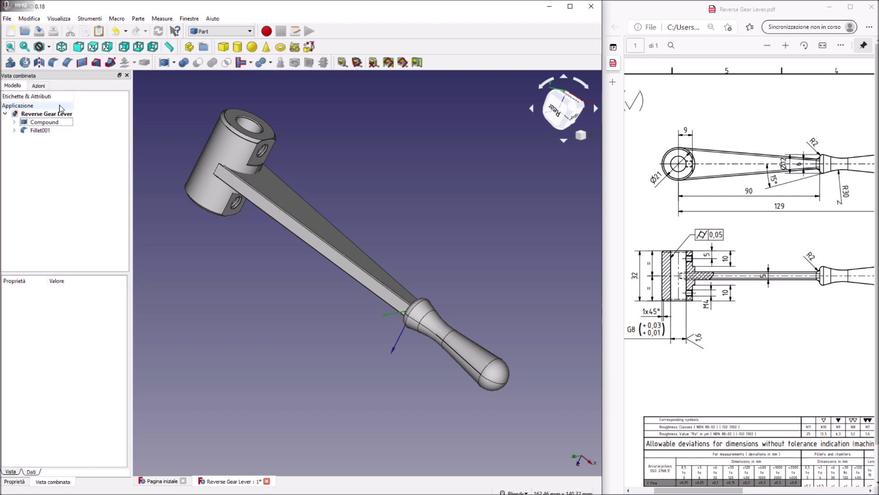
Fillet the two long edges of the arm's opposite side separately, the first with 0.5 mm and the second with 0.3 mm radius.
middle_click_drag(348, 215, 330, 207)
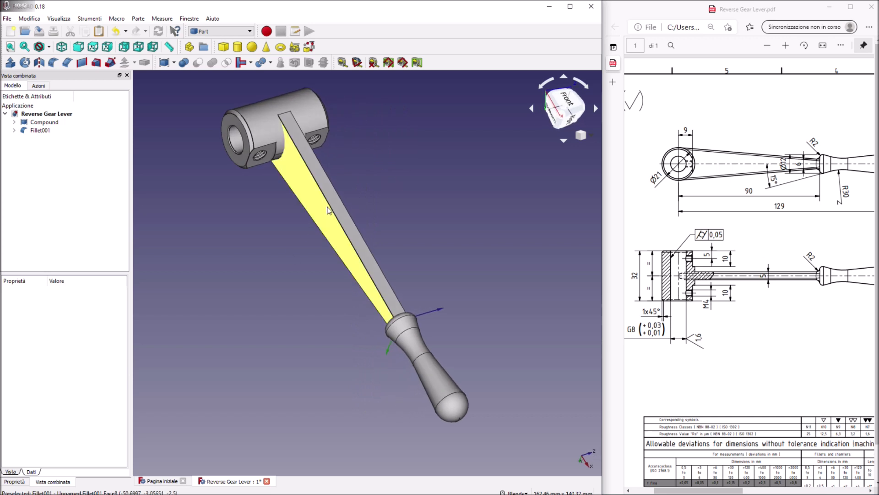
left_click(330, 207)
left_click(64, 65)
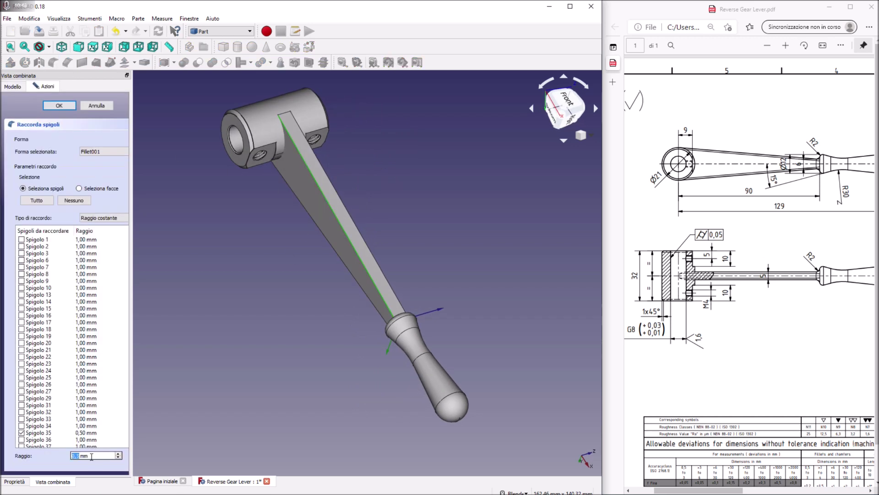
left_click(60, 105)
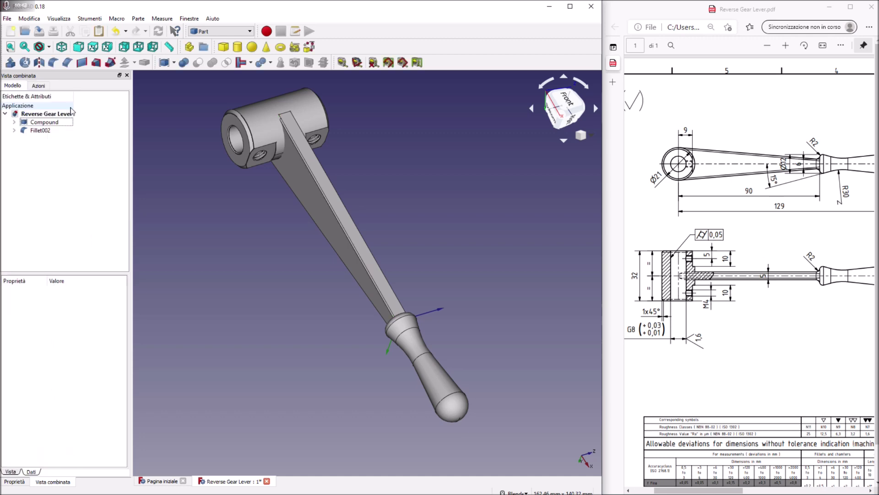
middle_click_drag(414, 173, 351, 207)
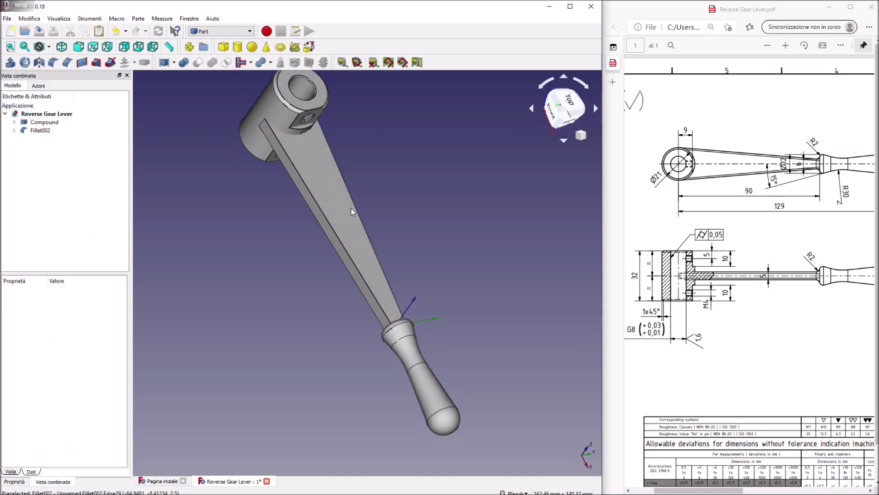
left_click(334, 232)
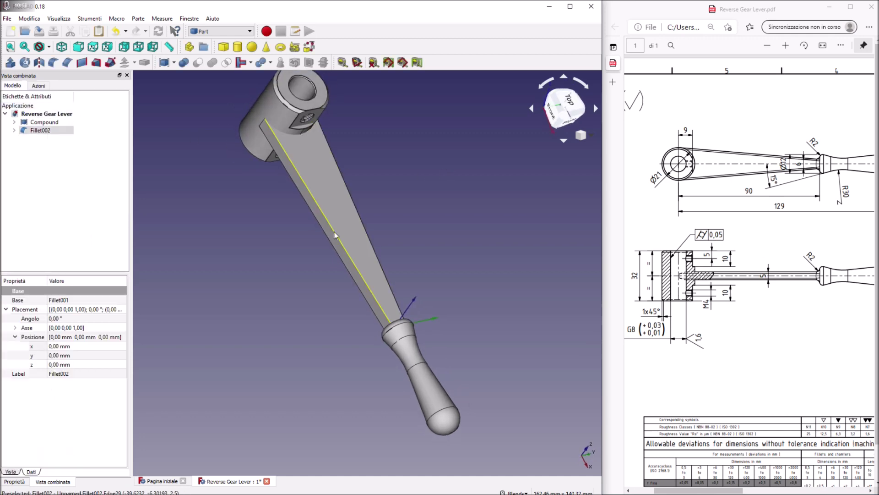
left_click(54, 64)
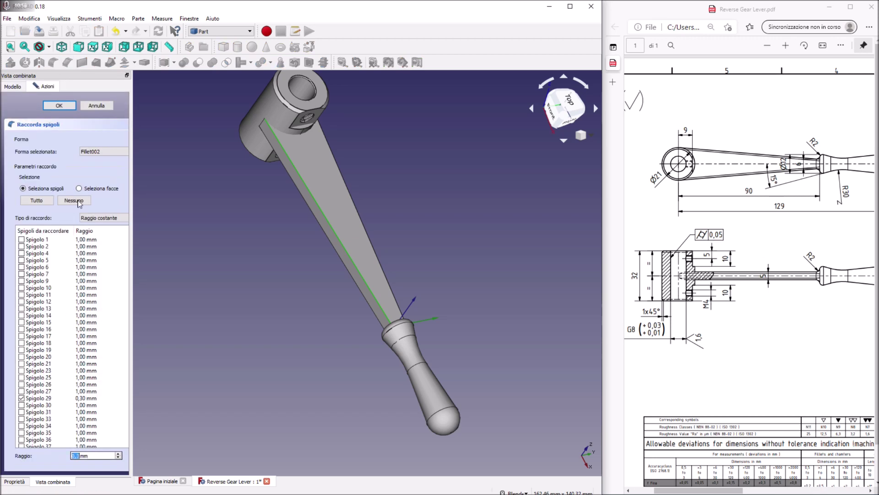
left_click(59, 107)
Make a compound from the filleted hub and arm body and inspect the lever from several sides.
middle_click_drag(277, 244, 313, 271)
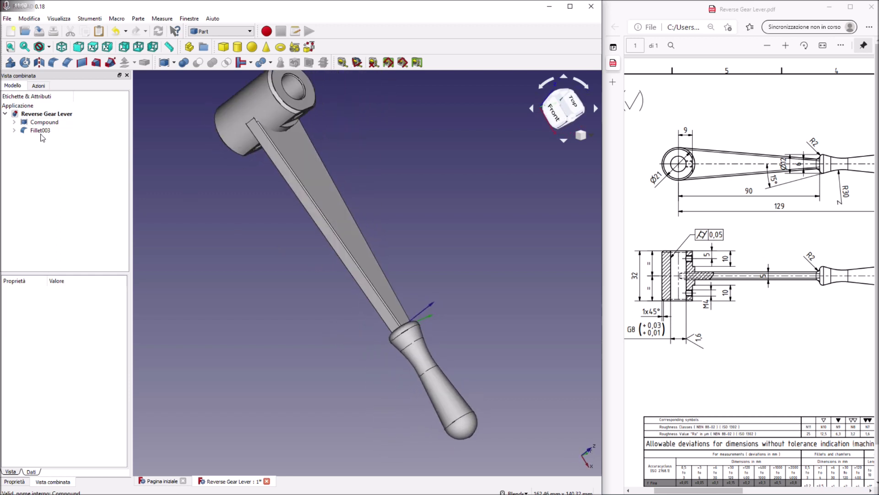
left_click(40, 132)
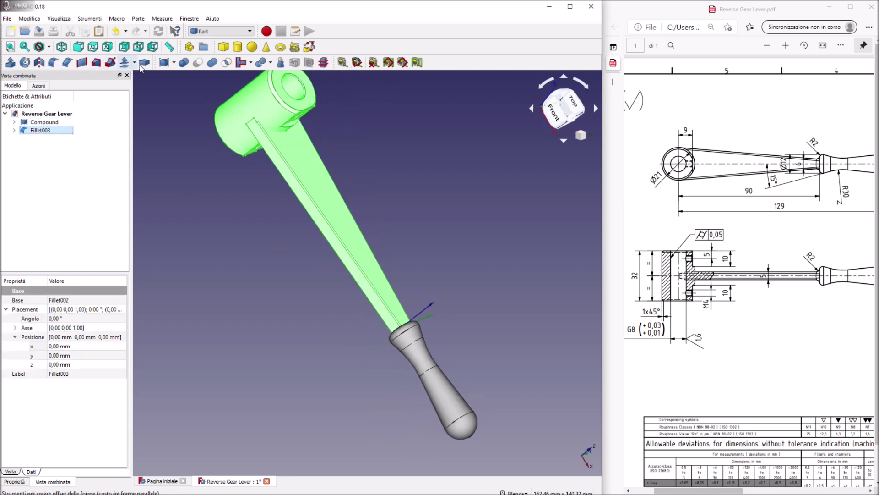
left_click(164, 62)
middle_click_drag(457, 169, 393, 218)
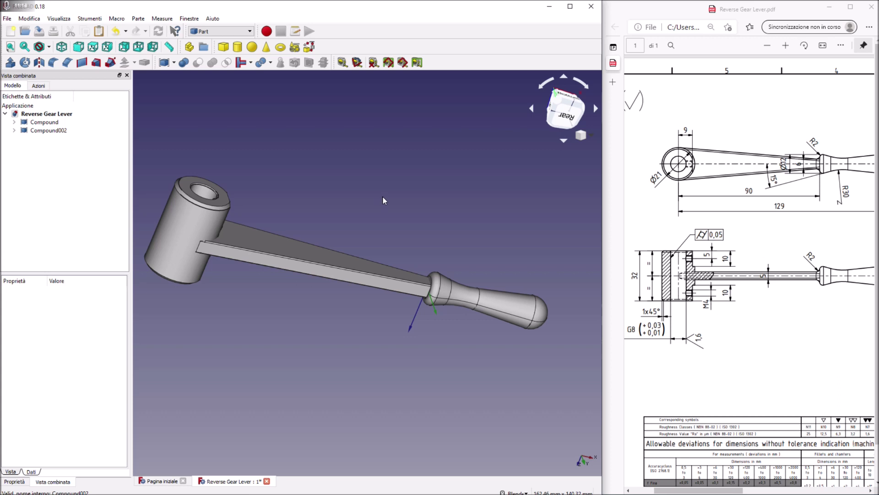
middle_click_drag(382, 196, 389, 202)
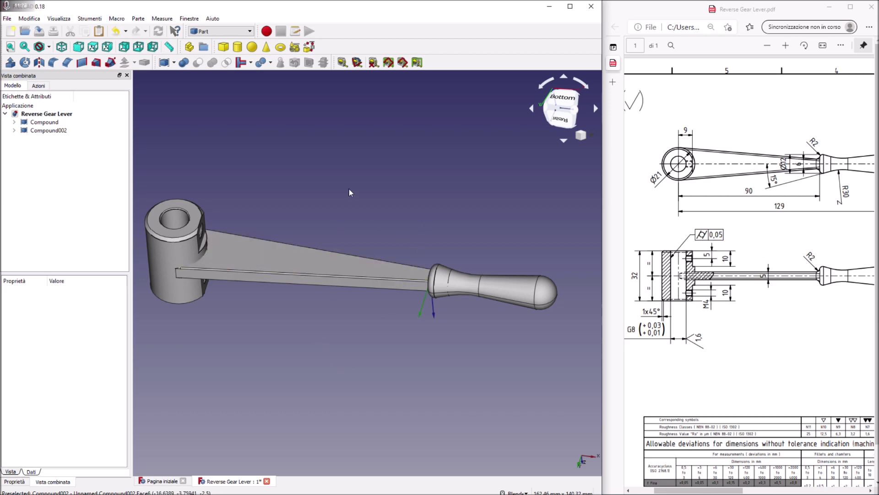
Try to fuse the hub-and-arm compound with the handle compound, and undo the attempt.
left_click(59, 132)
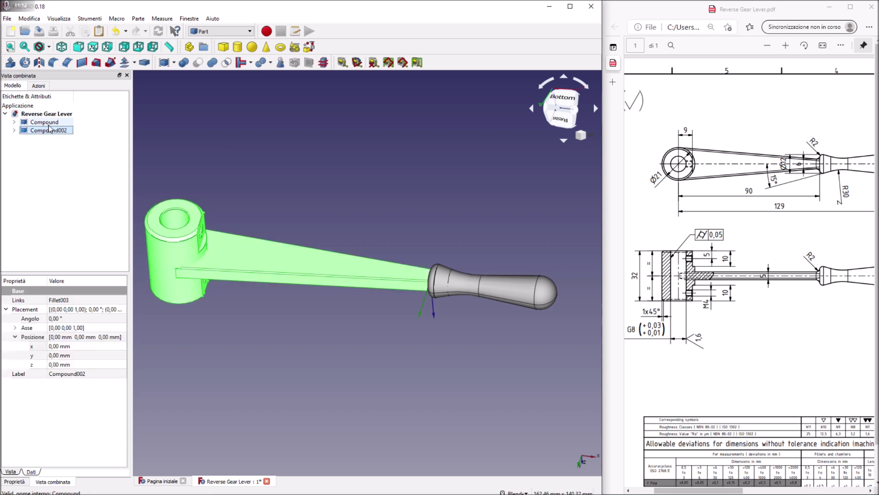
left_click(51, 122, "ctrl")
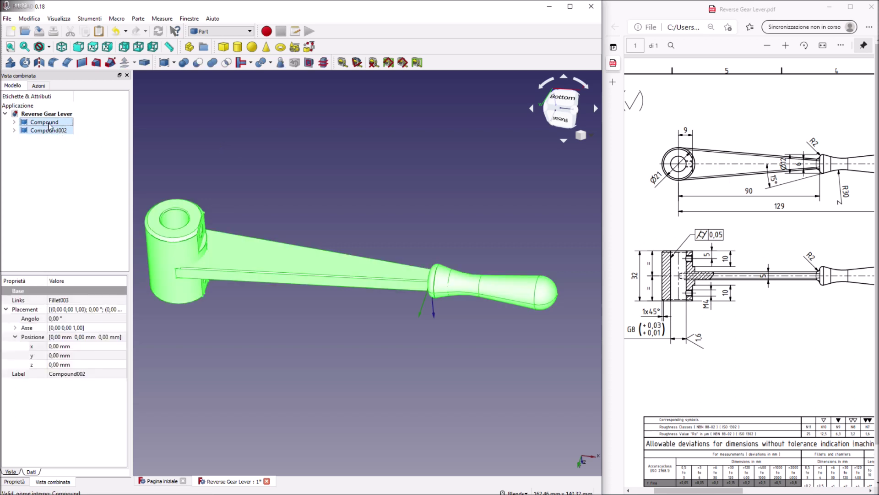
left_click(212, 64)
left_click(30, 18)
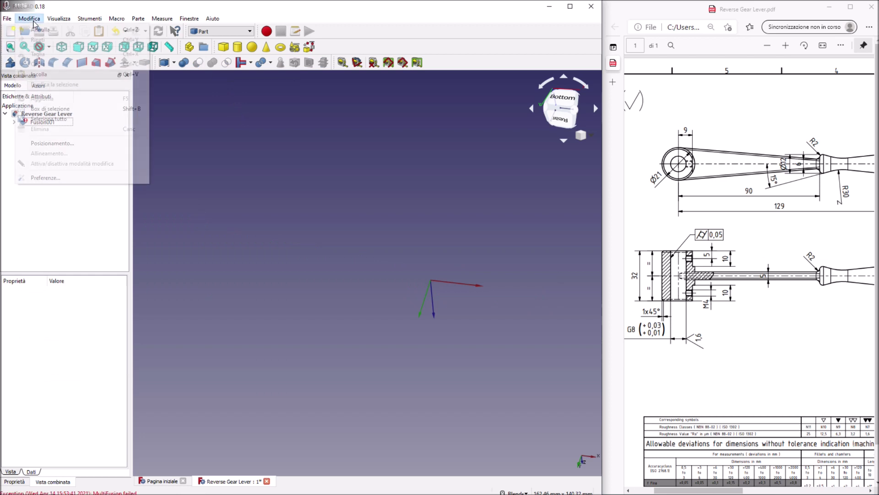
left_click(40, 29)
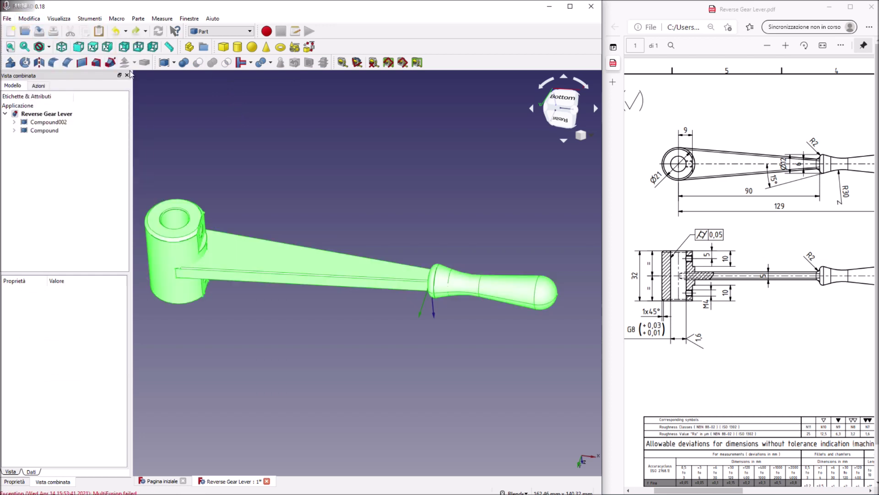
Try to unite the hub-and-arm compound with the handle compound using the Boolean union operation.
left_click(183, 65)
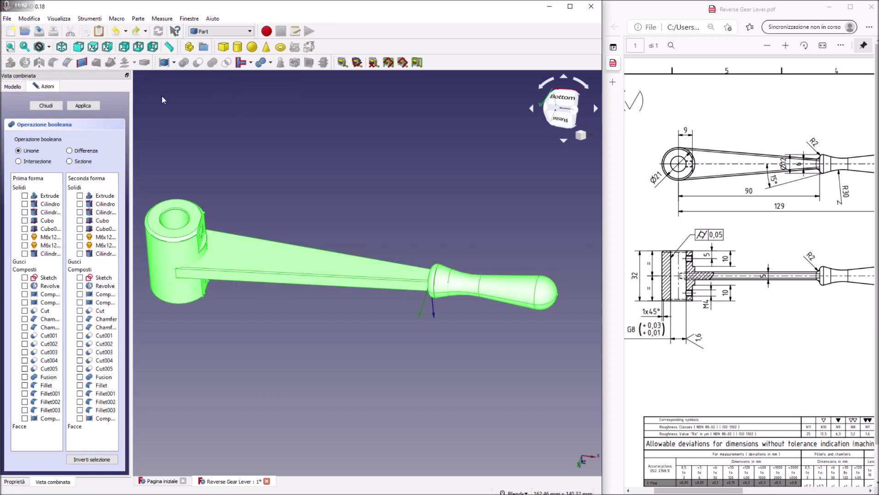
left_click(83, 106)
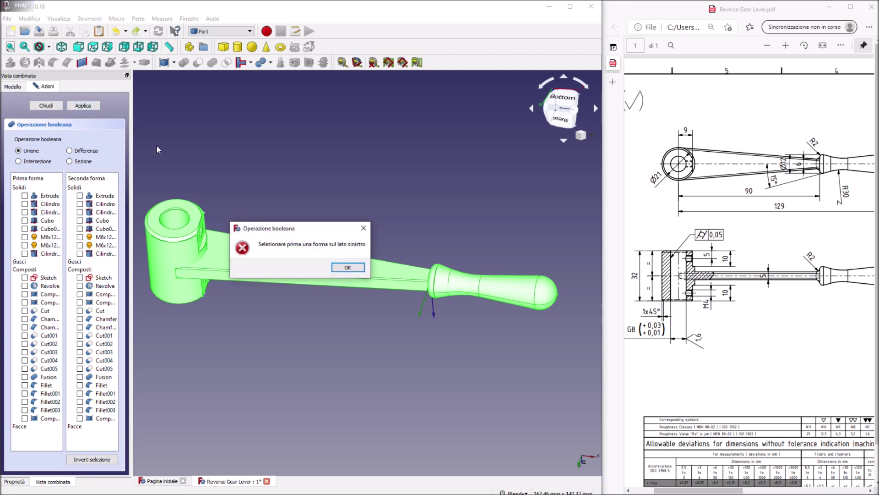
left_click(334, 268)
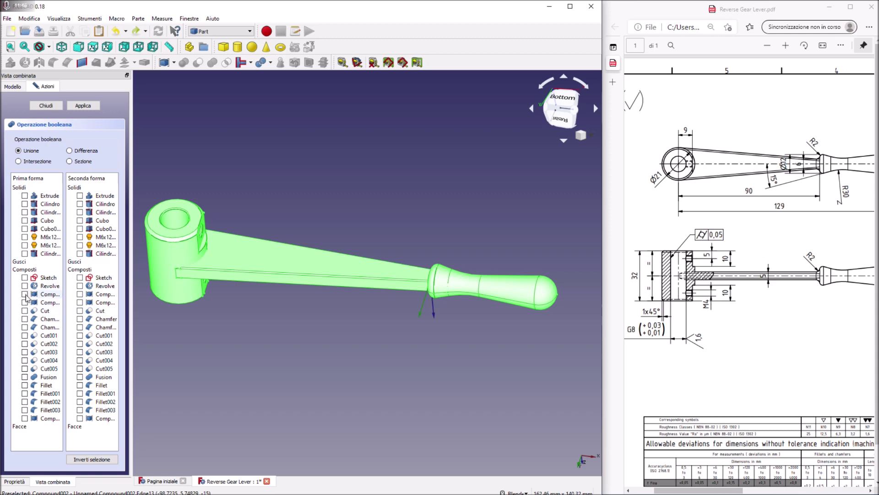
left_click(80, 303)
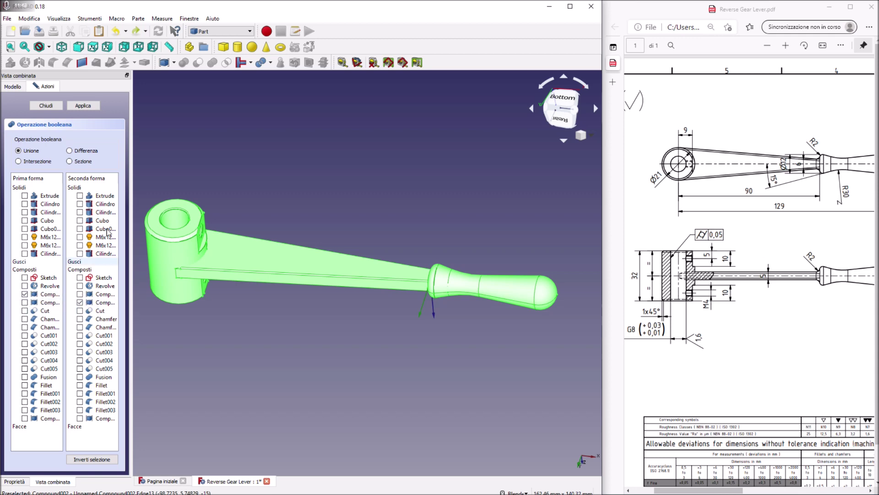
left_click(84, 106)
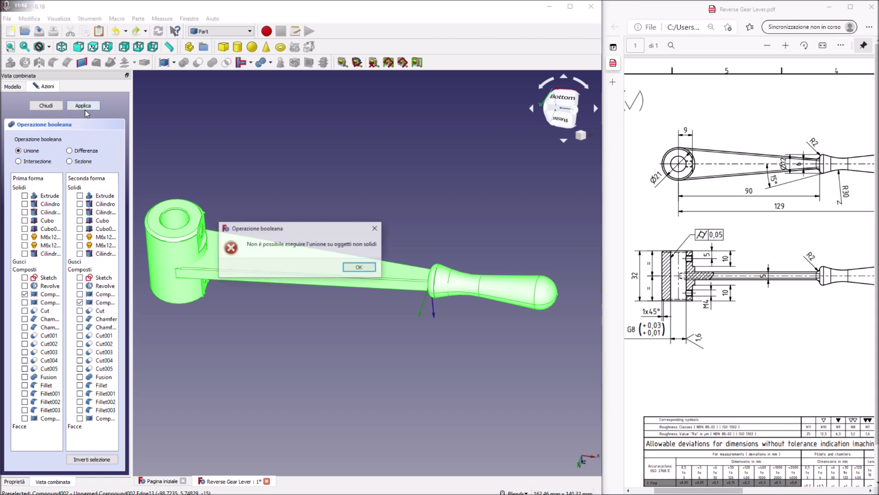
left_click(363, 270)
left_click(402, 377)
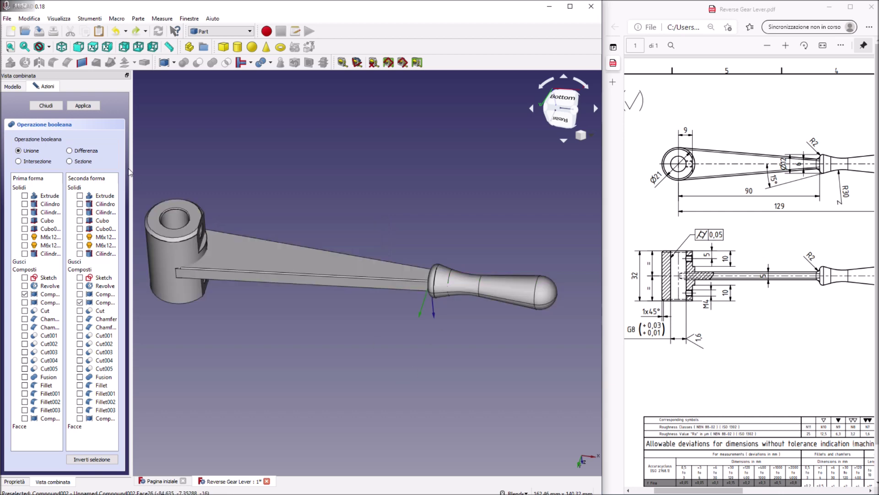
left_click(51, 106)
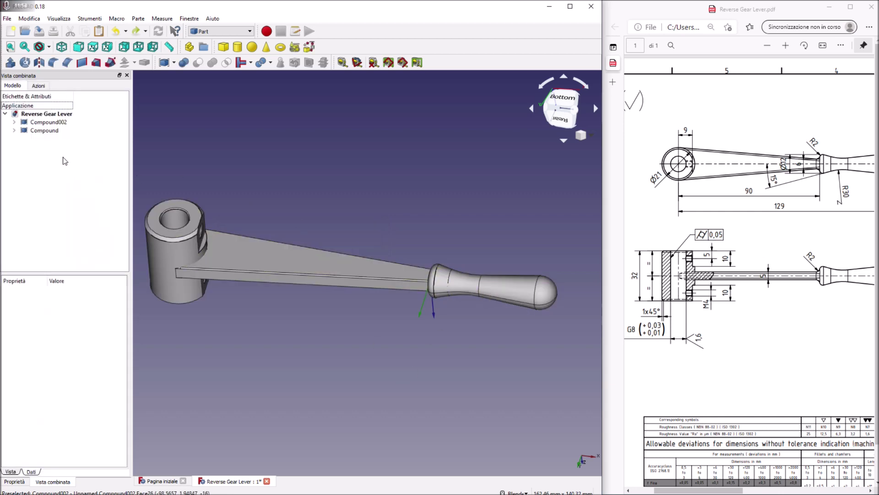
left_click(519, 304)
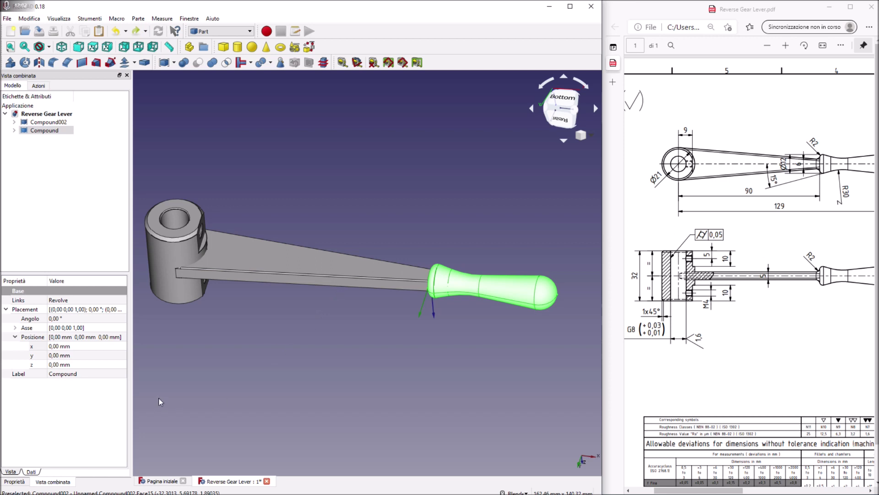
middle_click_drag(374, 358, 498, 312)
right_click(499, 312)
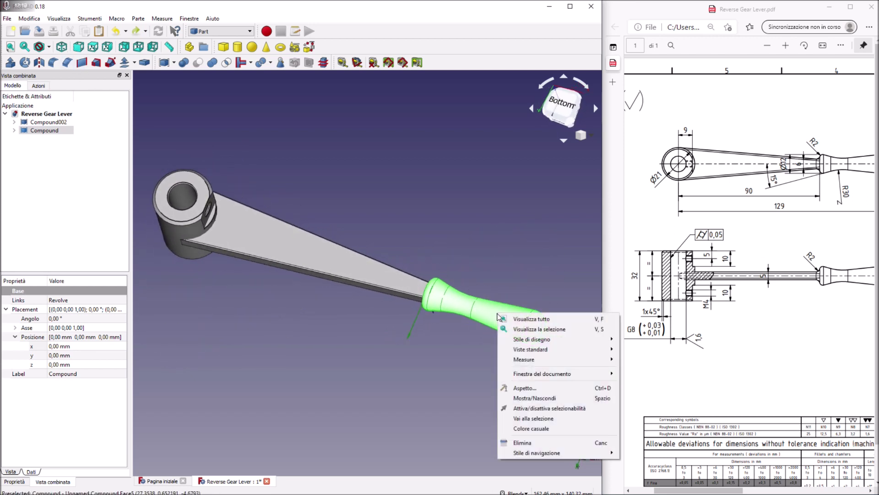
mouse_move(557, 349)
left_click(97, 23)
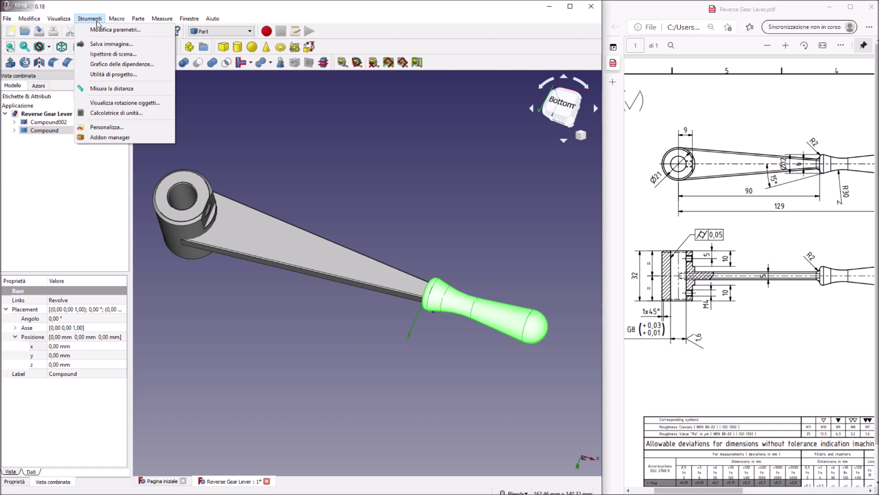
mouse_move(58, 22)
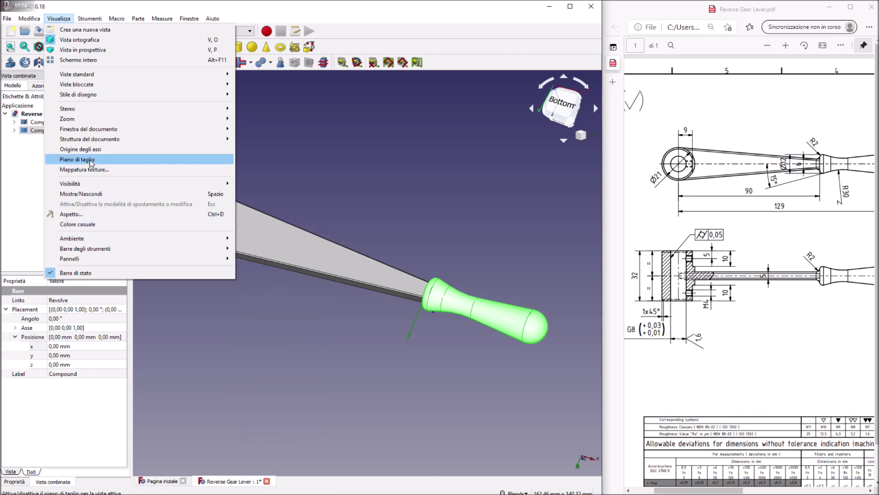
mouse_move(31, 21)
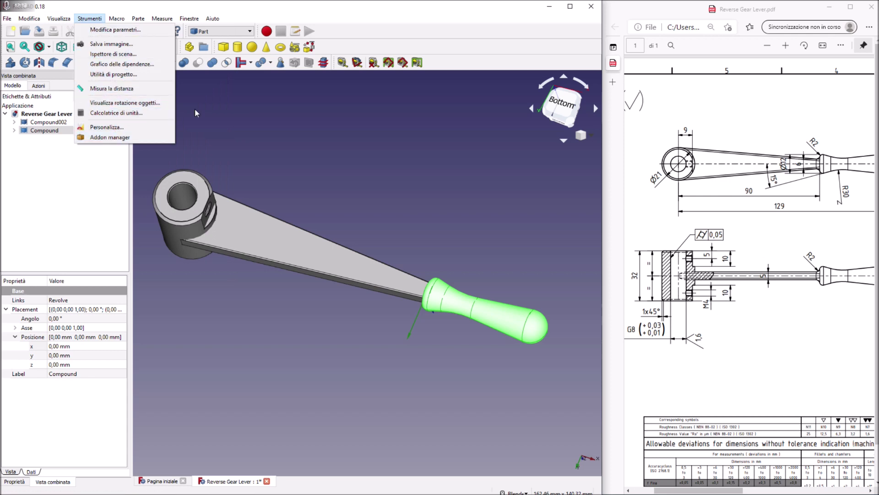
left_click(207, 104)
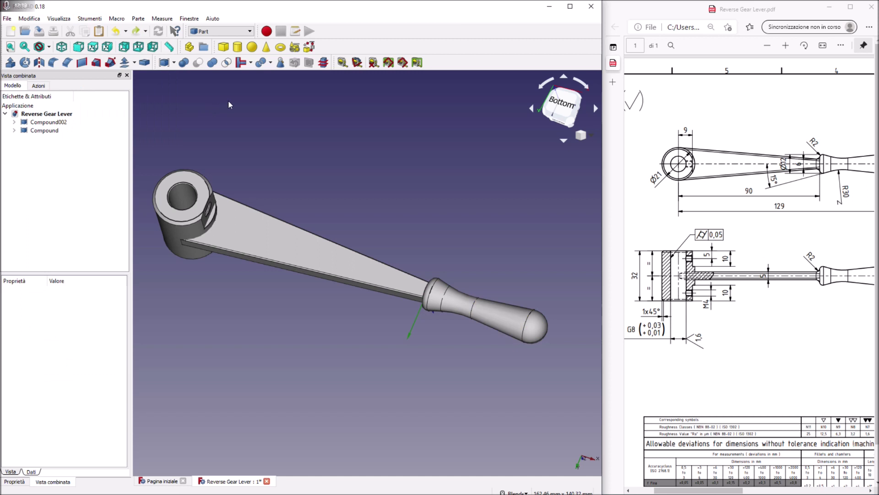
Join the hub-and-arm compound and the handle compound with the Boolean Fragments operation.
left_click(271, 64)
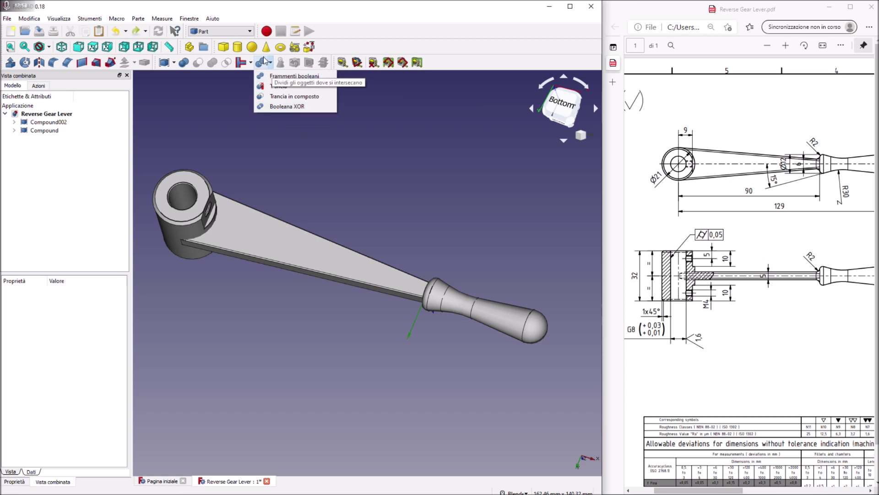
left_click(311, 165)
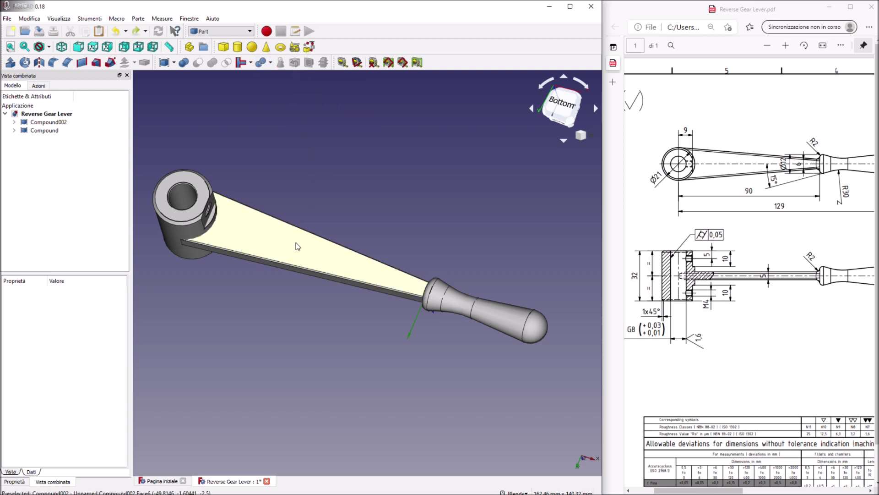
left_click(295, 245)
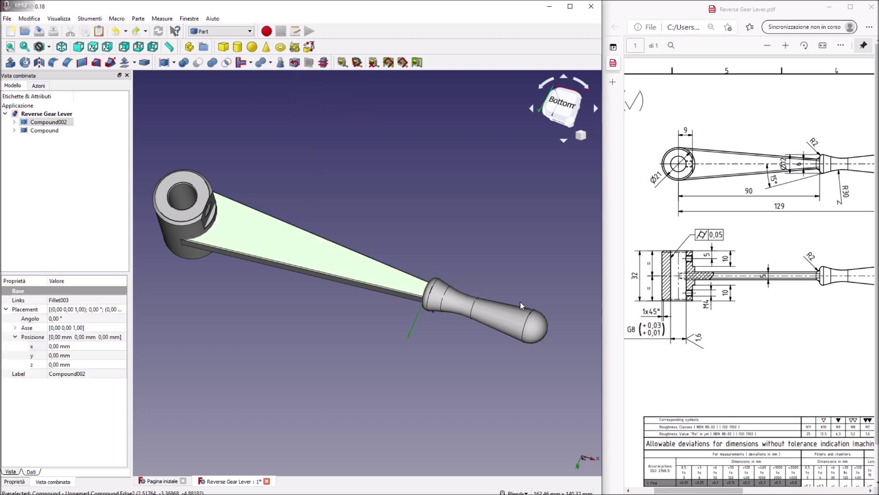
left_click(263, 65)
mouse_move(439, 191)
middle_mouse_down()
mouse_move(435, 126)
mouse_move(371, 169)
mouse_move(403, 206)
mouse_move(430, 197)
middle_mouse_up()
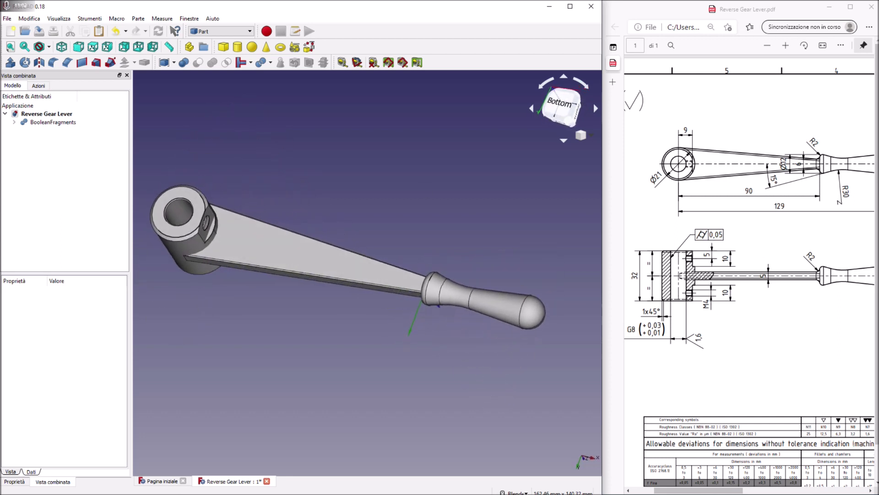
Make a compound from the Boolean fragments object and inspect the joined lever.
left_click(270, 64)
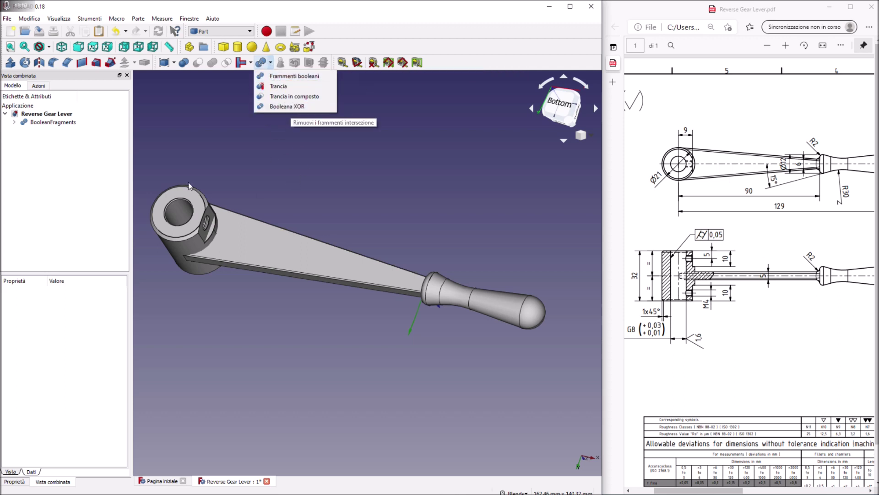
left_click(331, 176)
middle_click_drag(331, 176, 331, 202)
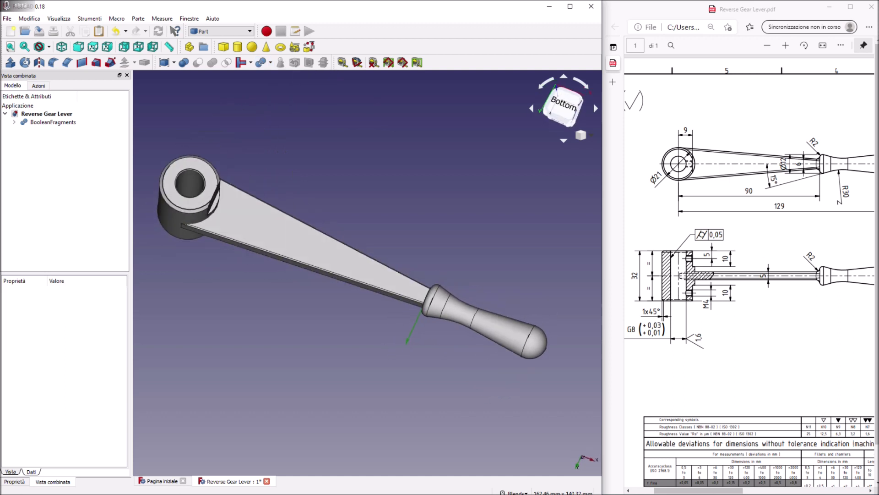
left_click(50, 122)
left_click(165, 63)
middle_click_drag(295, 344, 425, 306)
middle_click_drag(271, 302, 265, 350)
Rename the new compound as Reverse Gear Lever.
left_click(35, 122)
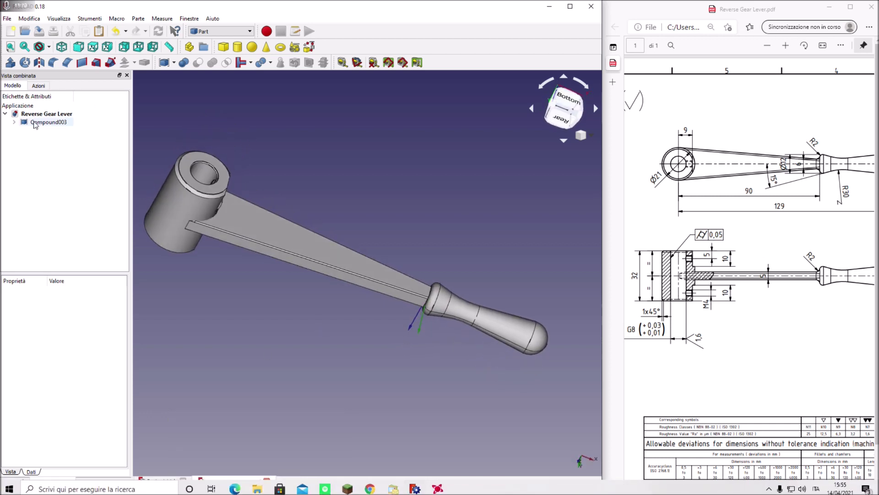
left_click(35, 122)
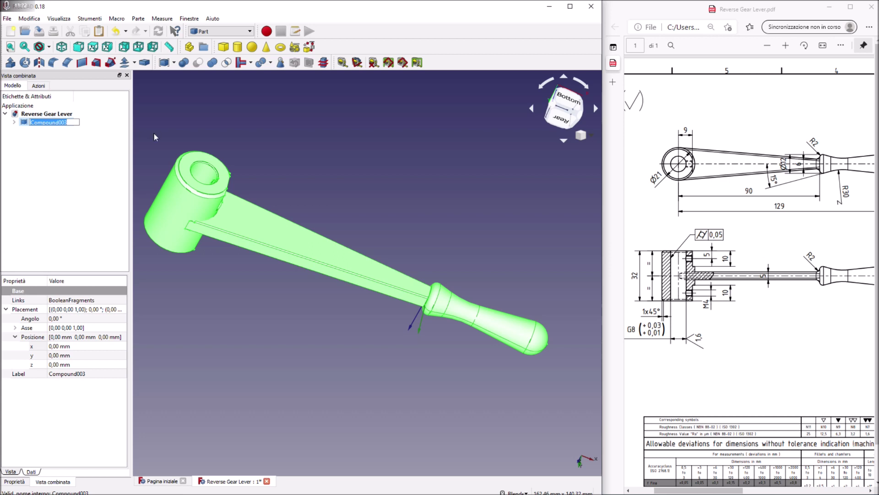
type("Reverse Gear Lever")
left_click(315, 110)
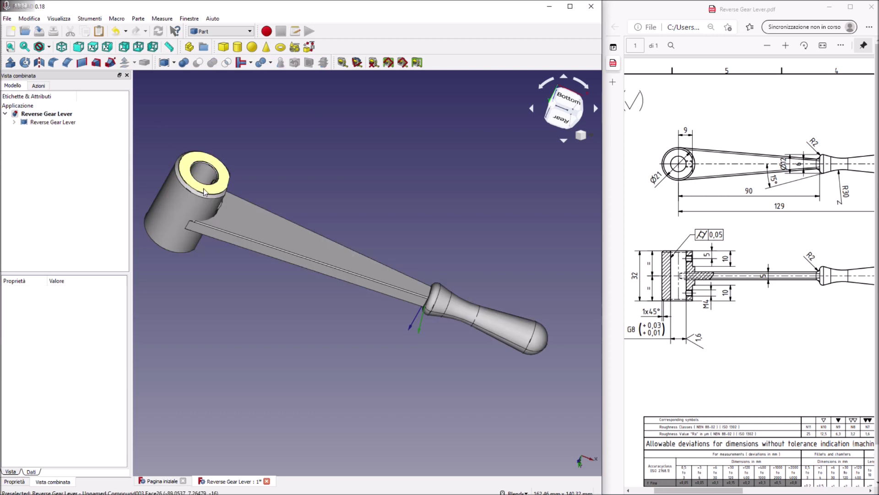
Set the material in the lever's appearance properties to Alluminio and view the result from another angle.
left_click(250, 226)
right_click(251, 226)
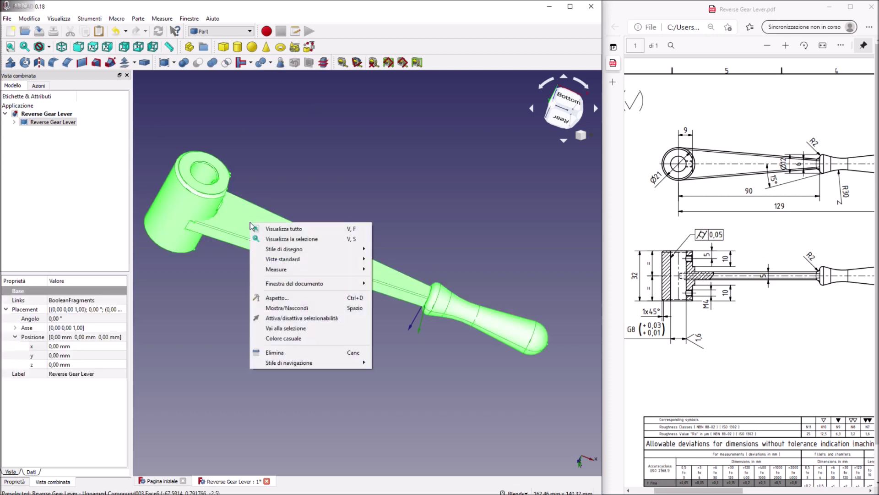
left_click(286, 294)
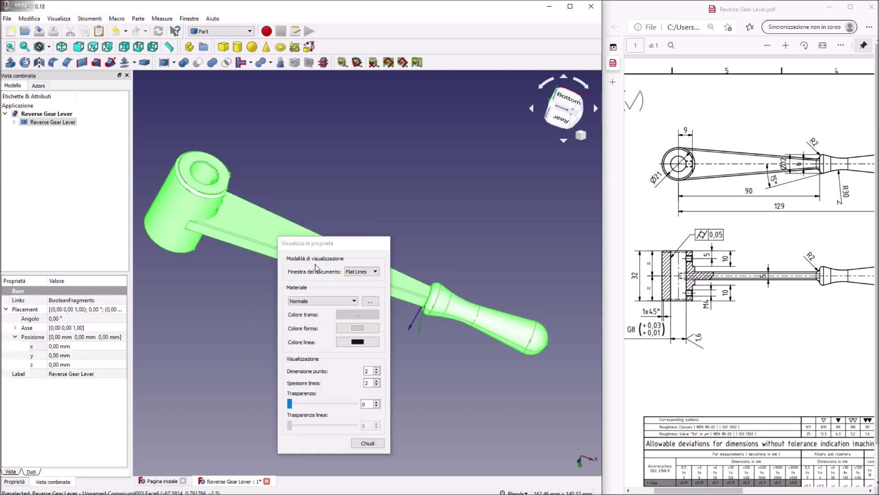
left_click(323, 301)
scroll(327, 339, "down", 3)
scroll(327, 339, "up", 3)
left_click(311, 314)
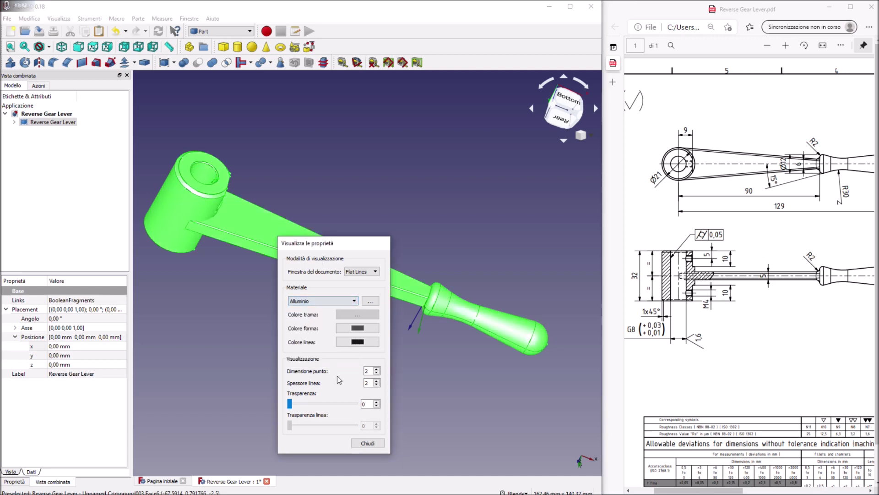
left_click(367, 442)
left_click(407, 265)
middle_click_drag(406, 263, 350, 261)
Switch to File Explorer and open Assembly.pdf from the folder Doppio motore a vapore verticale con retromarcia.
mouse_move(201, 492)
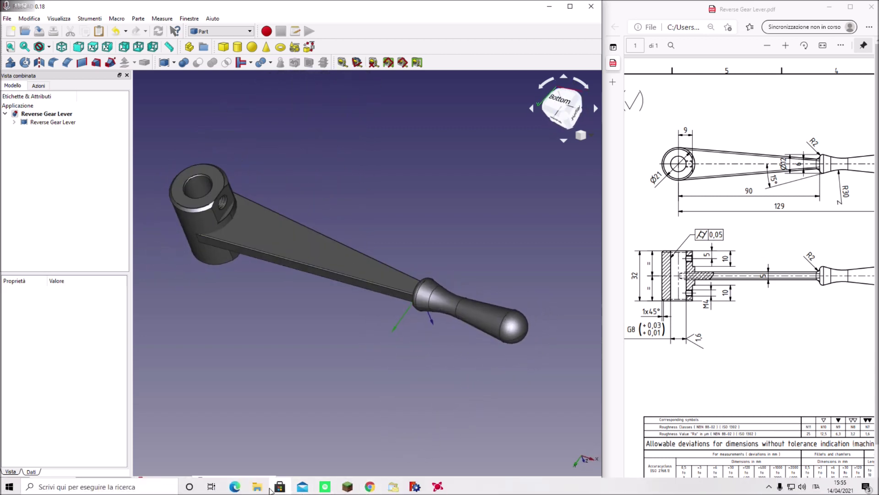
mouse_move(259, 491)
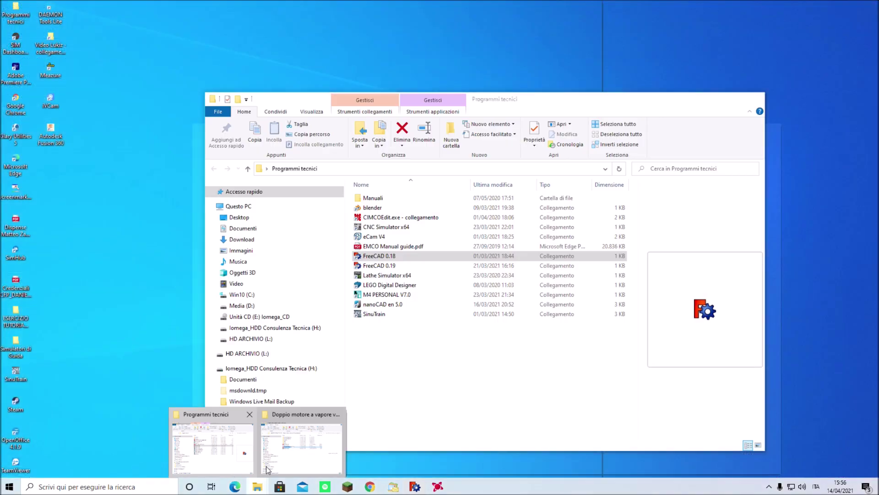
left_click(292, 461)
double_click(392, 258)
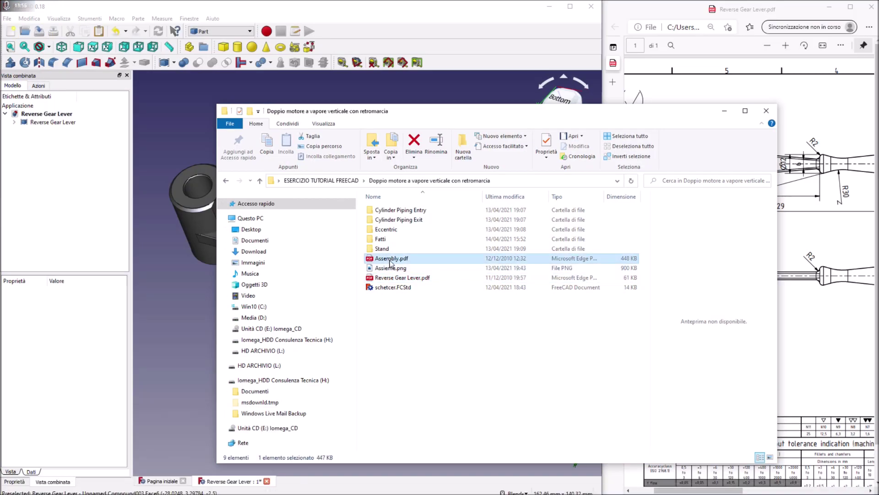
Examine the enlarged assembly drawing and its parts list for the lever's item number, and place the drawing beside the model.
left_click_drag(673, 11, 274, 0)
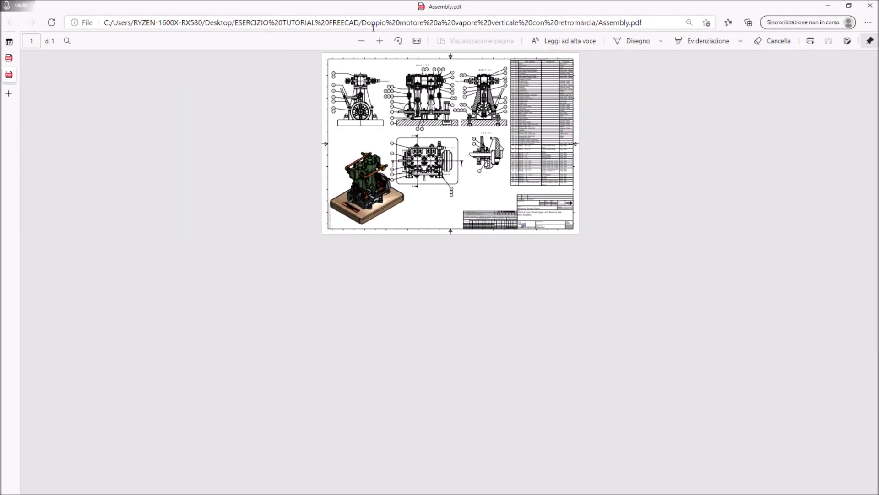
left_click(380, 42)
left_click(380, 42)
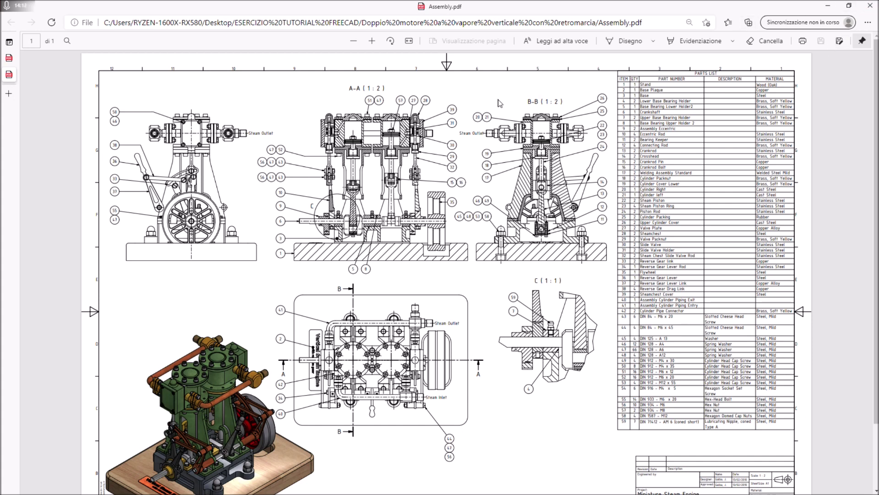
left_click(849, 8)
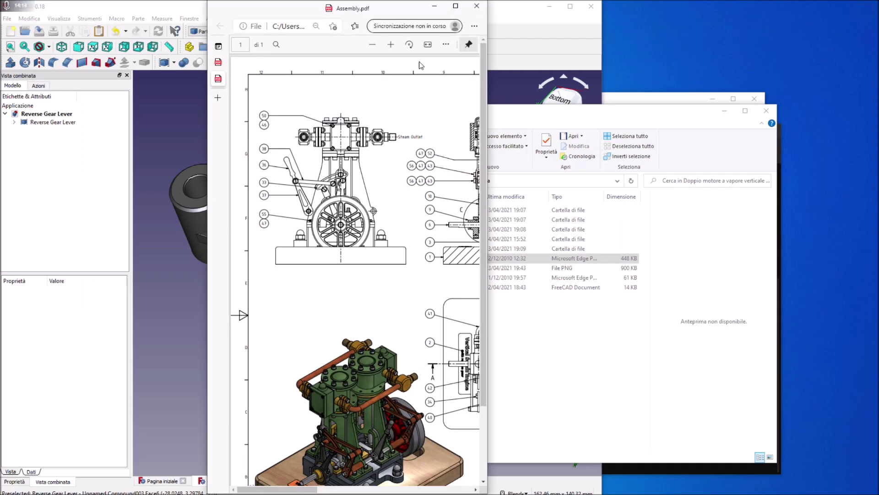
left_click_drag(388, 7, 796, 7)
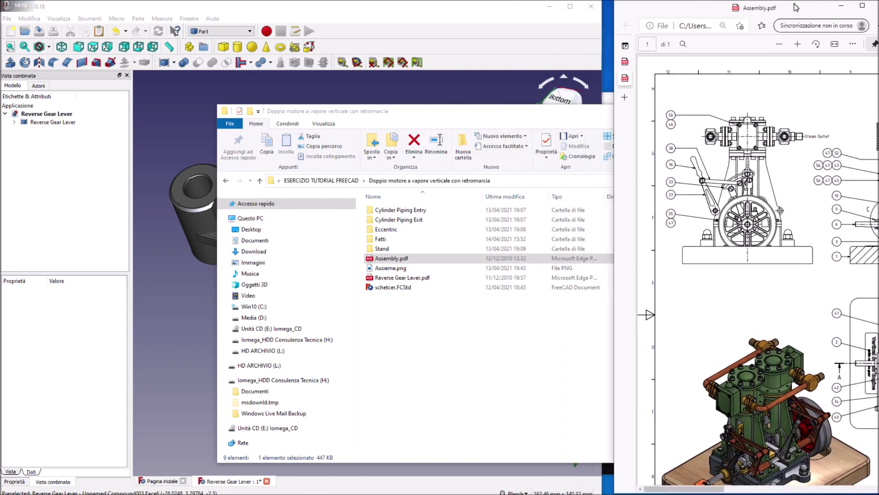
Switch back to FreeCAD and rename the lever compound as ITEM 37 Reverse Gear Lever.
left_click(174, 292)
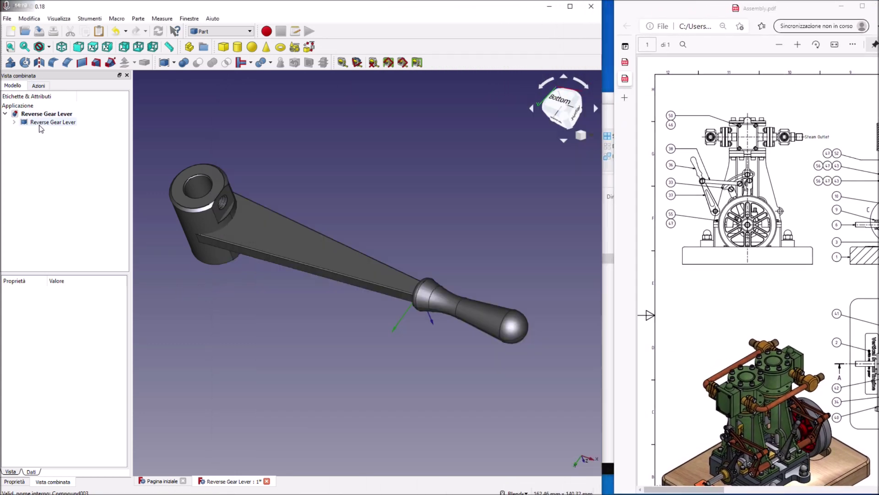
left_click(40, 124)
left_click(32, 123)
left_click(32, 122)
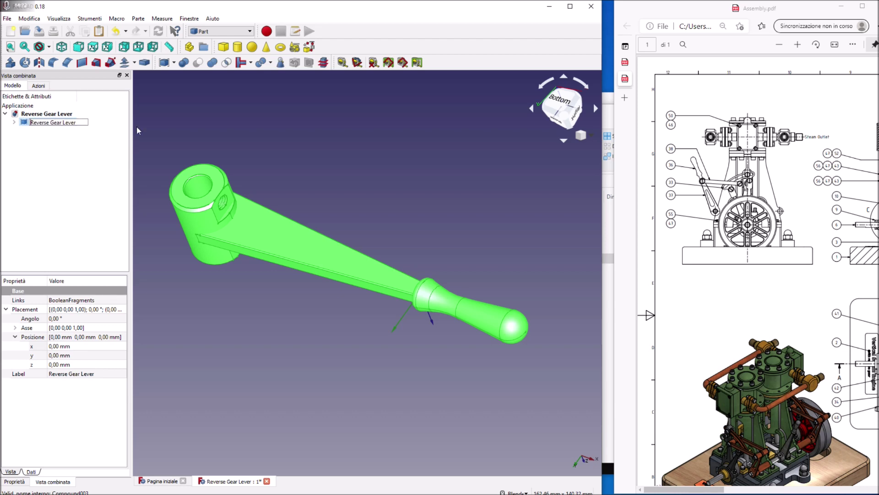
type("ITEM 37")
key("Return")
left_click(274, 149)
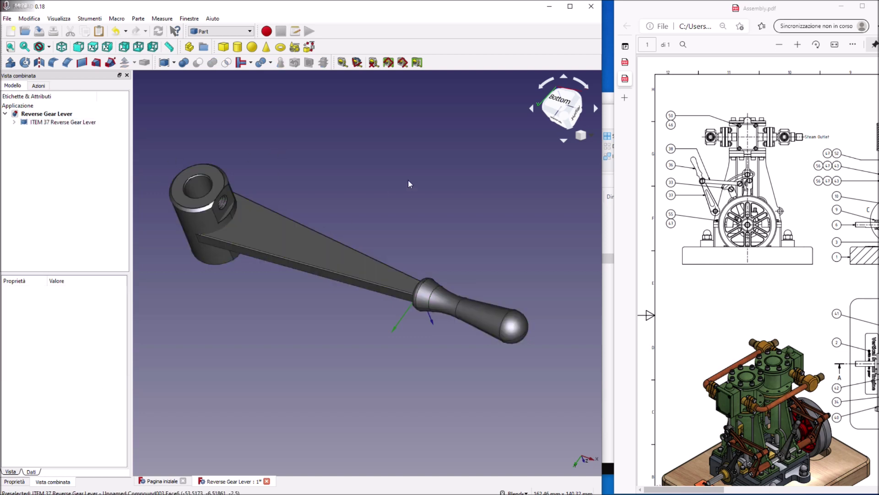
Save the Reverse Gear Lever document.
left_click(40, 33)
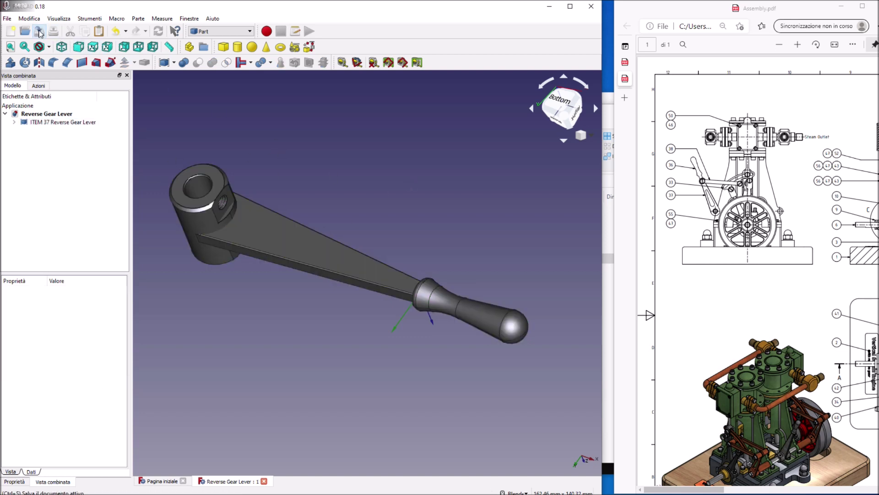
left_click(7, 18)
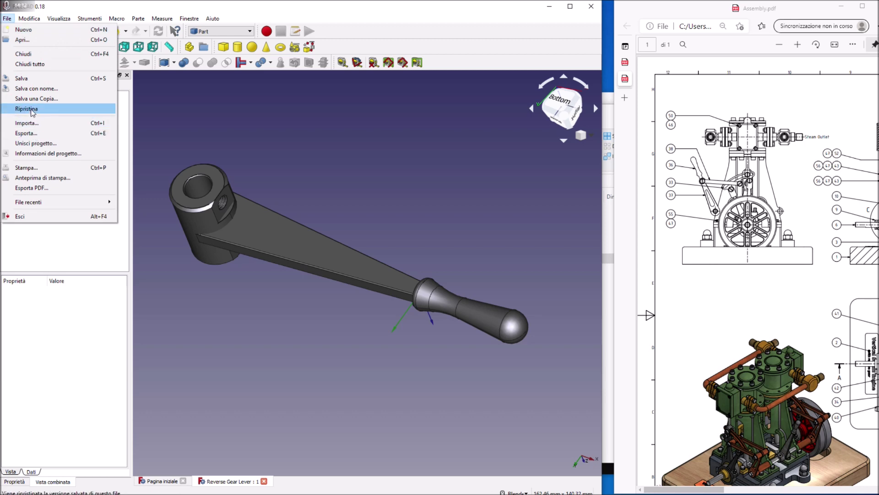
left_click(32, 90)
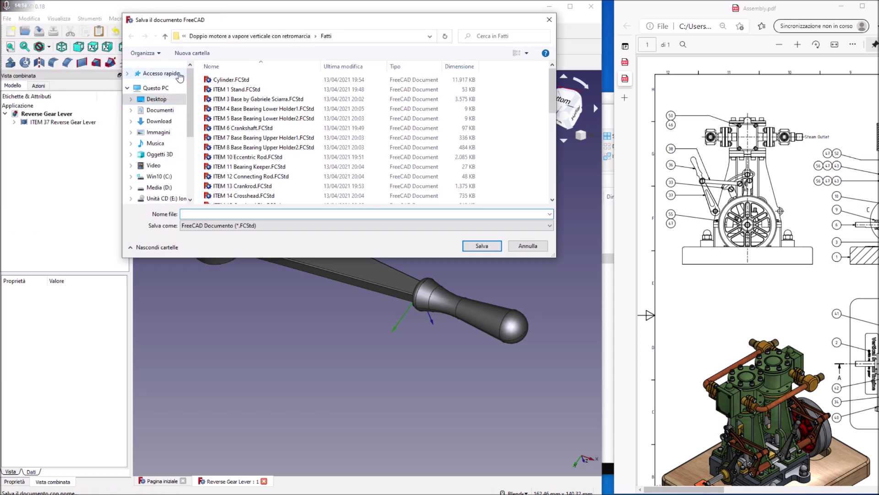
left_click(549, 19)
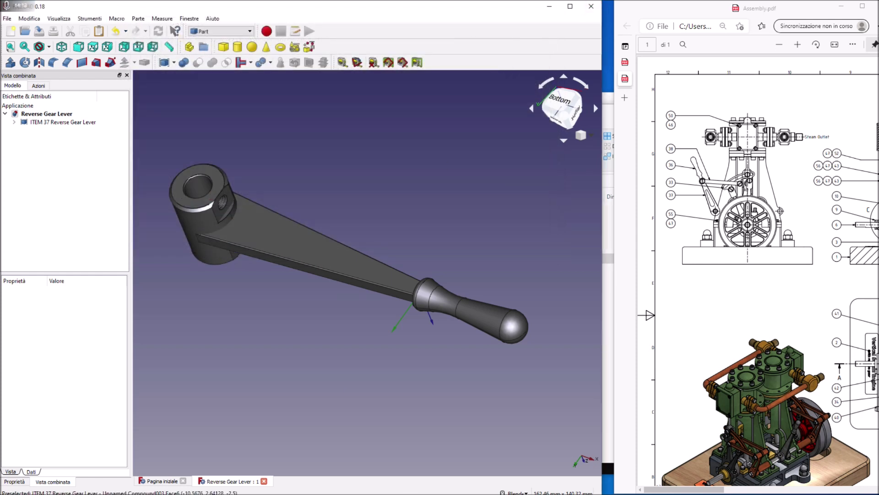
Close the lever document, switch to File Explorer and open the Fatti folder in a maximized window.
left_click(264, 481)
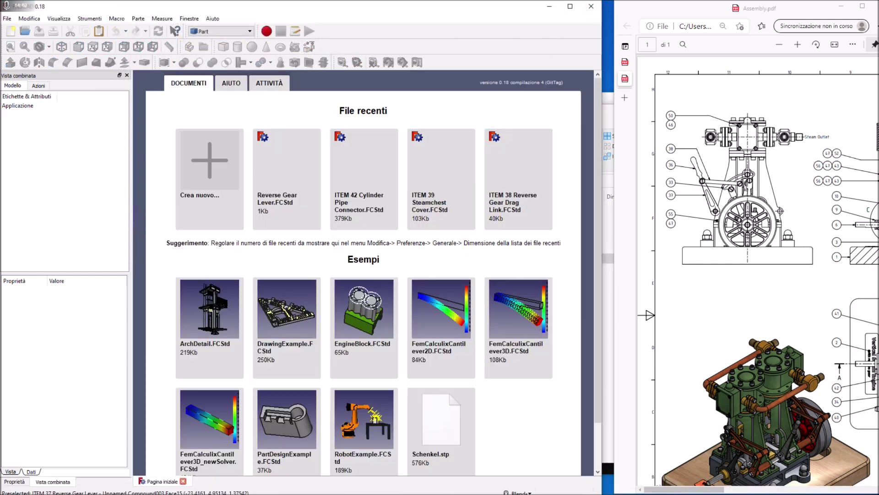
mouse_move(270, 485)
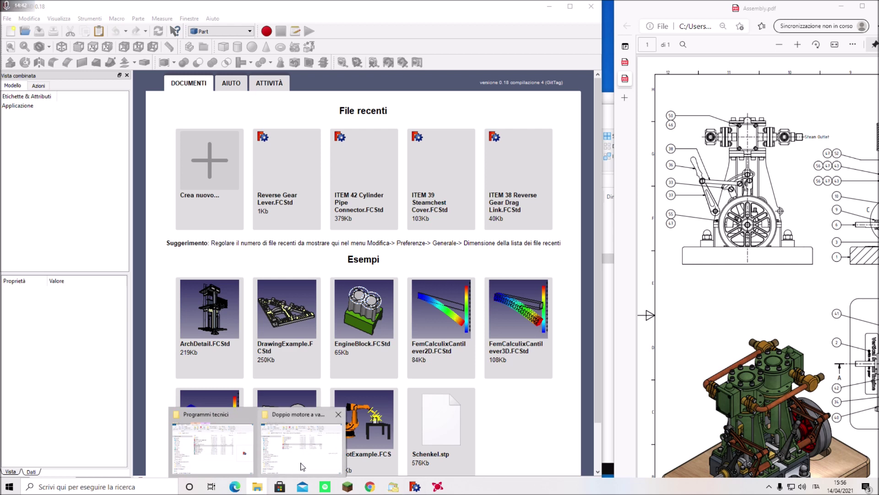
left_click(302, 465)
double_click(380, 239)
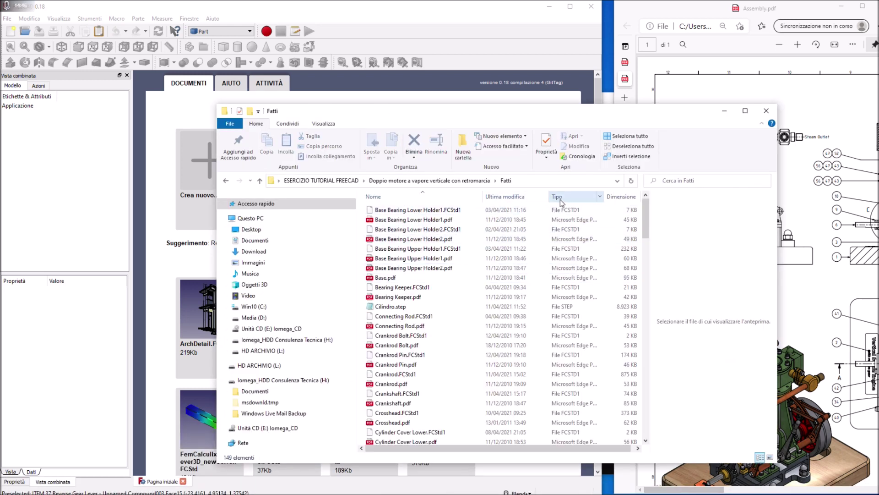
left_click(745, 111)
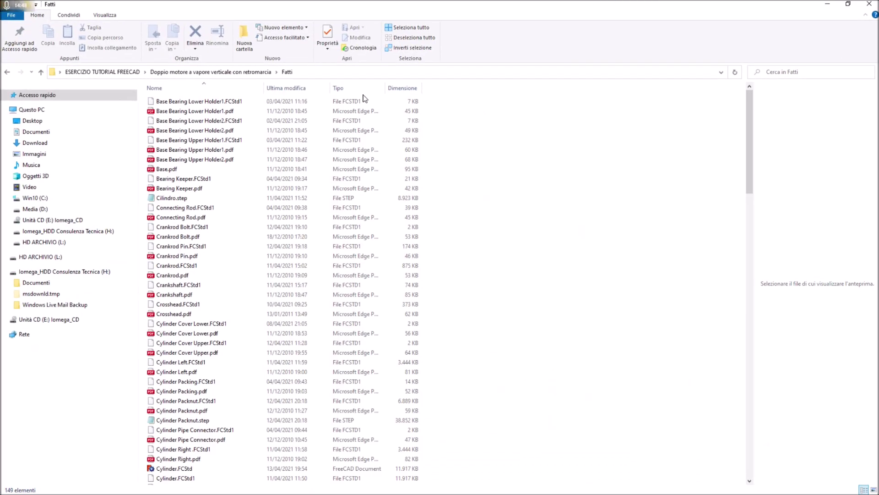
Sort the Fatti folder by file type and rename Reverse Gear Lever.FCStd as ITEM 37 Reverse Gear Lever.FCStd.
left_click(356, 88)
scroll(190, 173, "down", 20)
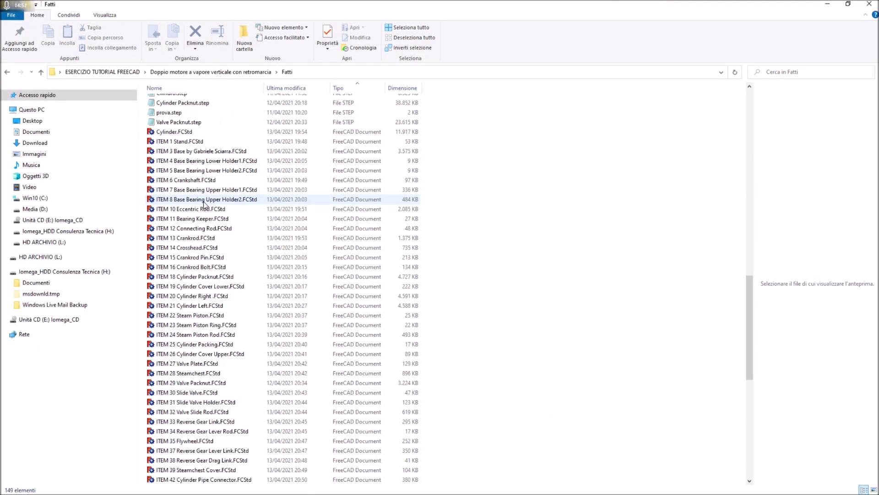
scroll(204, 204, "down", 2)
left_click(165, 433)
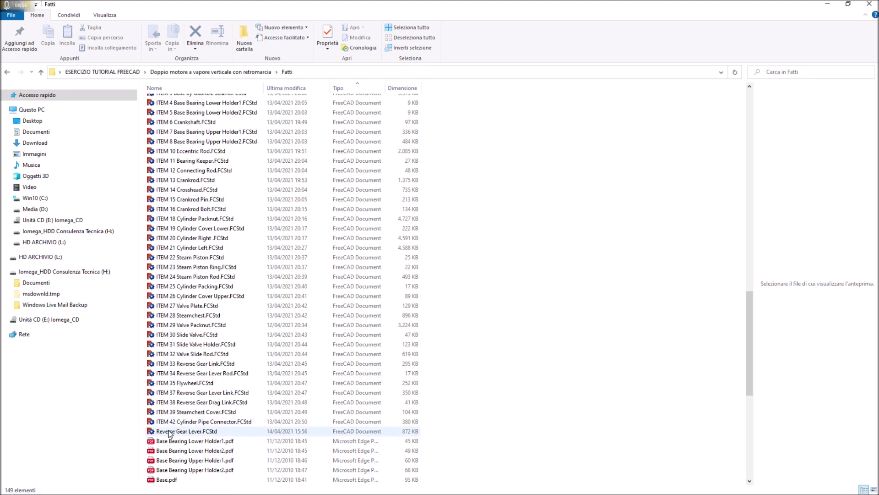
left_click(164, 433)
left_click(156, 432)
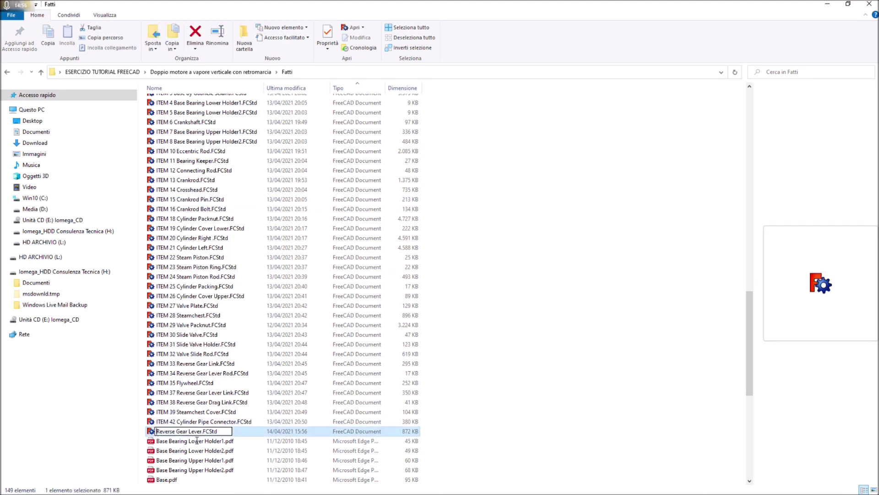
type("ITEM 37")
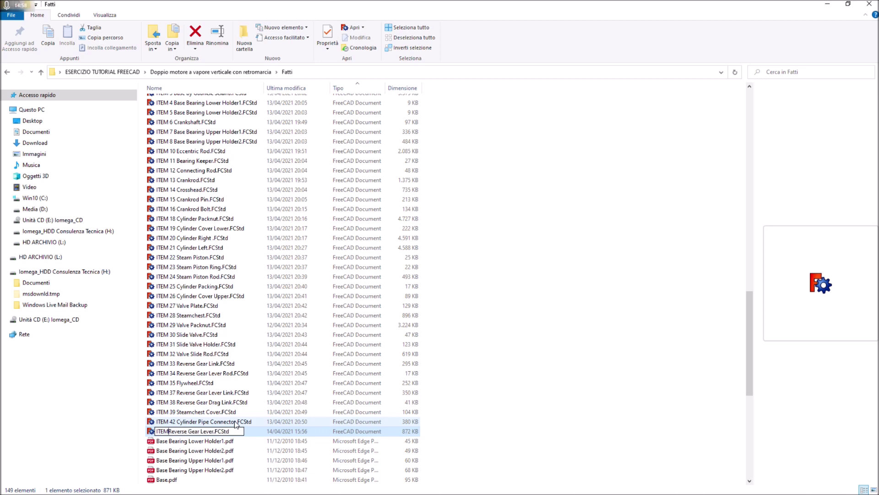
left_click(519, 321)
scroll(293, 325, "up", 4)
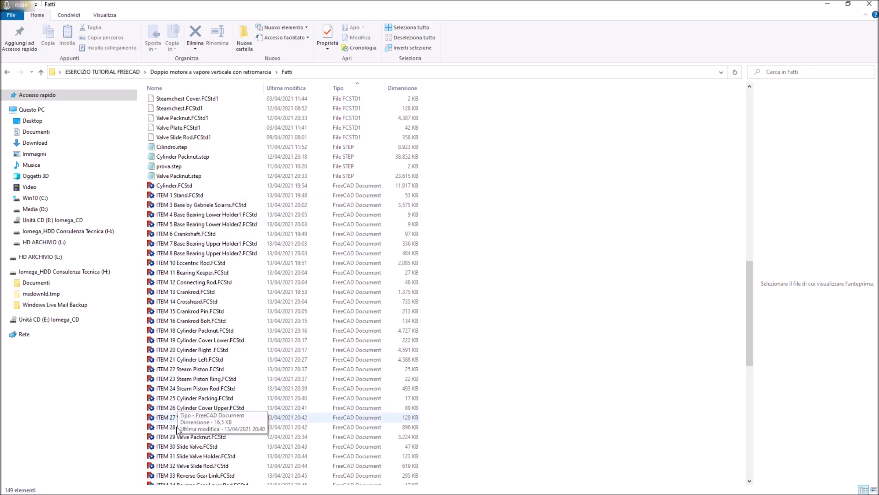
scroll(177, 439, "down", 4)
scroll(192, 222, "up", 2)
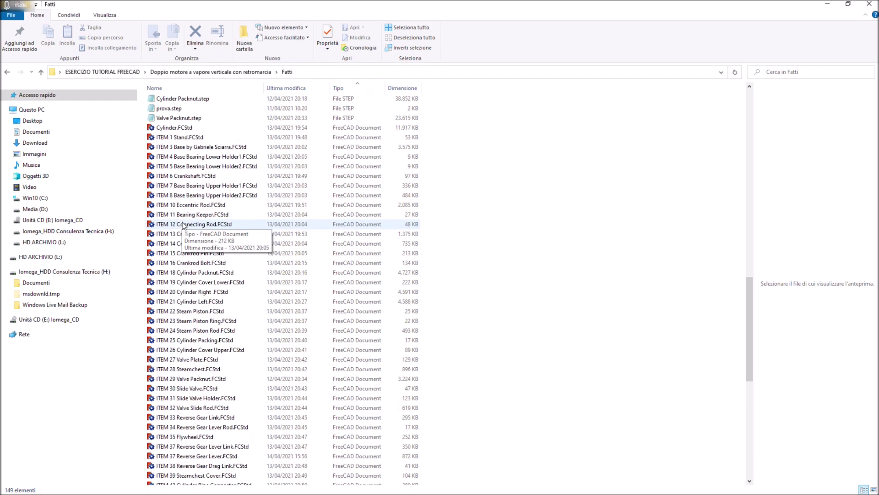
scroll(191, 336, "down", 2)
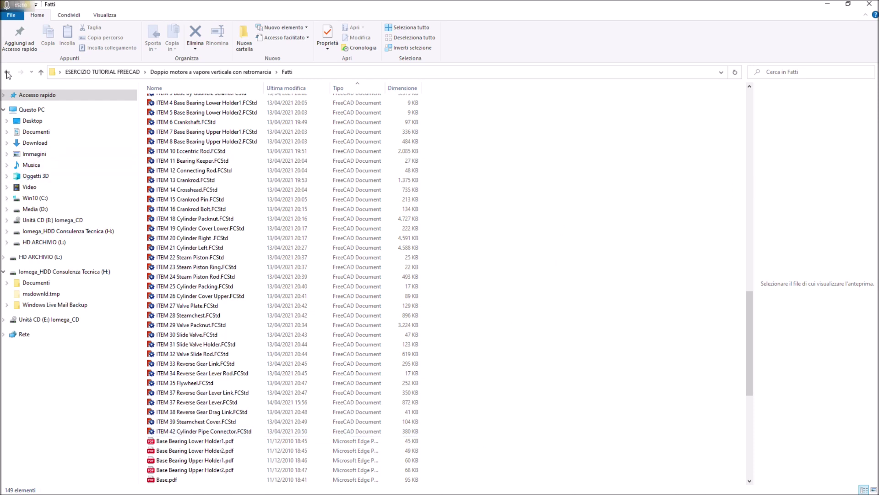
Go back to the parent folder, switch to Edge and view the Assembly.pdf drawing with its parts list enlarged.
left_click(41, 72)
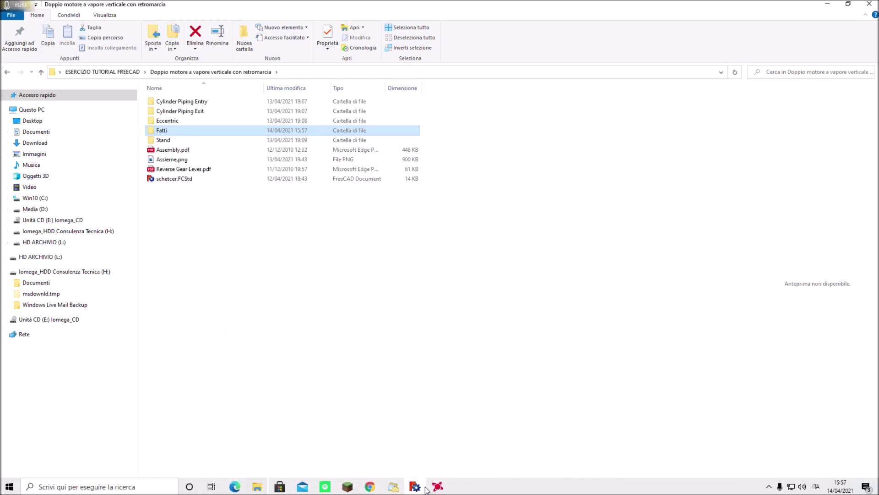
mouse_move(235, 487)
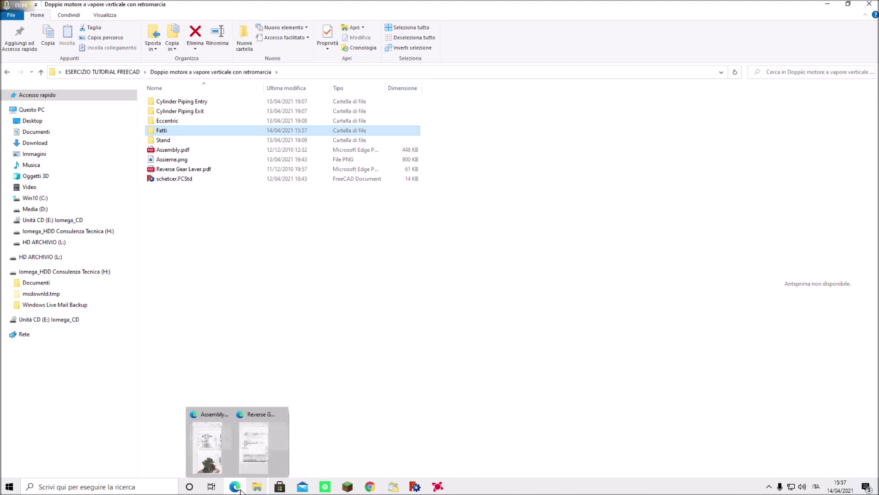
left_click(270, 439)
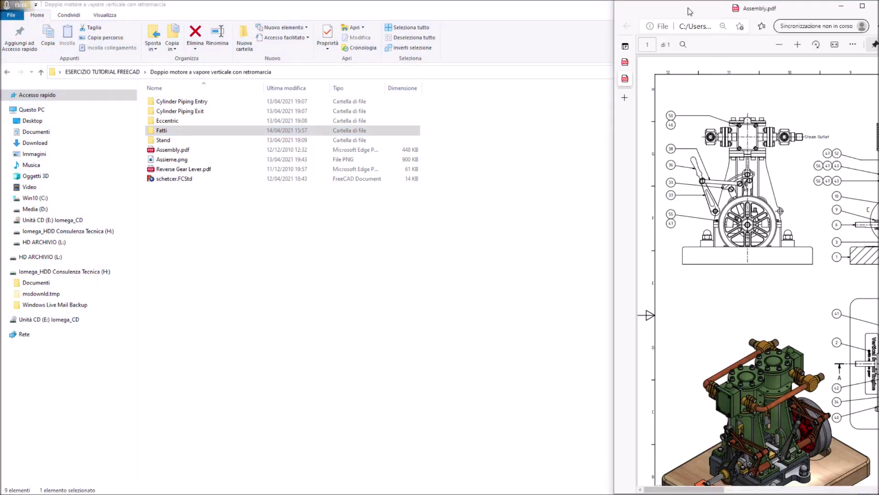
double_click(688, 8)
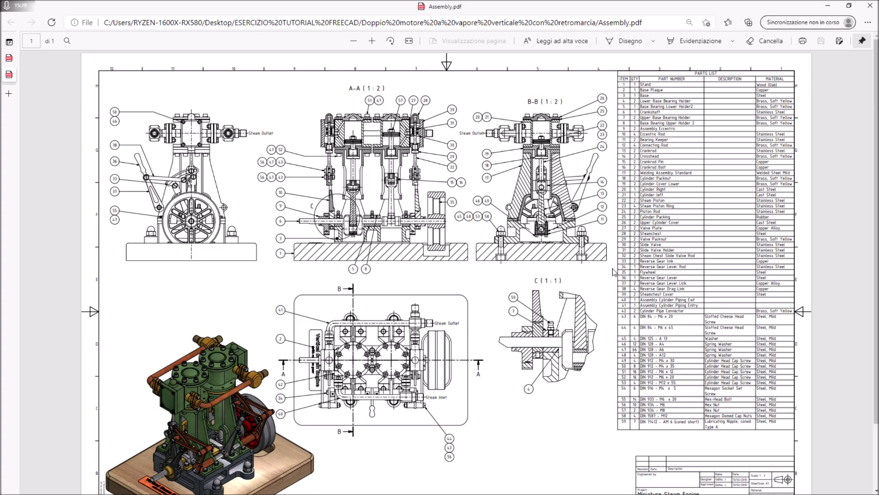
left_click(850, 6)
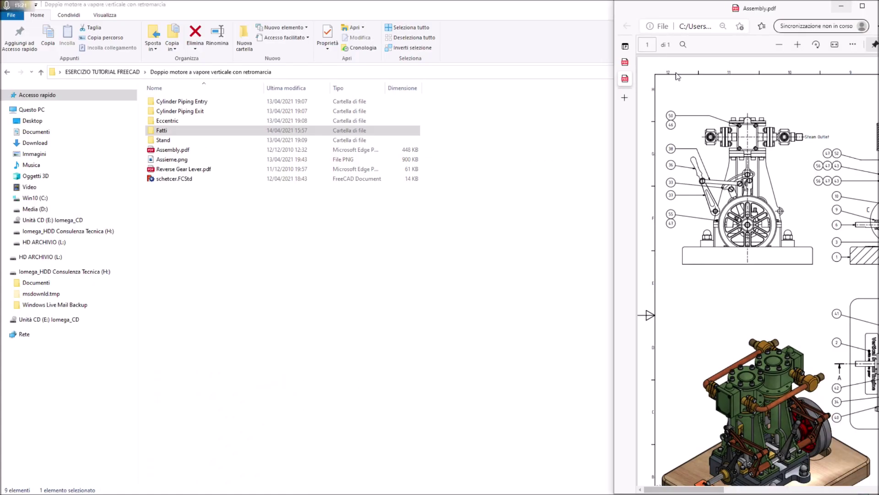
Open the Stand folder in File Explorer, sort it by type and view Assembly Standard.pdf at full window size.
double_click(166, 140)
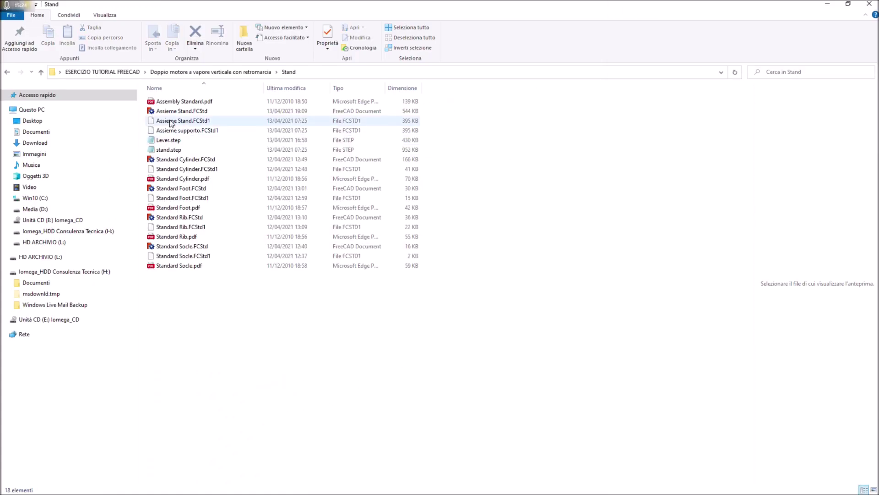
left_click(348, 88)
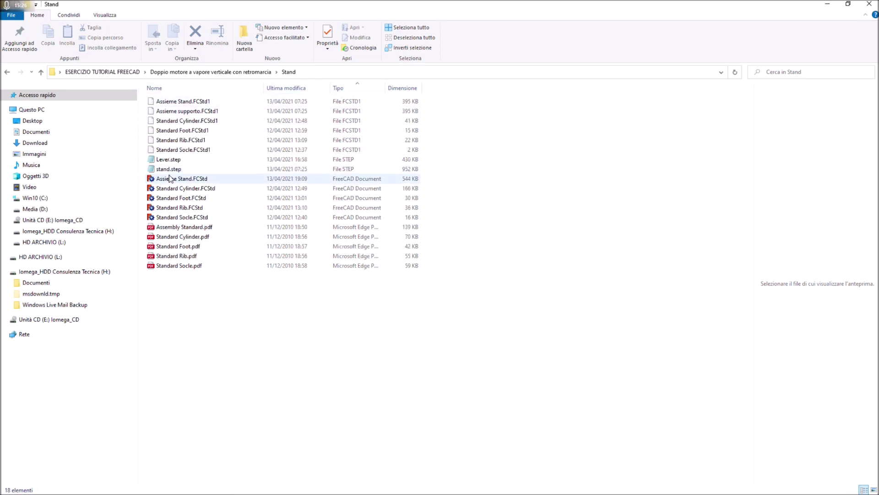
left_click(187, 228)
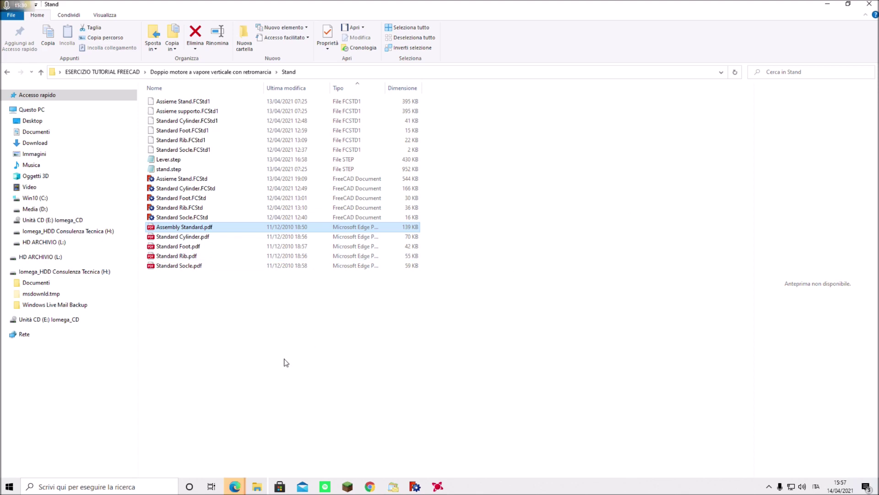
mouse_move(233, 486)
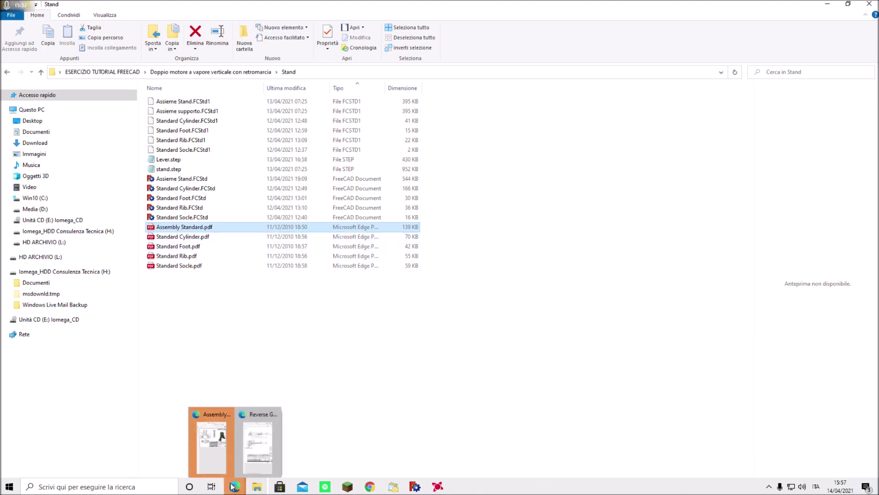
left_click(211, 453)
left_click_drag(785, 10, 441, 1)
left_click(416, 42)
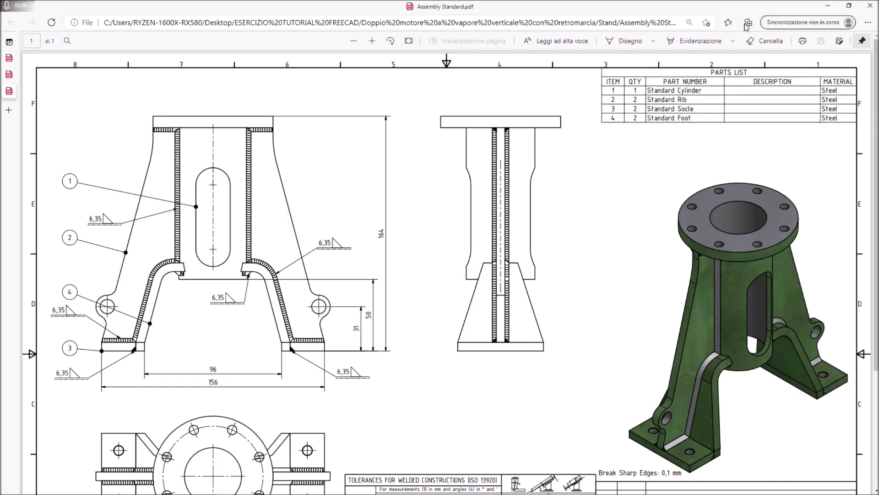
left_click(837, 9)
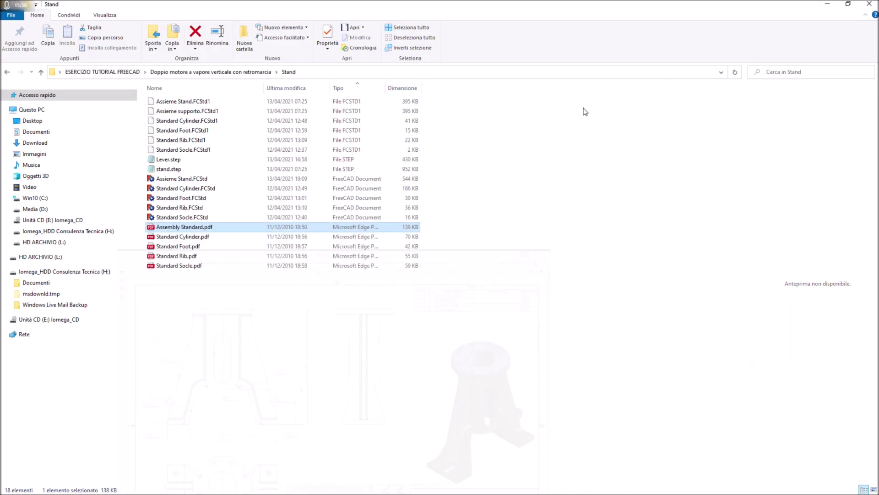
Return File Explorer to the parent folder, then switch to Edge and show the Assembly.pdf drawing again.
left_click(44, 72)
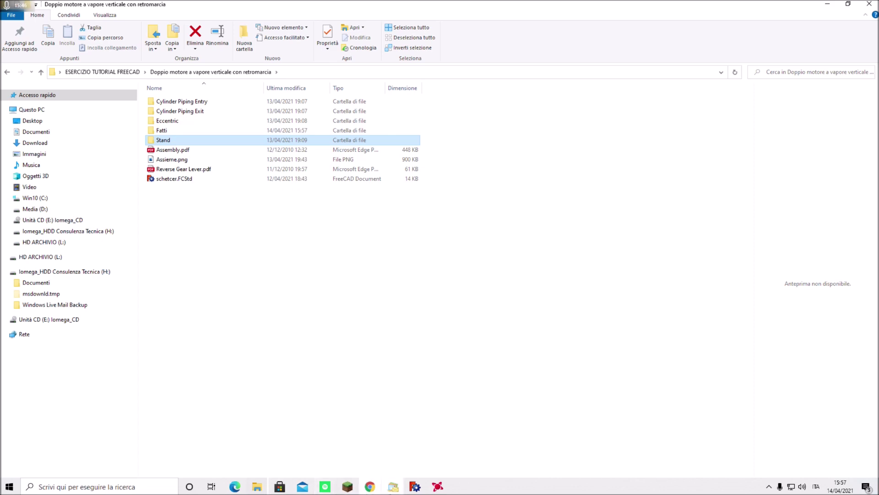
left_click(233, 490)
left_click(282, 464)
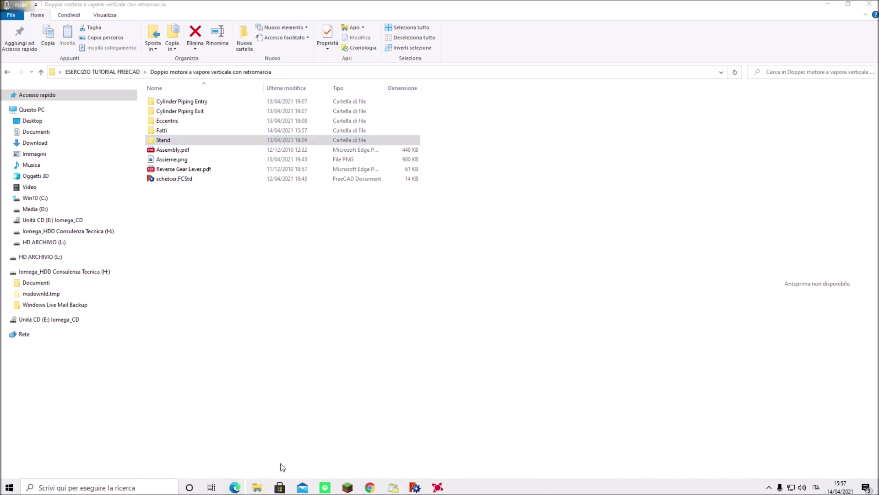
mouse_move(235, 486)
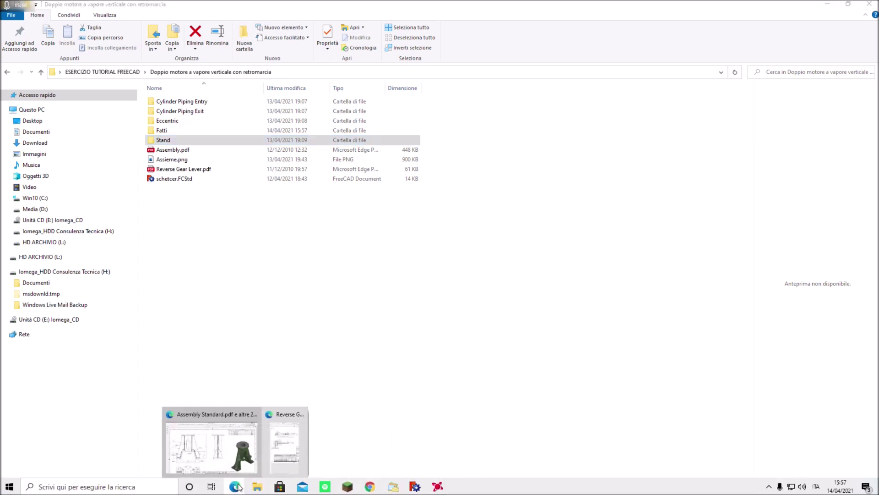
left_click(237, 465)
left_click(10, 76)
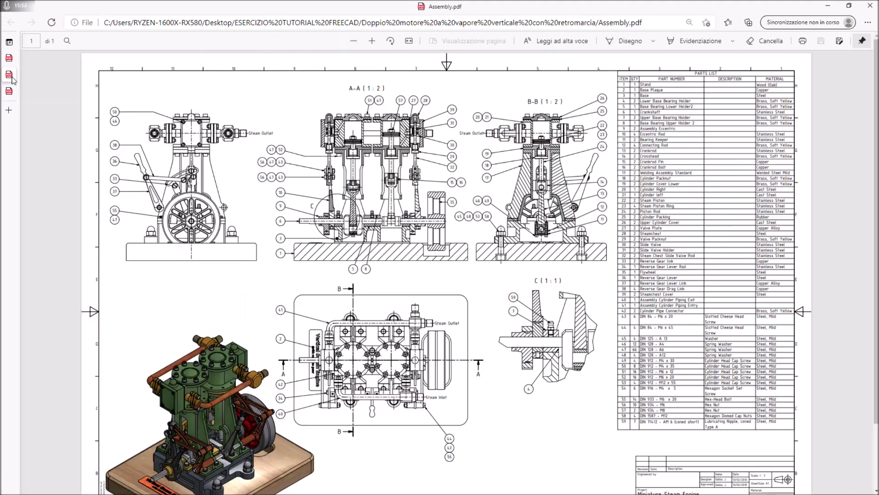